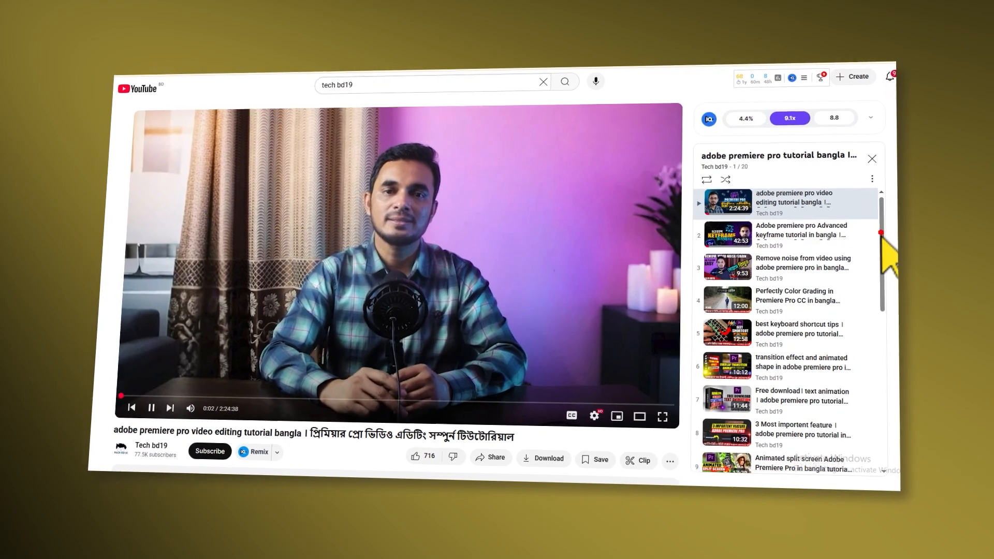
Switch to Premiere Pro, place MVI_0005.MP4 on tracks V1 and A1 about 19 seconds in, and scrub through its footage.
key(ctrl+grave)
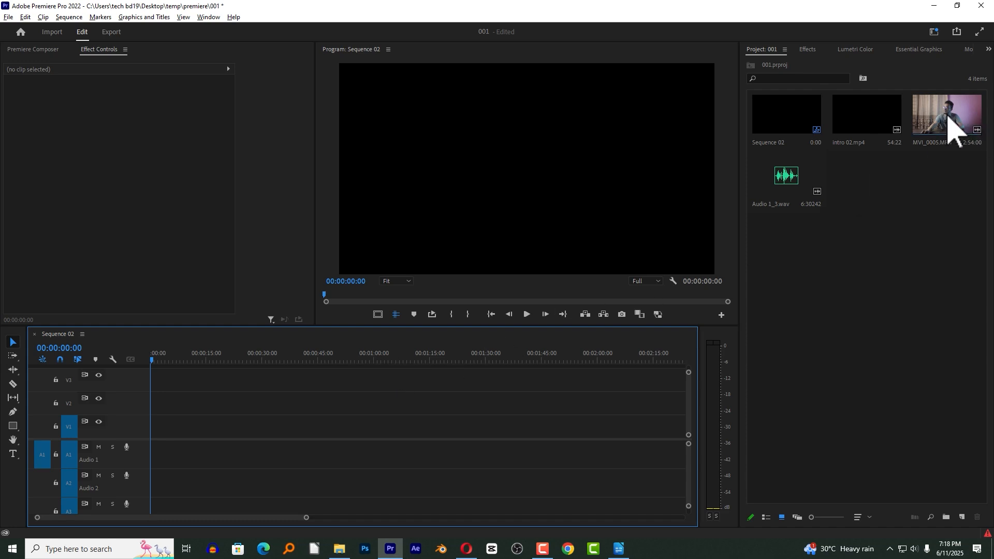
drag(952, 125, 253, 424)
click(355, 354)
drag(355, 354, 320, 356)
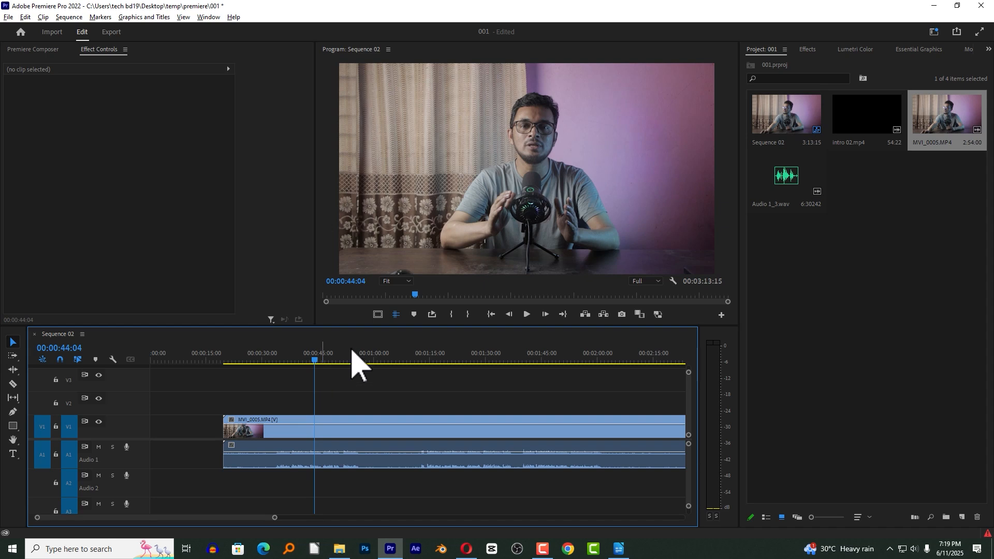
Shift the MVI_0005.MP4 clip later in the sequence so it starts at 00:00:48:22.
click(417, 406)
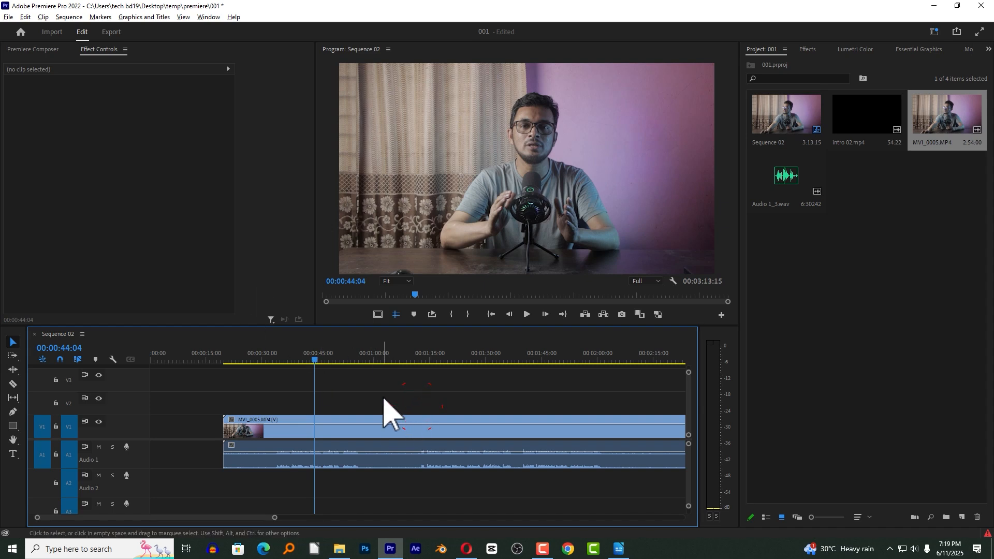
key(minus)
key(minus)
drag(270, 443, 284, 444)
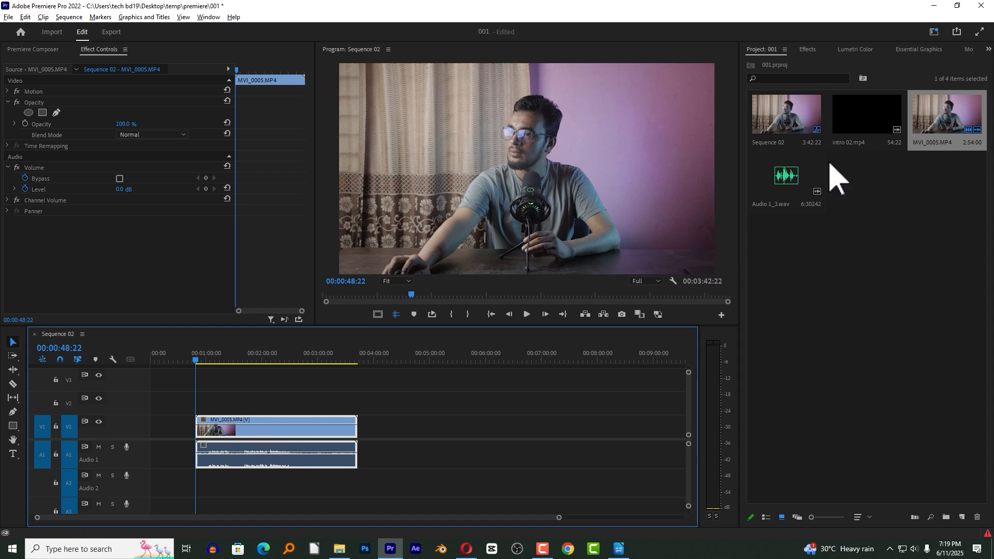
Preview intro 02.mp4 and place only its audio on track A1 at about 00:04:47, with the video source patch off.
click(859, 130)
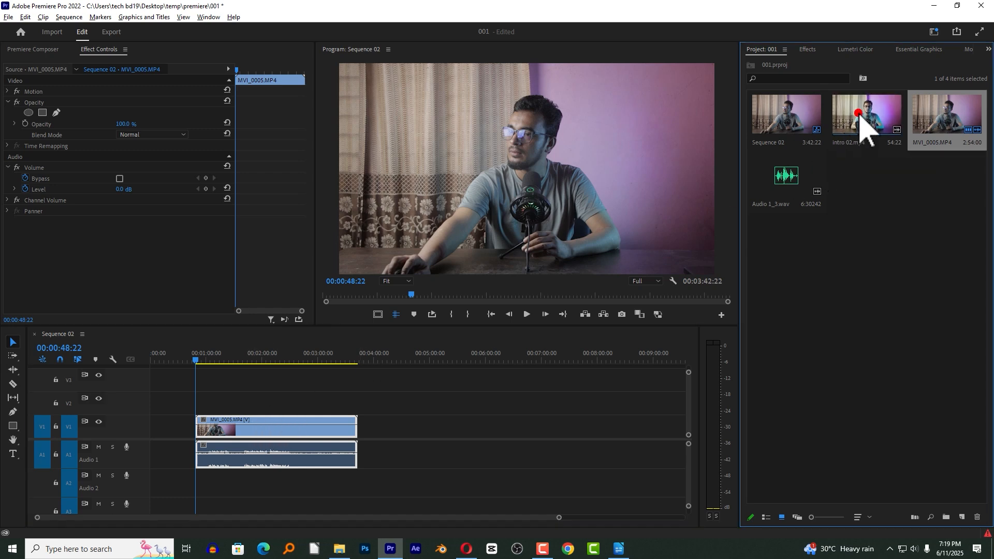
double_click(879, 124)
click(39, 427)
drag(877, 145, 443, 458)
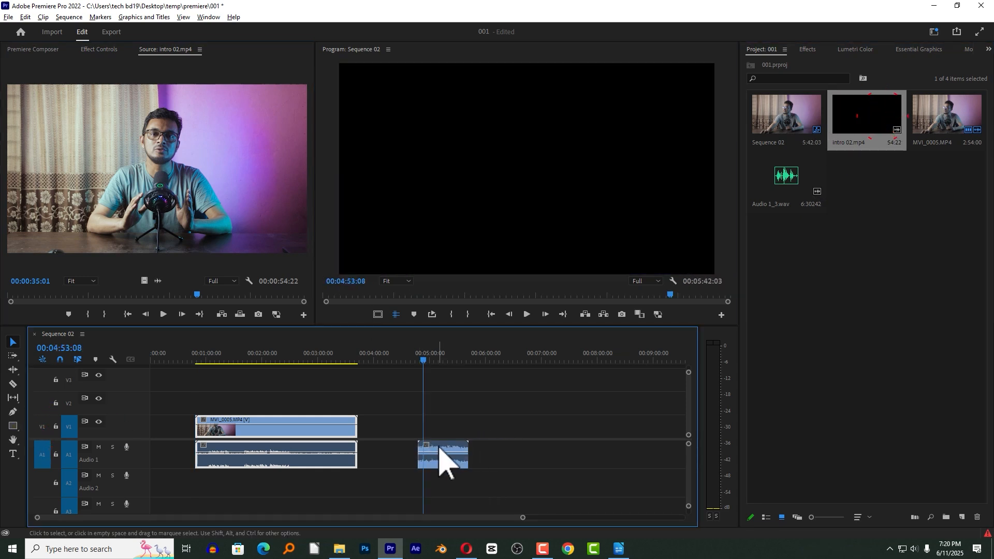
click(439, 449)
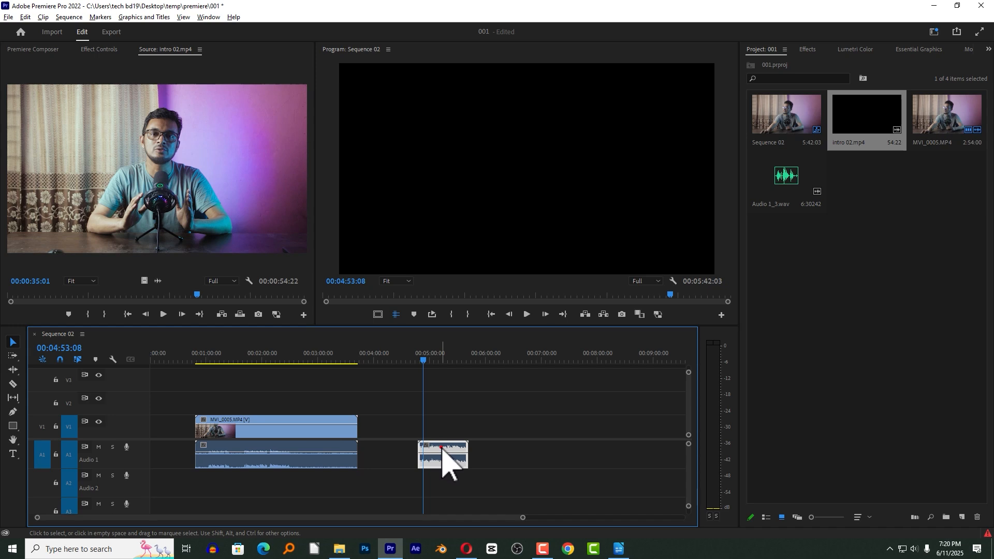
Raise the MVI_0005.MP4 video to track V2 and move the intro 02 audio to A2, starting at about 00:01:26 beneath it.
click(282, 356)
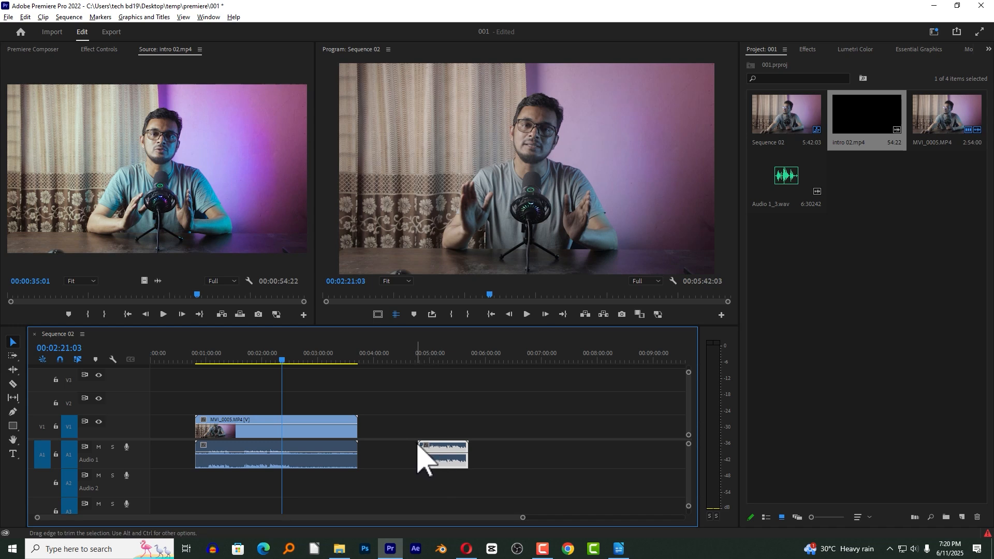
drag(324, 437, 344, 422)
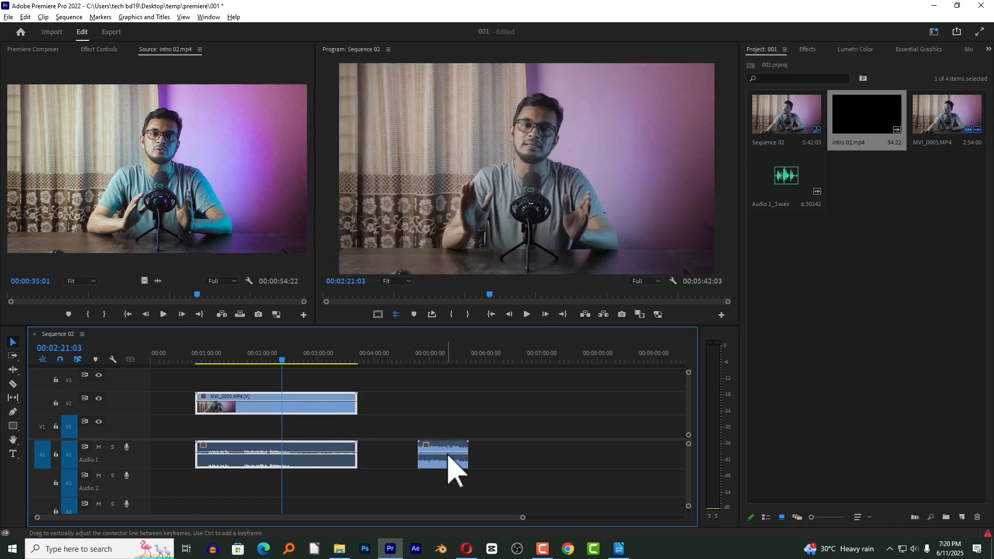
drag(448, 458, 261, 487)
click(242, 359)
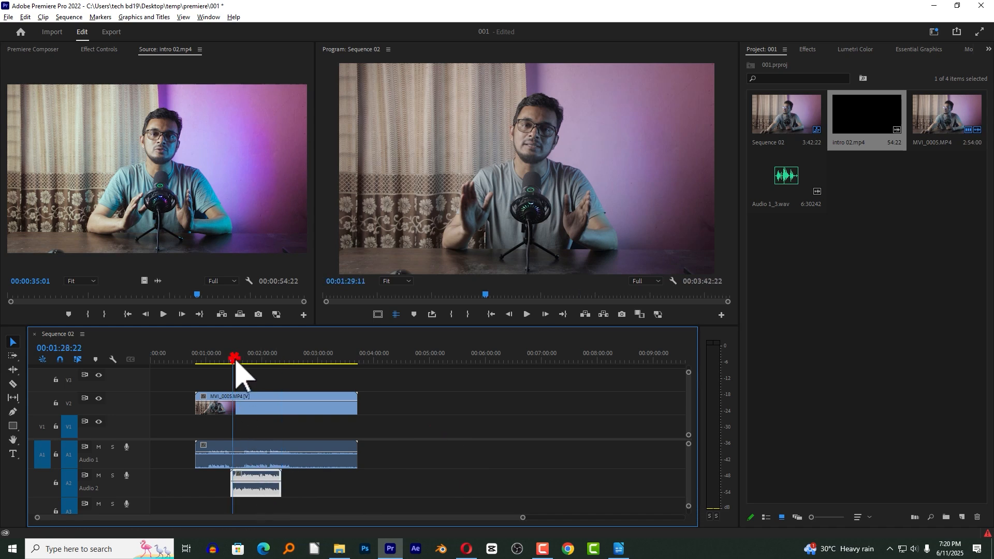
click(262, 458)
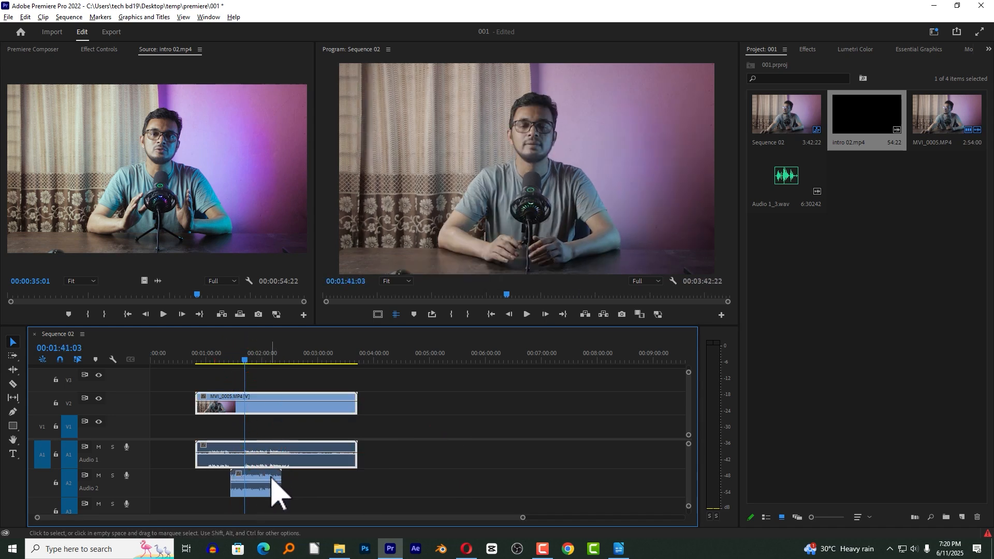
click(269, 481)
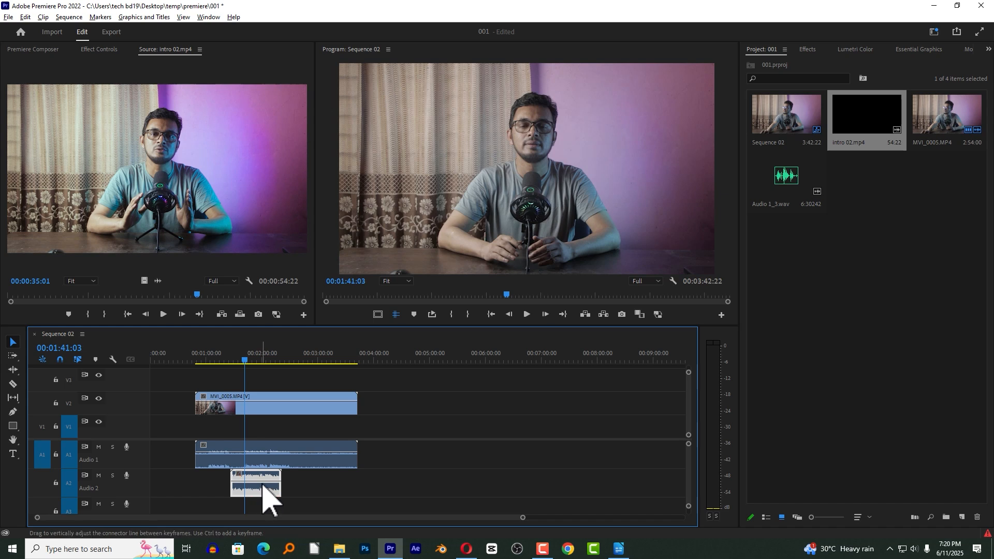
click(235, 449)
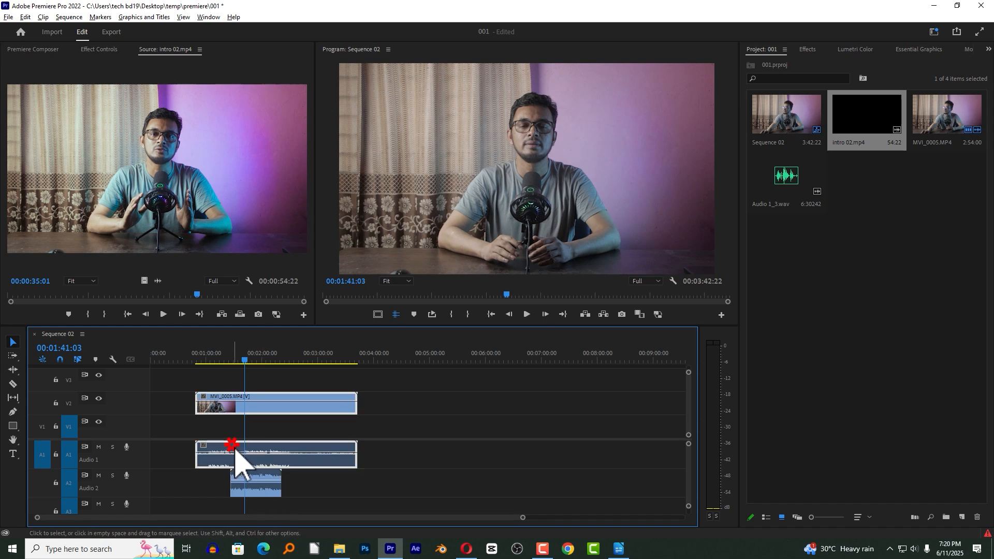
click(267, 446)
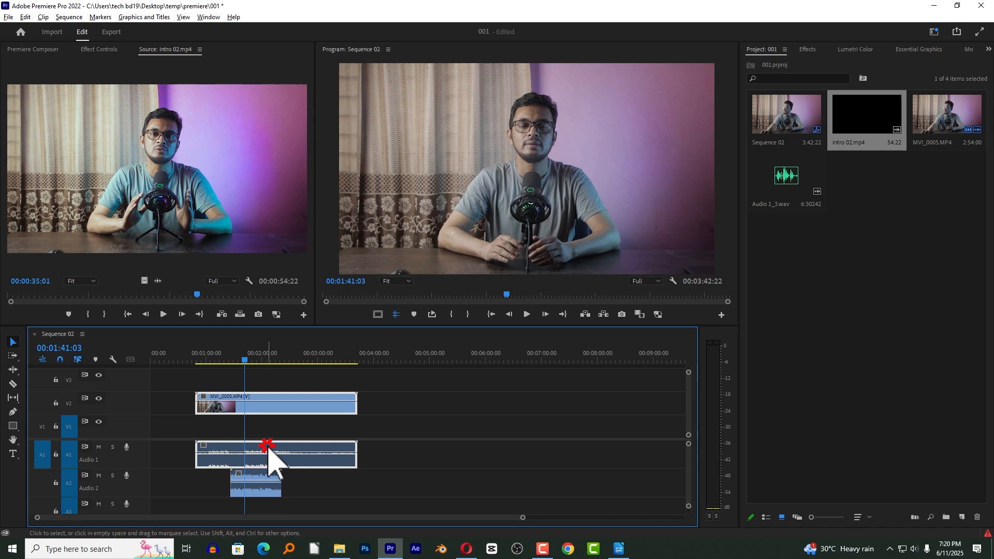
click(266, 480)
Synchronize the MVI_0005.MP4 clip and the intro 02 audio clip, using Audio as the synchronize point.
click(269, 451)
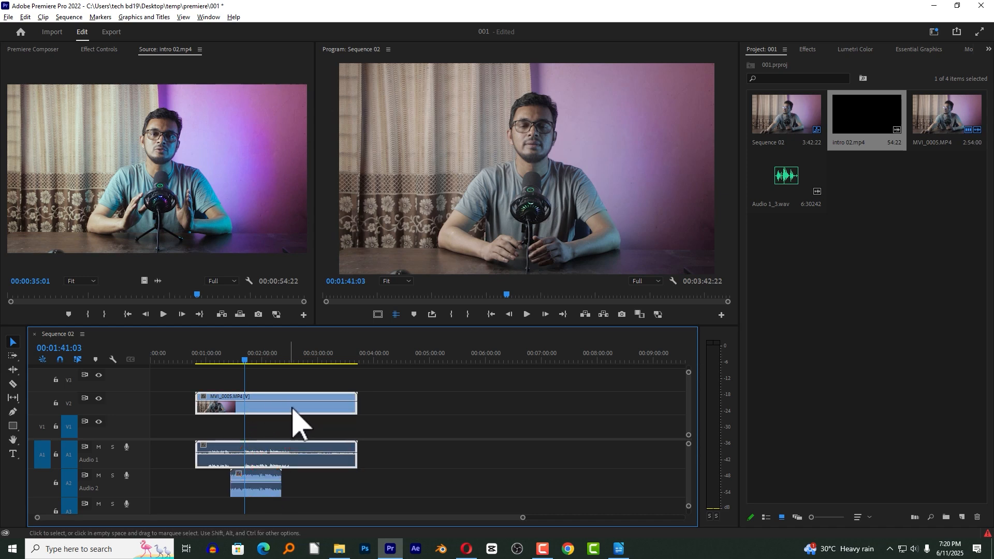
shift+click(270, 475)
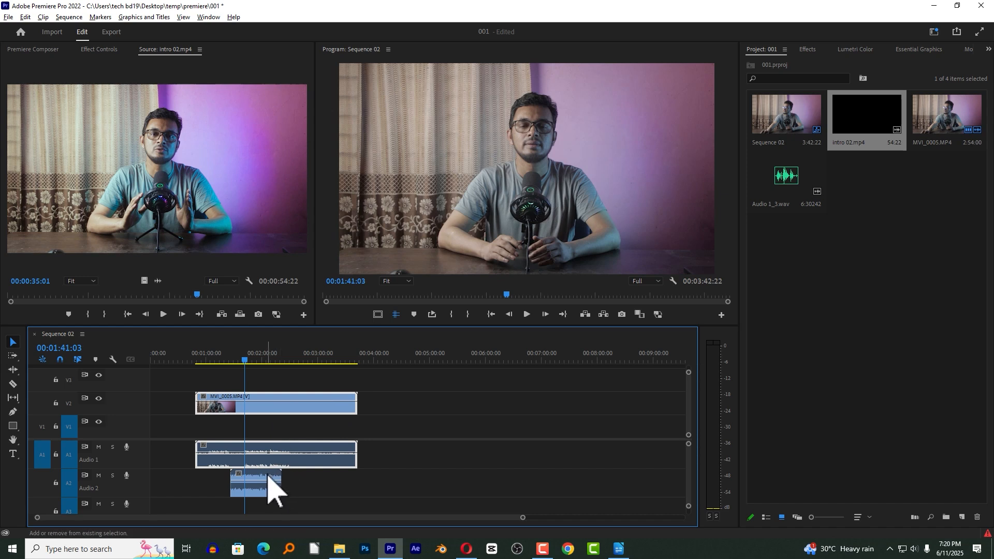
right_click(264, 459)
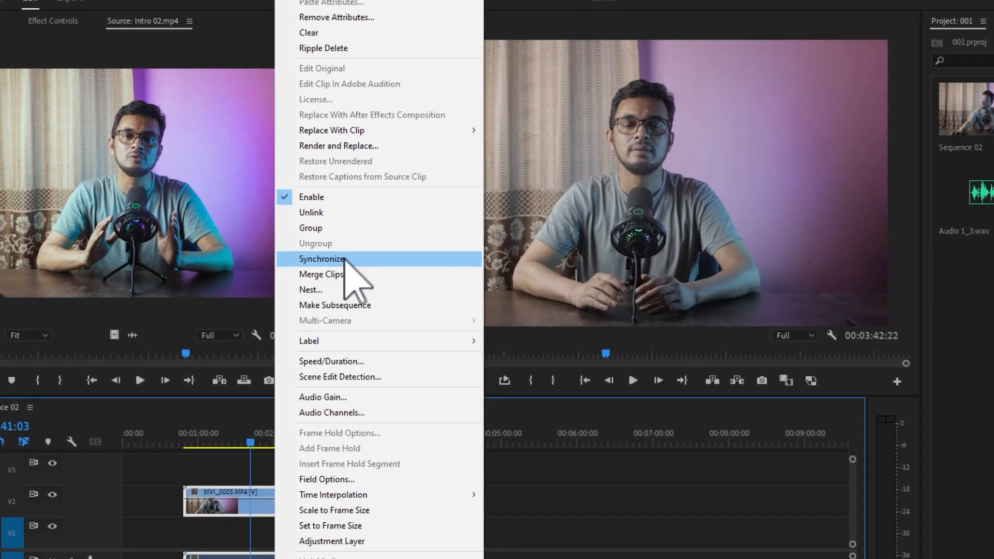
click(363, 260)
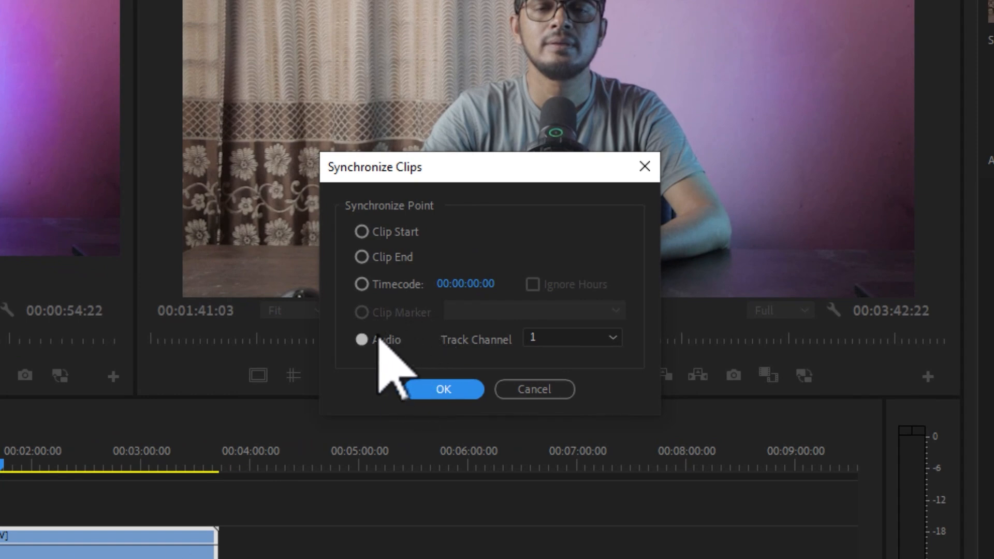
click(363, 340)
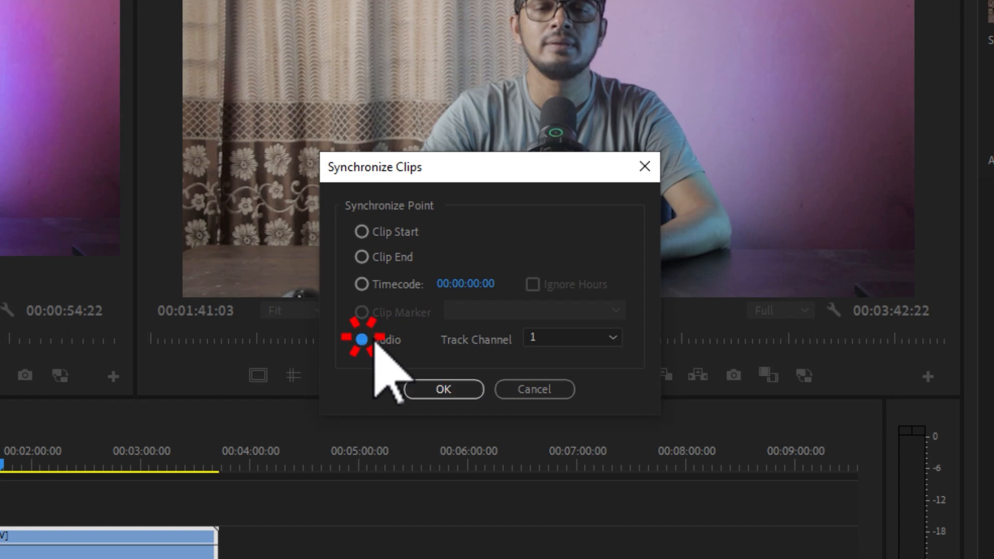
click(554, 337)
click(549, 365)
click(442, 388)
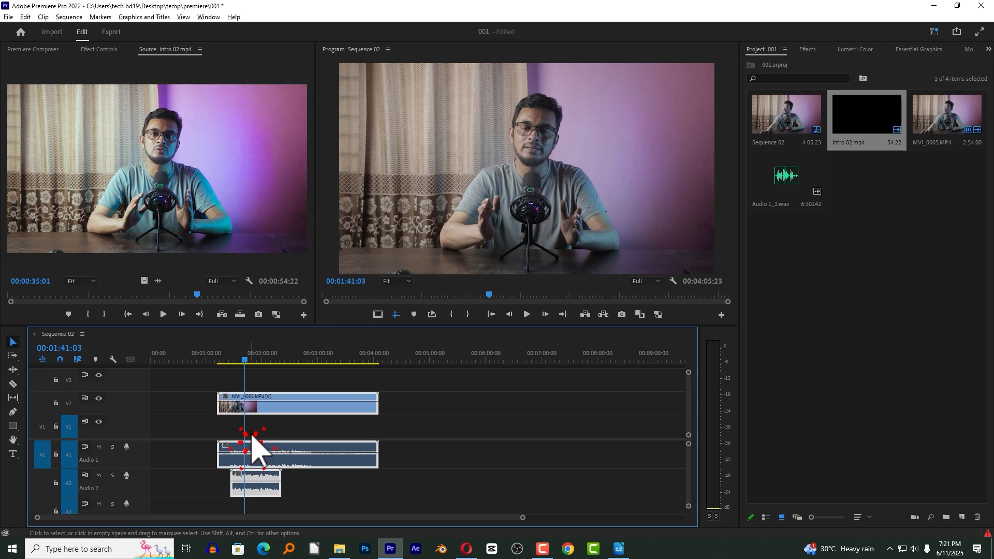
Play the synced clips from 00:01:26:03 with the Audio 1 track muted to check the alignment, and unmute the track.
click(259, 451)
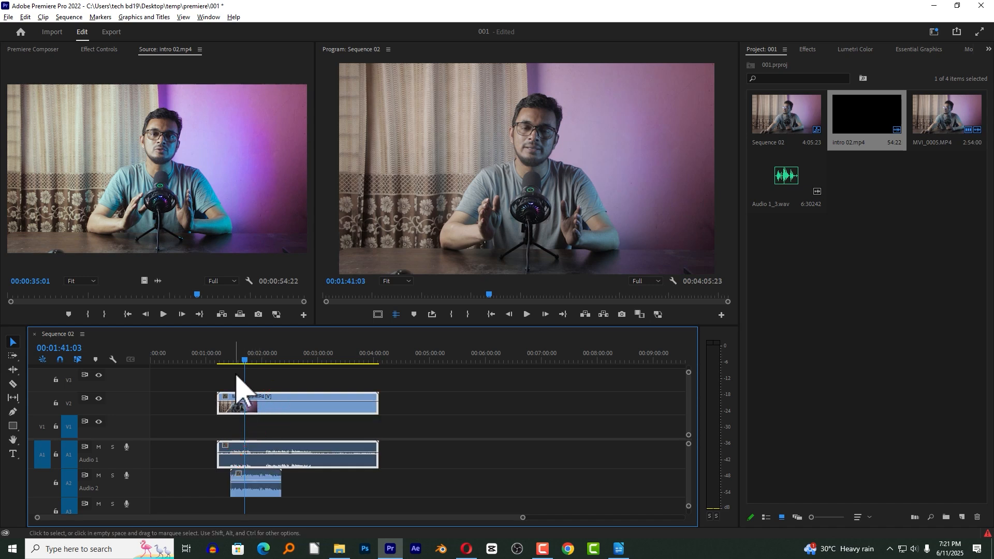
click(258, 478)
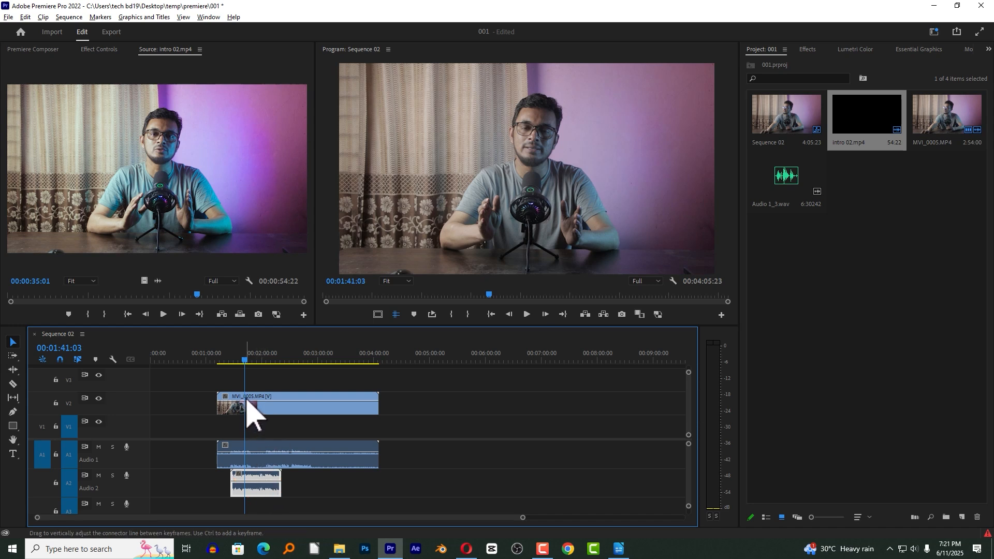
click(232, 357)
key(=)
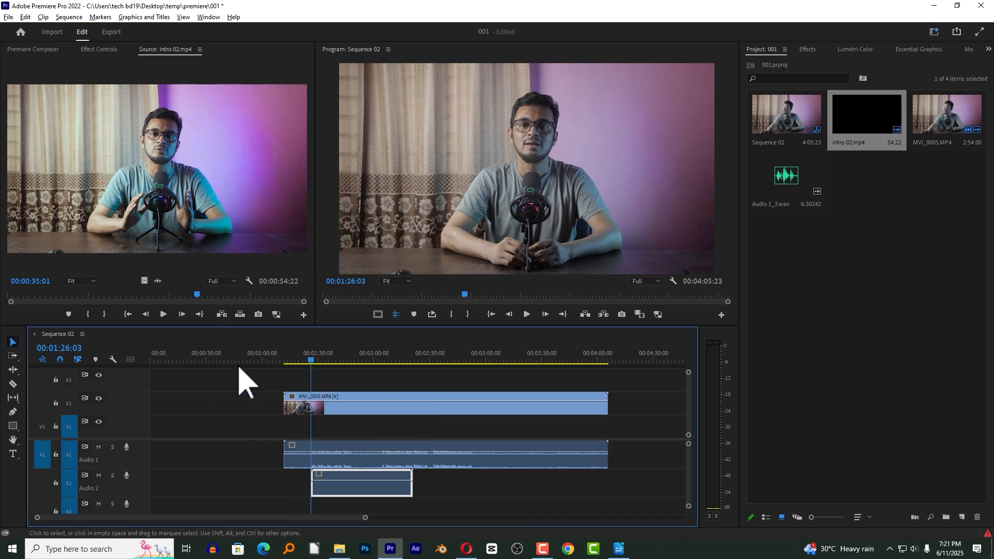
key(=)
key(=)
click(433, 450)
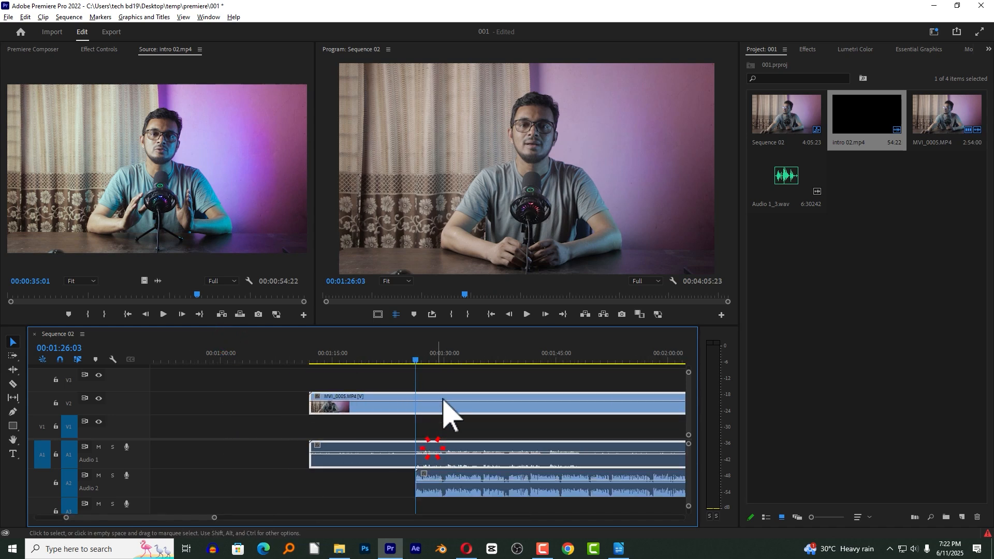
click(99, 447)
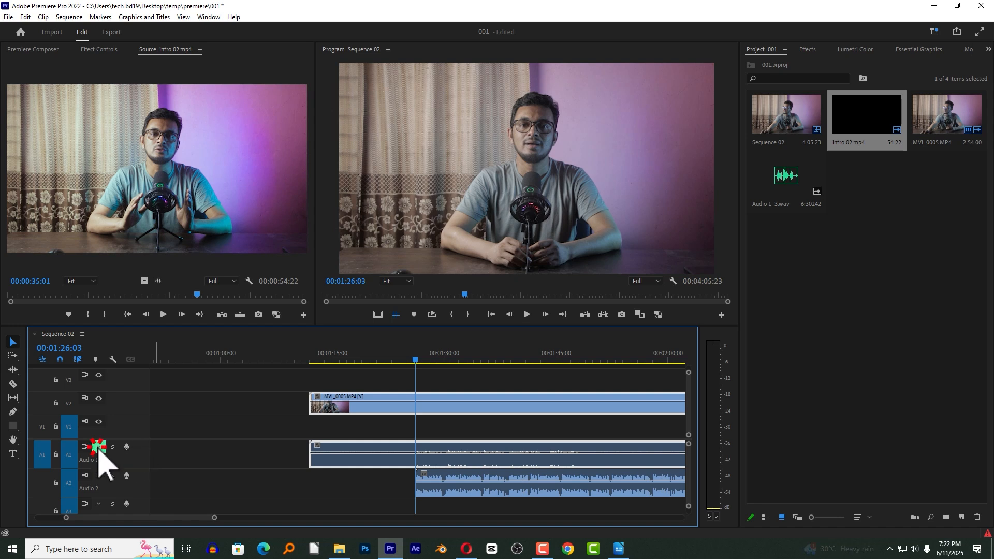
key(space)
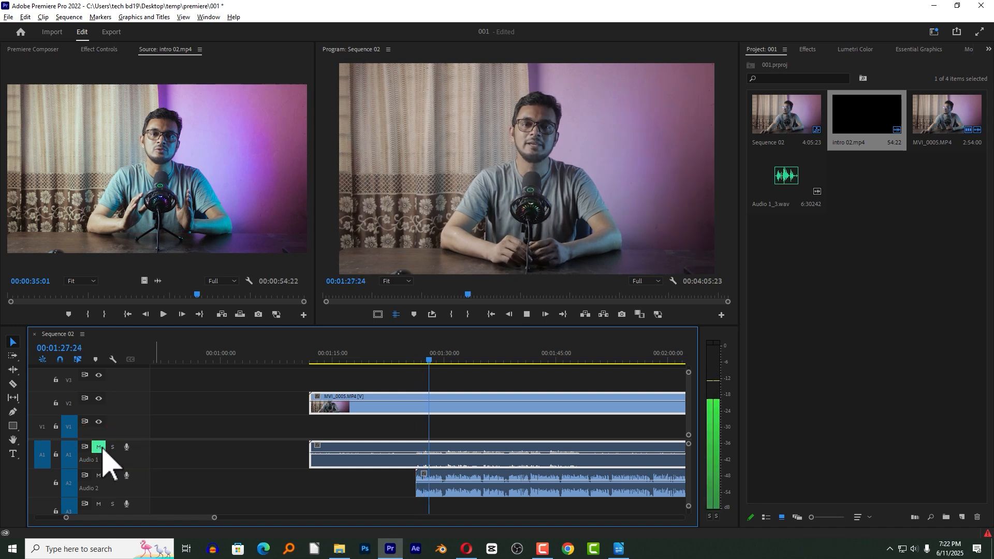
click(98, 446)
click(468, 359)
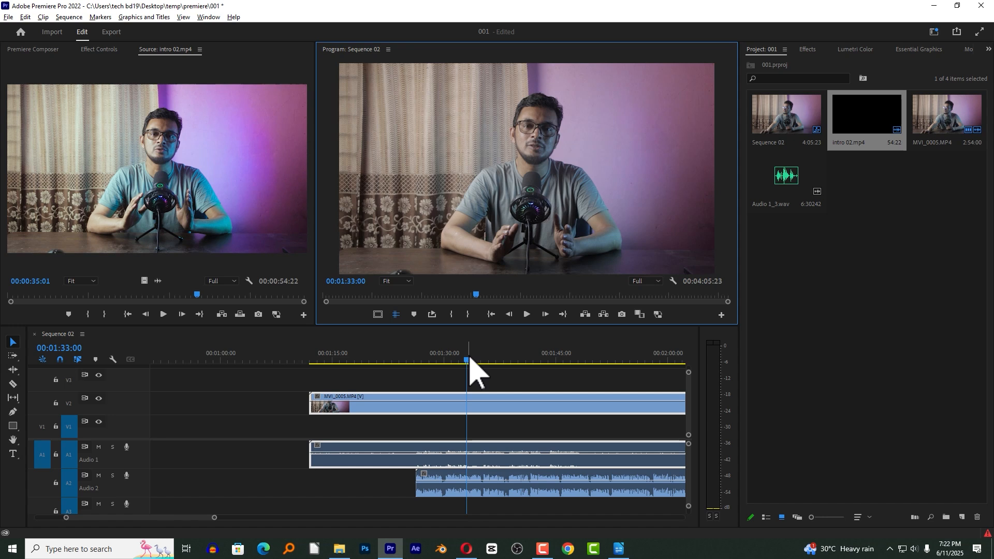
Delete all the video and audio clips from Sequence 02.
drag(522, 373, 477, 507)
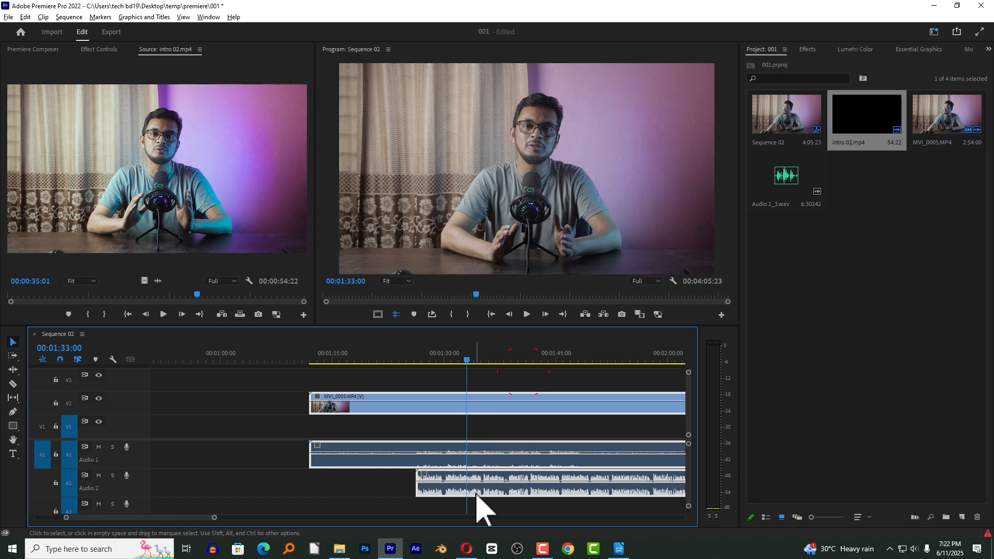
key(Delete)
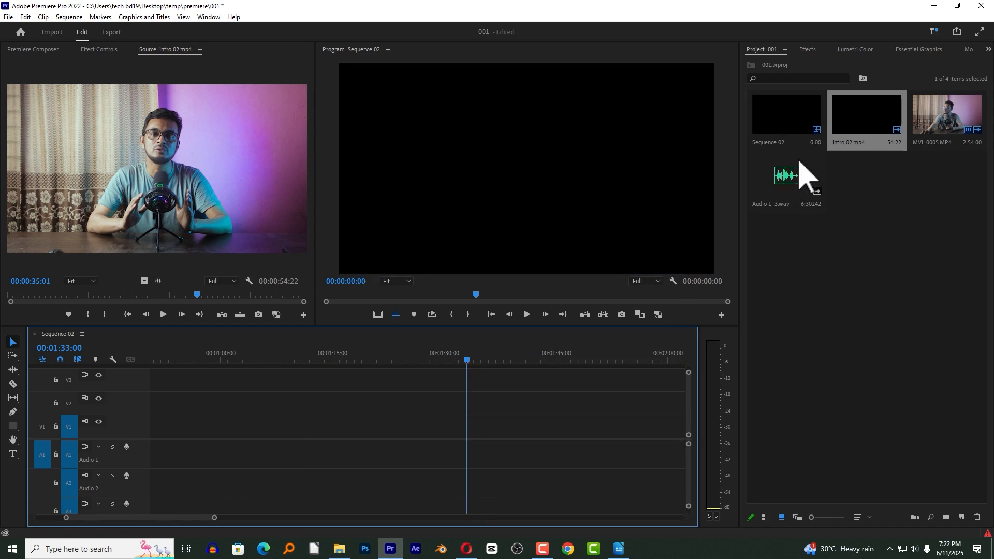
Place intro 02.mp4 on tracks V1 and A1 and shift it to start at about 00:00:12:06.
drag(865, 126, 308, 468)
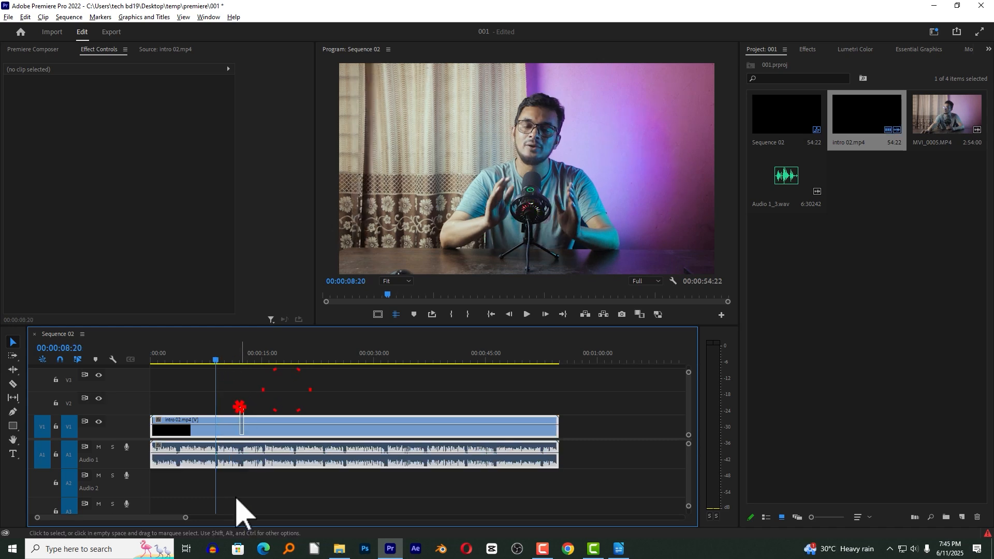
click(228, 432)
drag(223, 438, 314, 375)
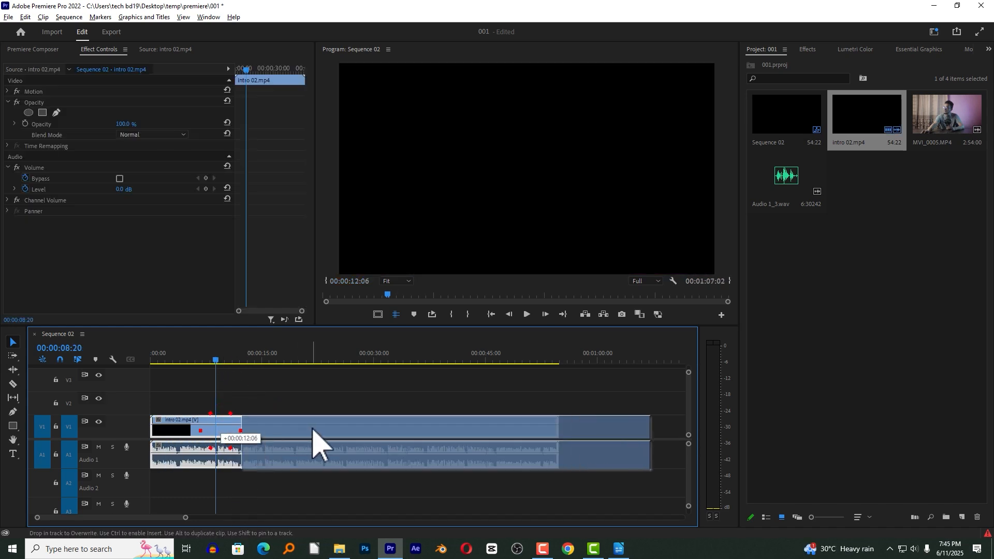
drag(213, 354, 211, 351)
Return the playhead to the sequence start and open the Voice-Over Record Settings for the Audio 1 track.
key(Home)
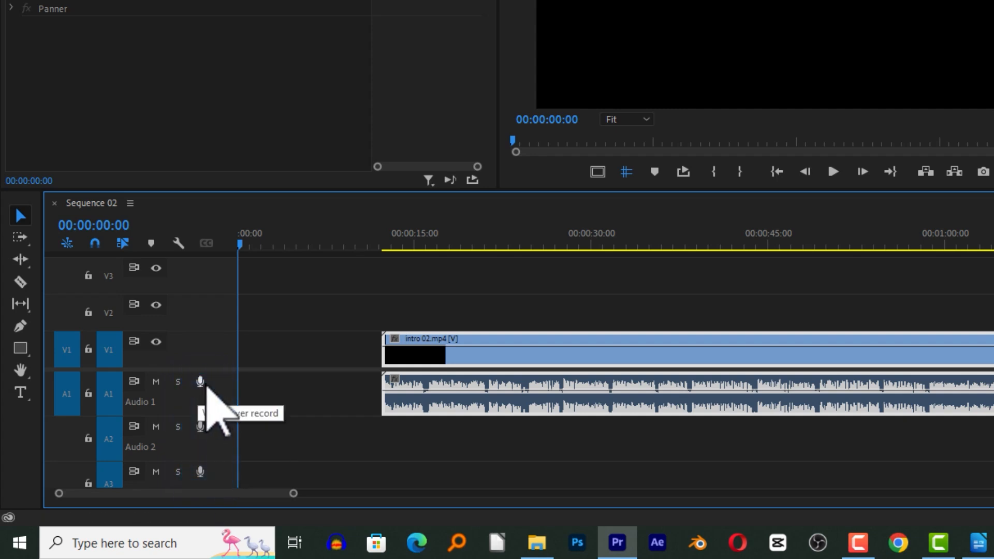
drag(218, 370, 219, 368)
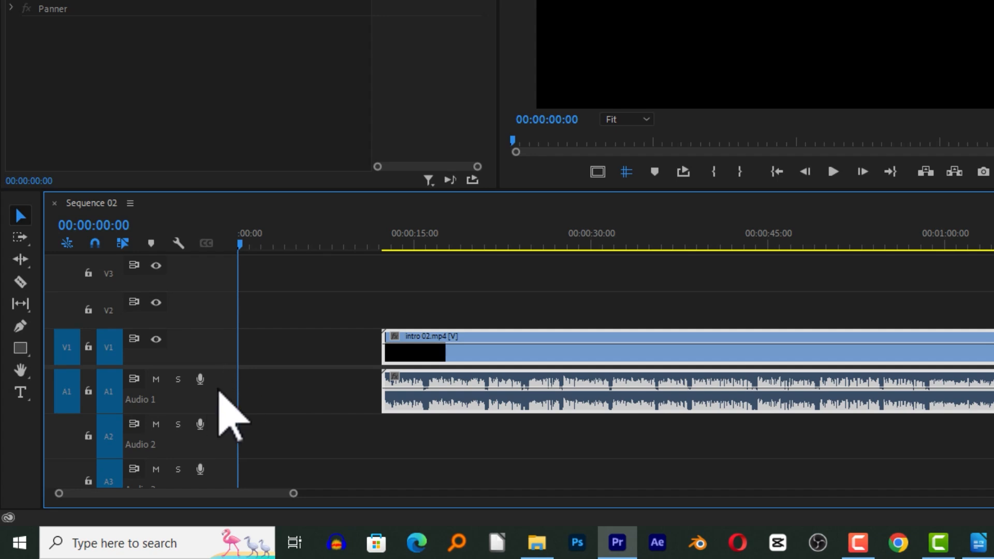
right_click(219, 387)
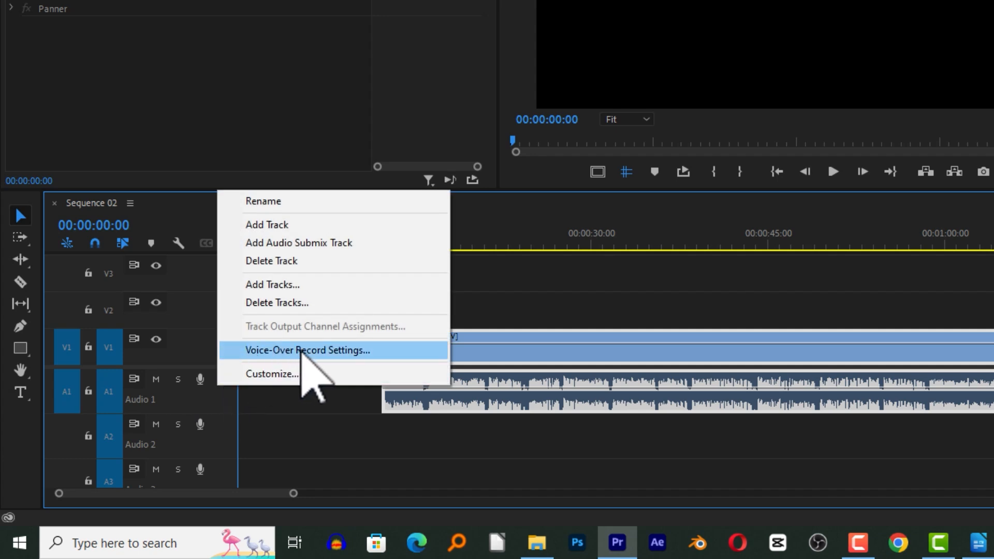
click(325, 351)
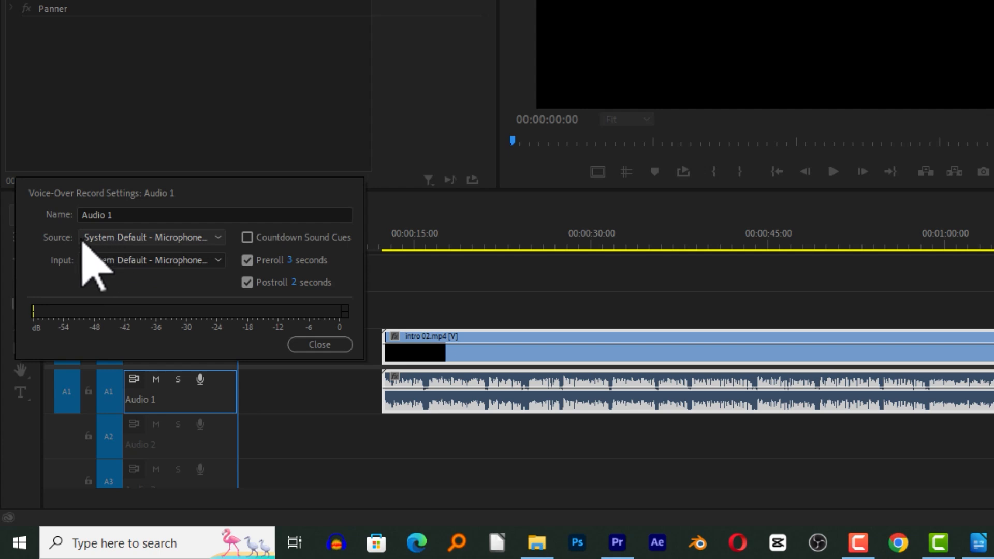
Set the voice-over source and input to Microphone (Fifine K658 Microphone) and close the record settings.
click(110, 238)
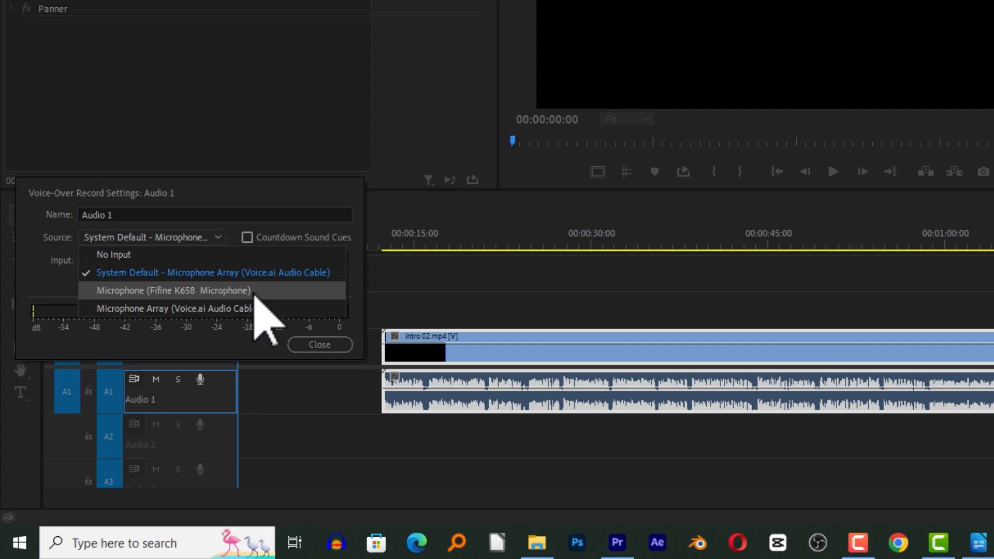
click(209, 289)
click(159, 260)
click(171, 277)
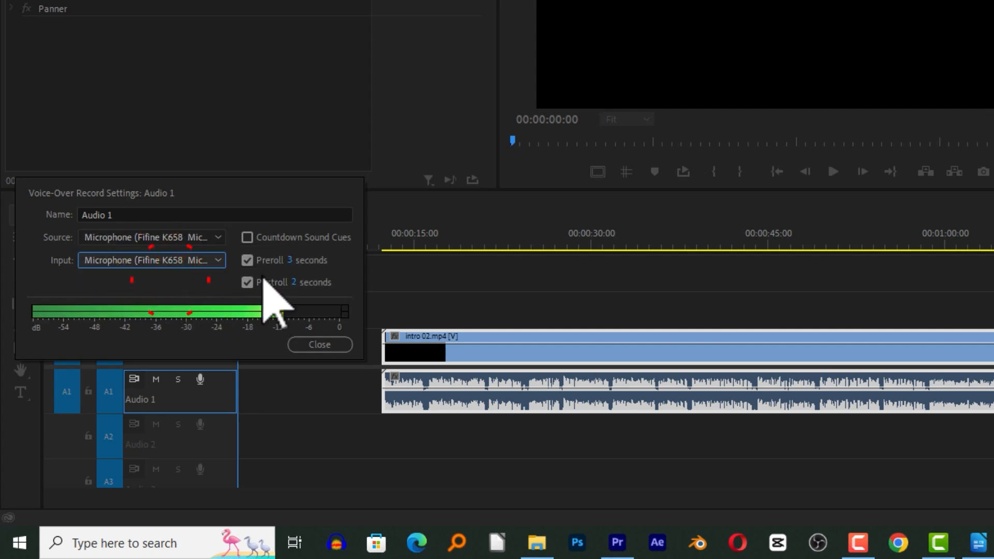
click(325, 344)
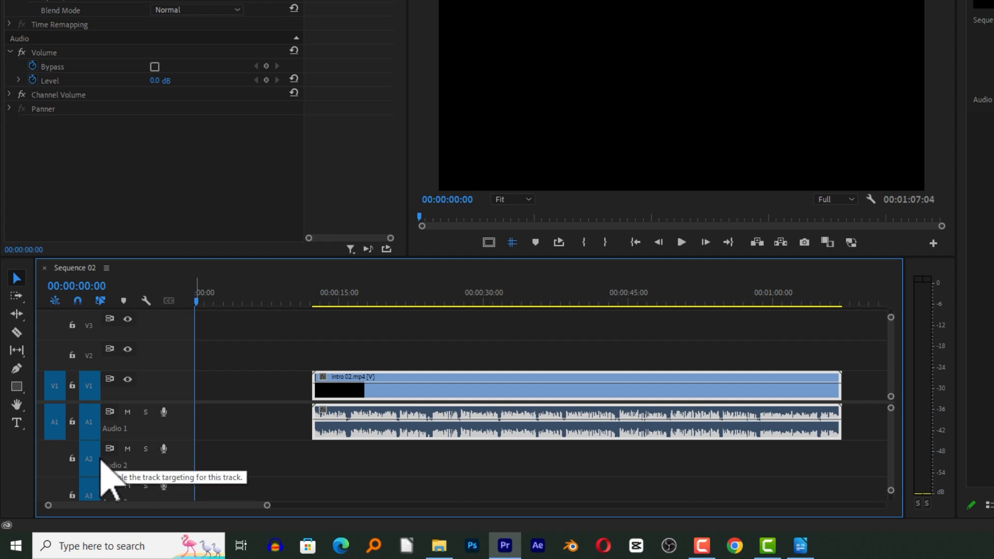
Record a voice-over of about 12 seconds on Audio 2 from the sequence start, and play back the recording.
click(163, 449)
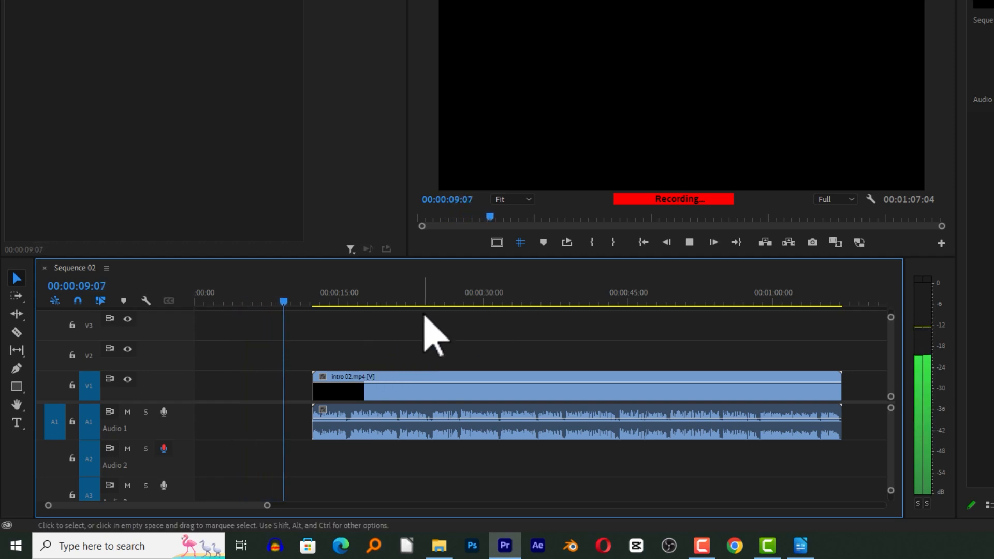
click(163, 448)
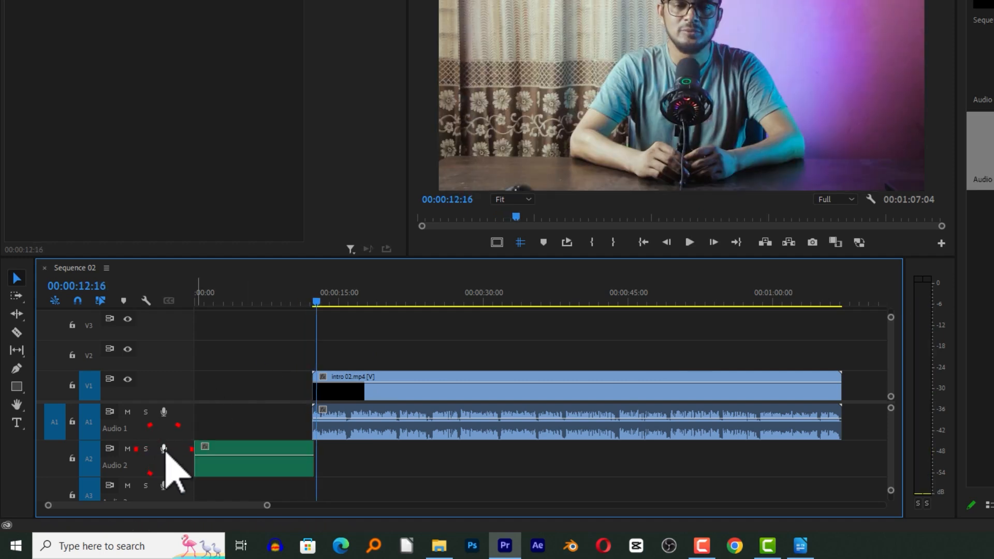
drag(254, 292, 207, 303)
key(space)
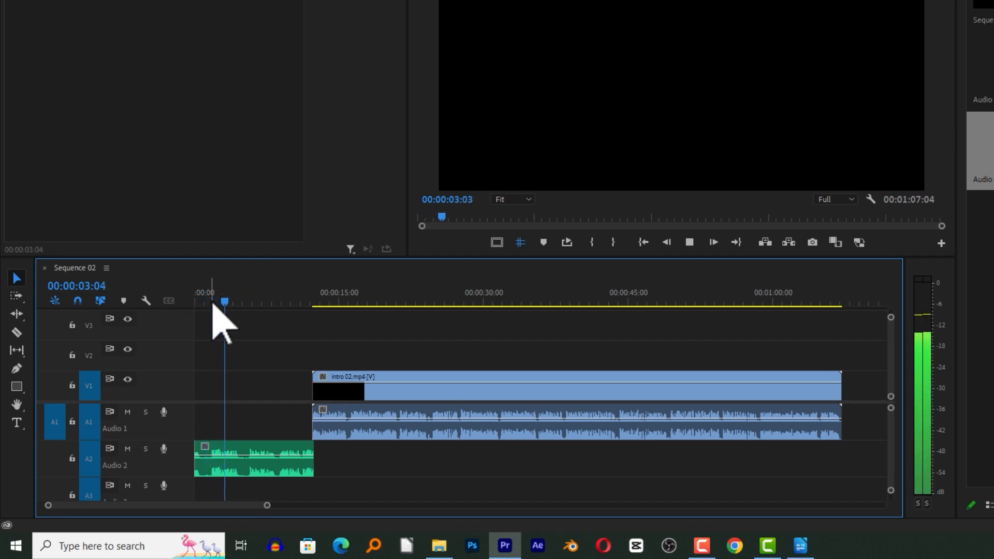
key(space)
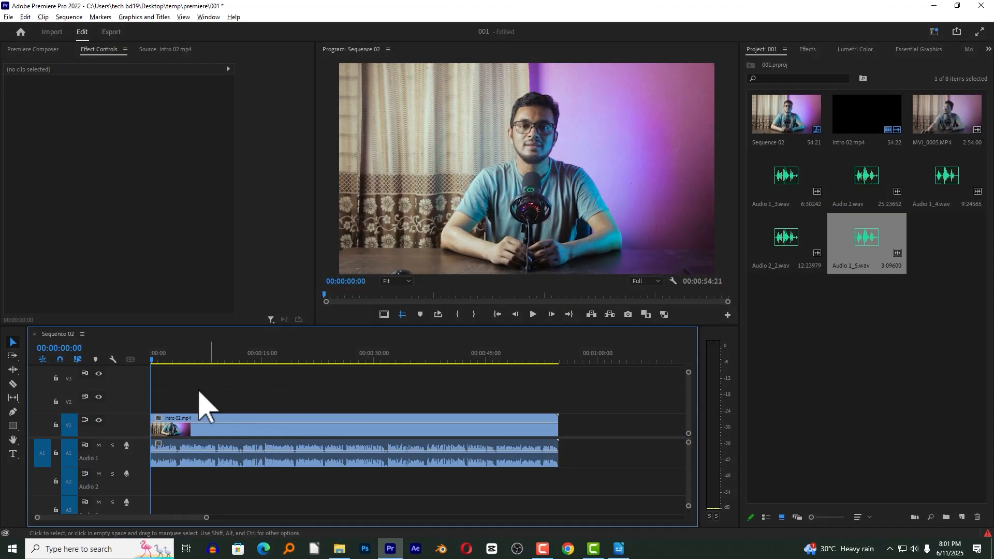
Select the video and audio of intro 02.mp4 and move the playhead to about 00:00:03:24.
drag(206, 517, 183, 517)
click(201, 454)
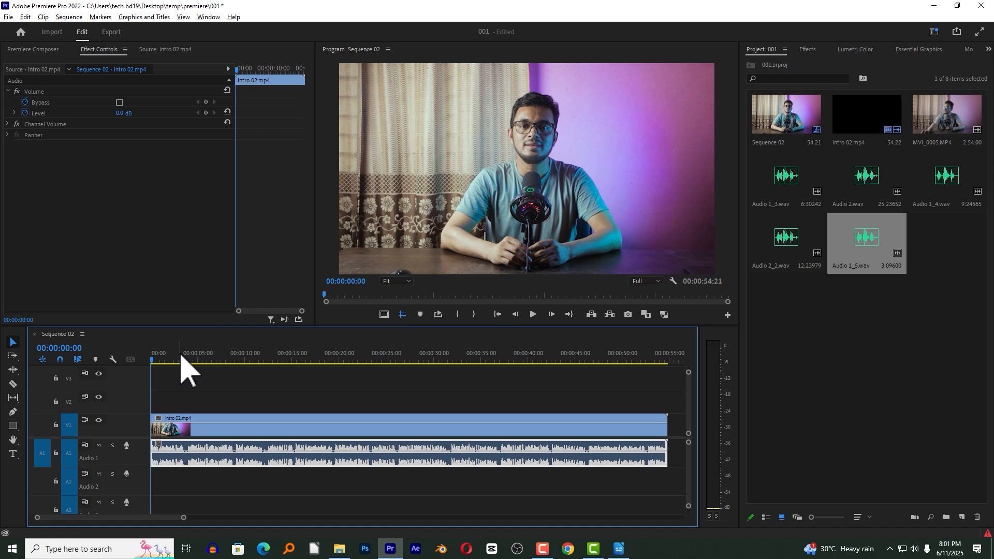
drag(285, 389, 293, 471)
click(317, 354)
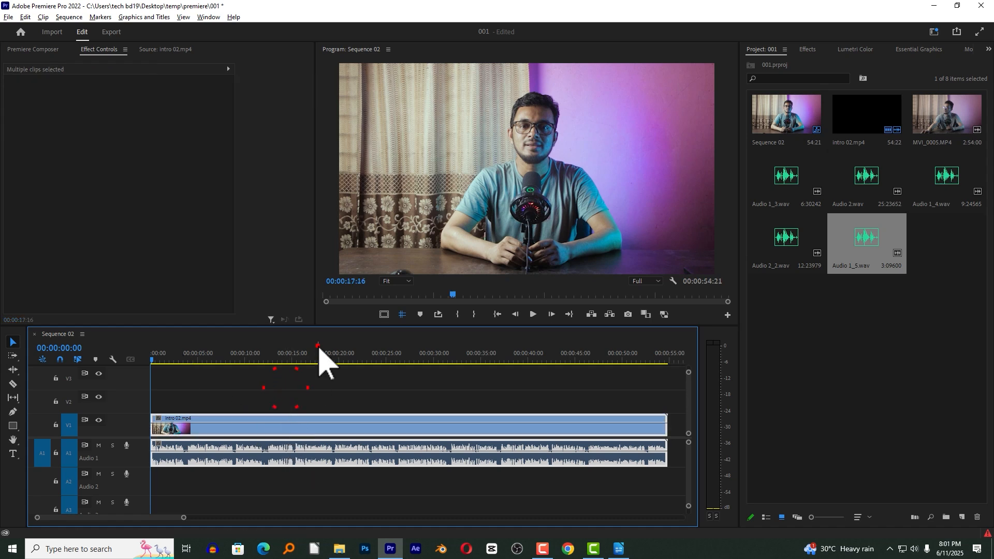
drag(234, 354, 189, 362)
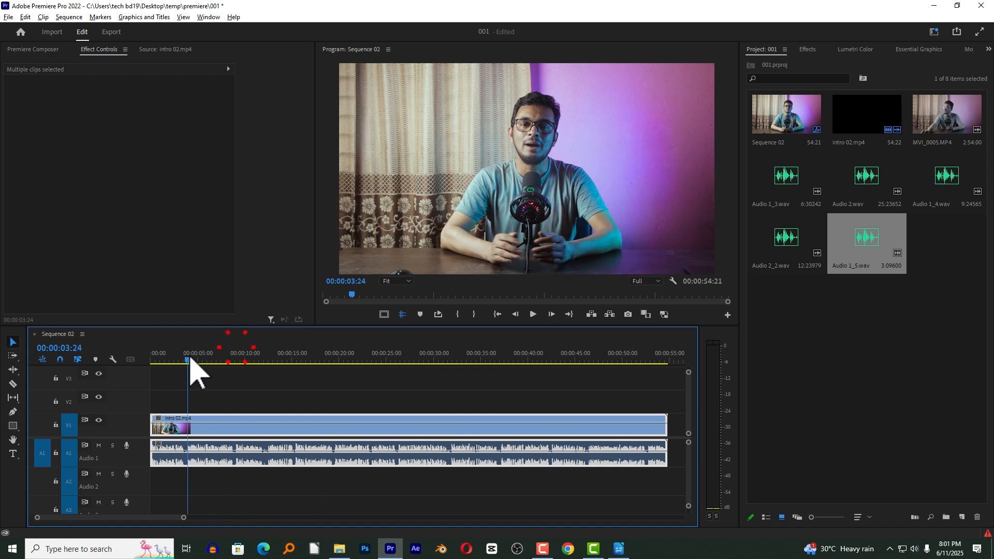
click(328, 403)
click(334, 450)
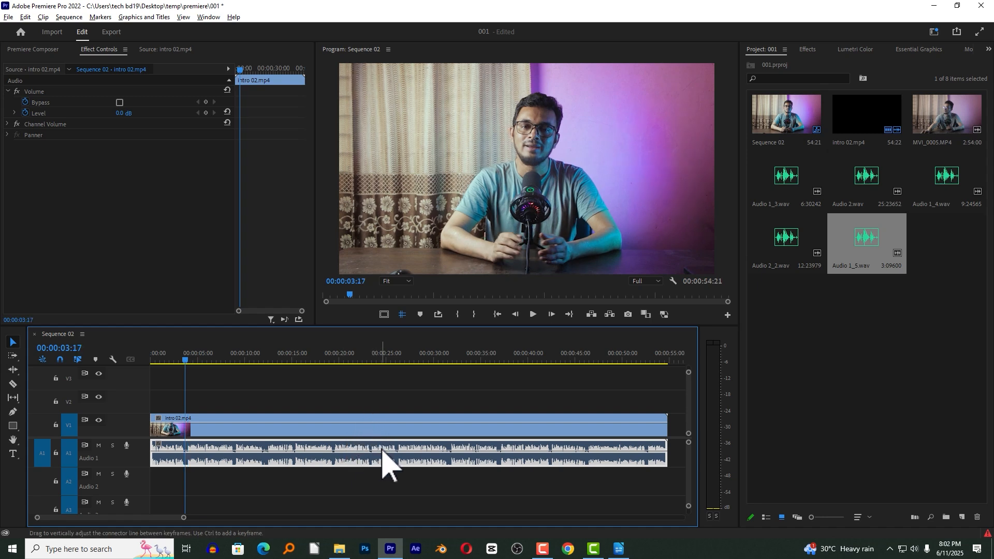
right_click(381, 444)
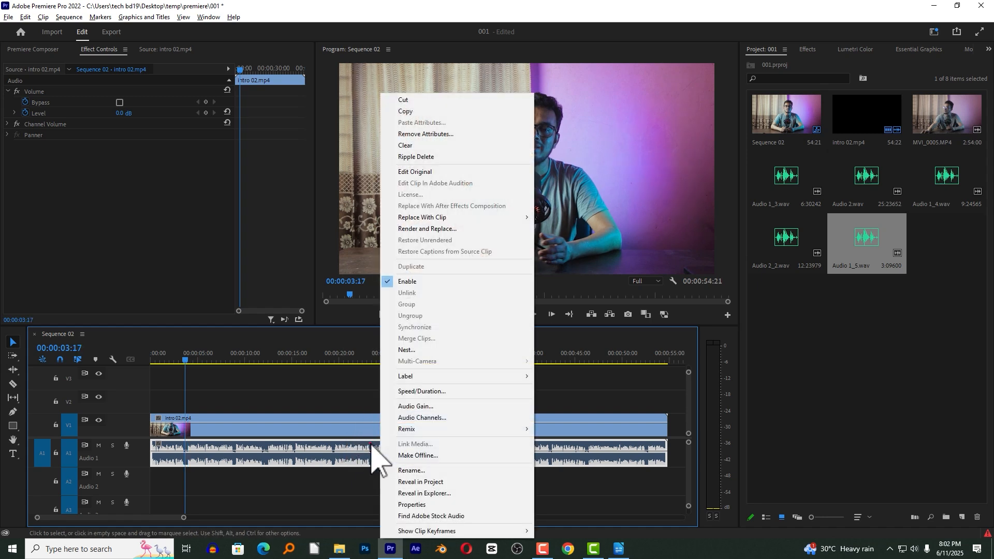
click(326, 391)
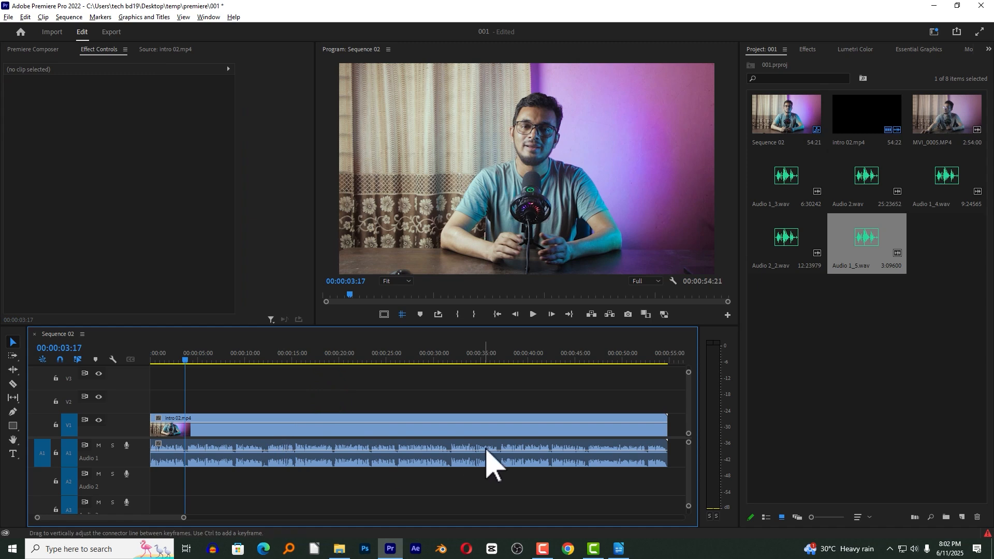
Split only the intro 02.mp4 audio on track A1 at 00:00:03:17 and at about 00:00:08:21.
click(194, 449)
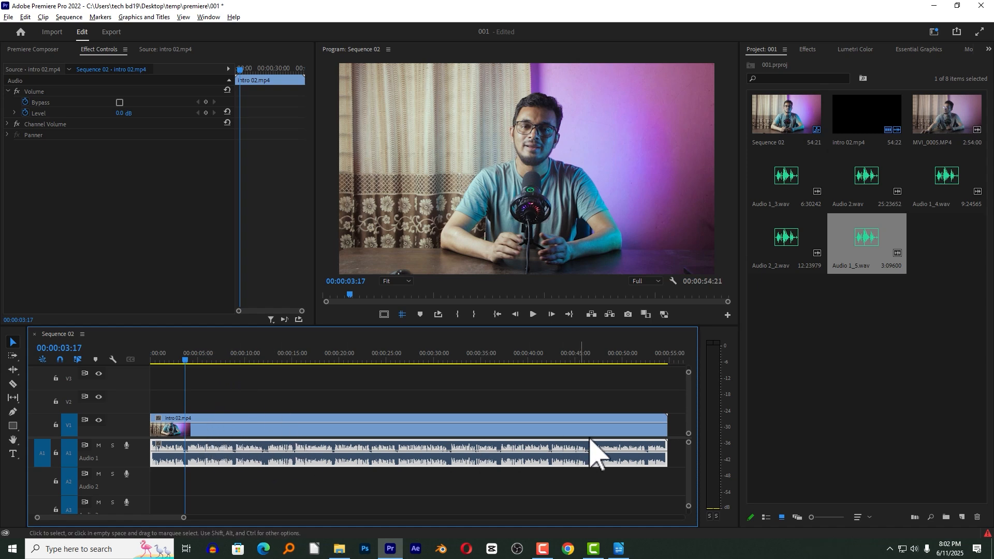
click(206, 445)
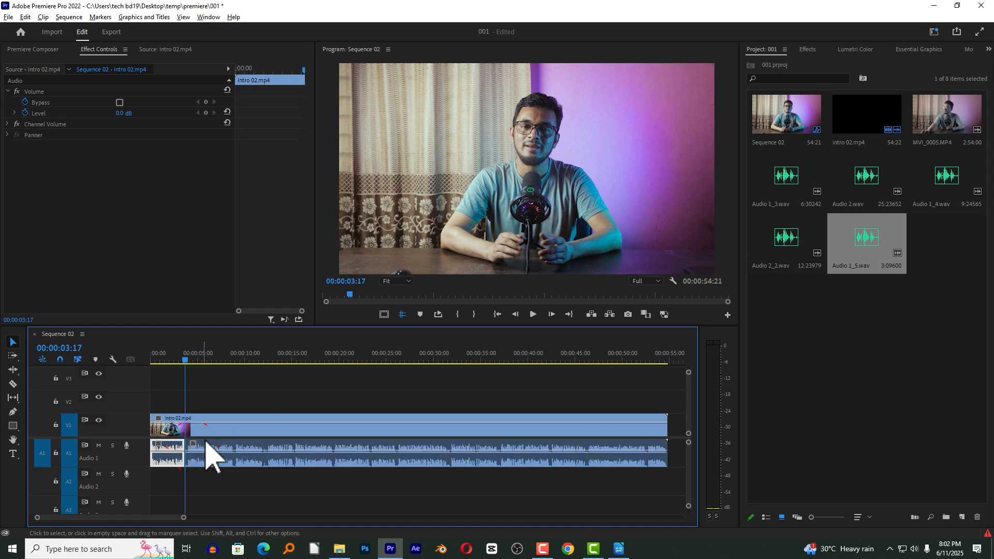
click(234, 357)
click(257, 442)
key(ctrl+k)
Split the clips on V1 and A1 at 00:00:12:04, 00:00:19:10, about 00:00:26:00 and 00:00:46:04, and clear the selection.
click(265, 358)
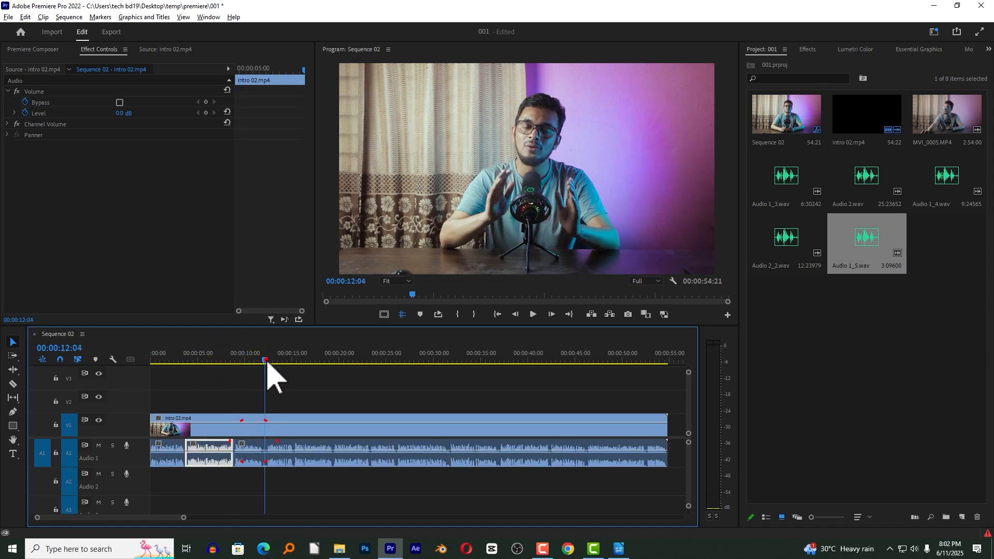
key(ctrl+k)
drag(314, 359, 335, 363)
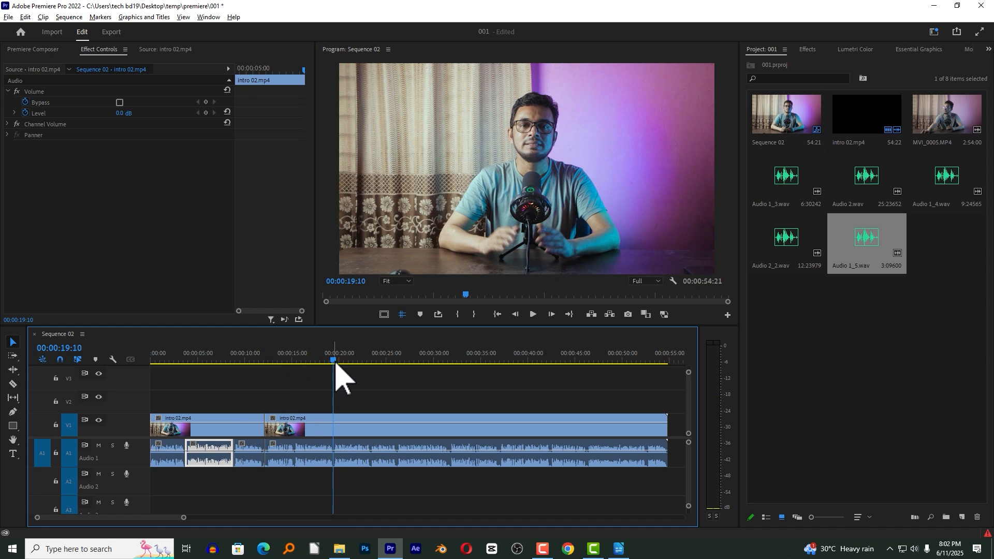
key(ctrl+k)
click(396, 358)
key(ctrl+k)
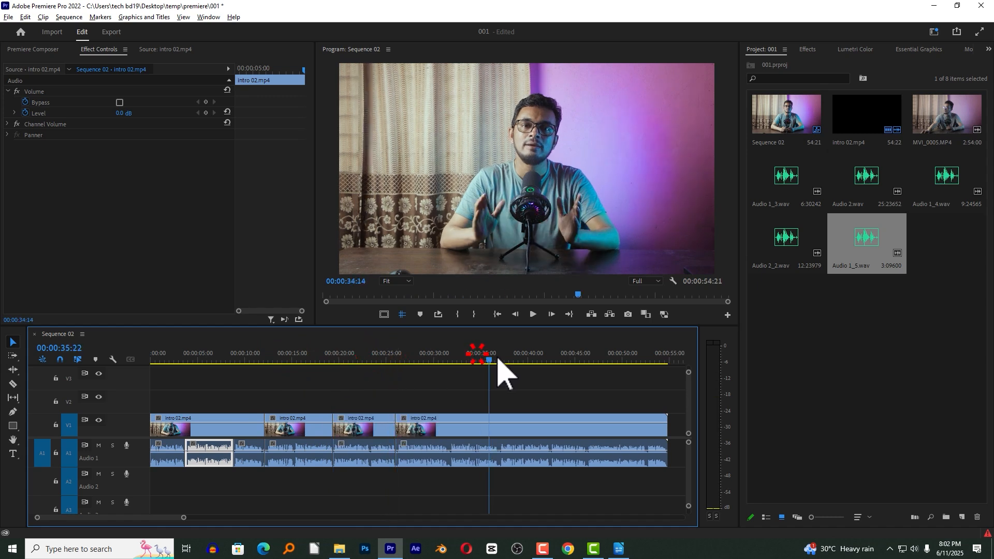
click(585, 359)
key(ctrl+k)
click(551, 474)
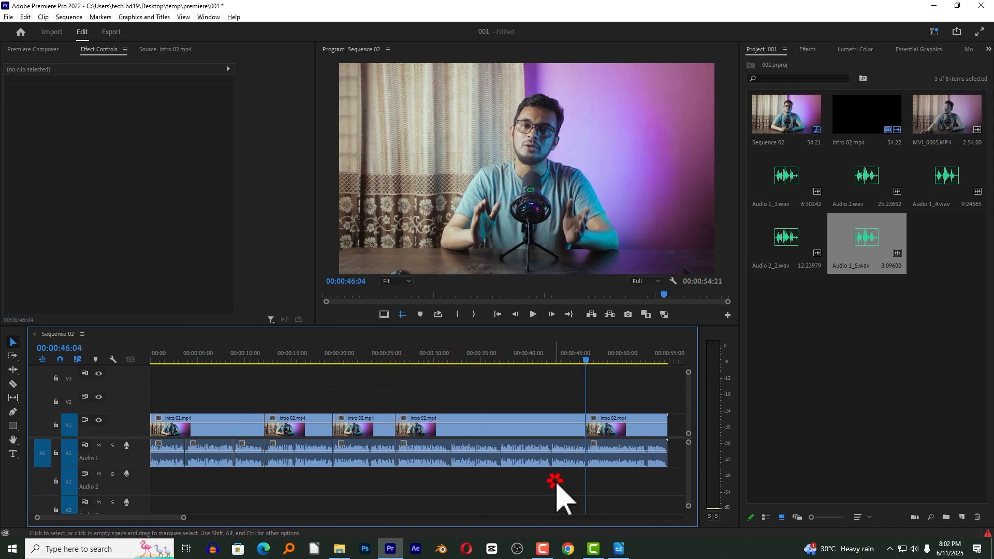
Select all the audio segments on track A1 and open their Audio Gain settings.
click(168, 459)
drag(654, 480, 172, 455)
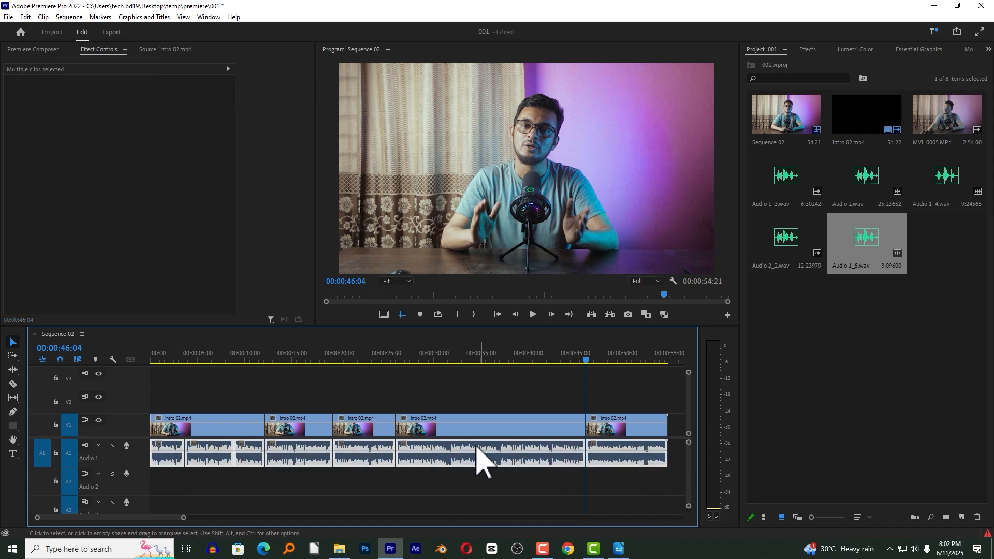
right_click(471, 446)
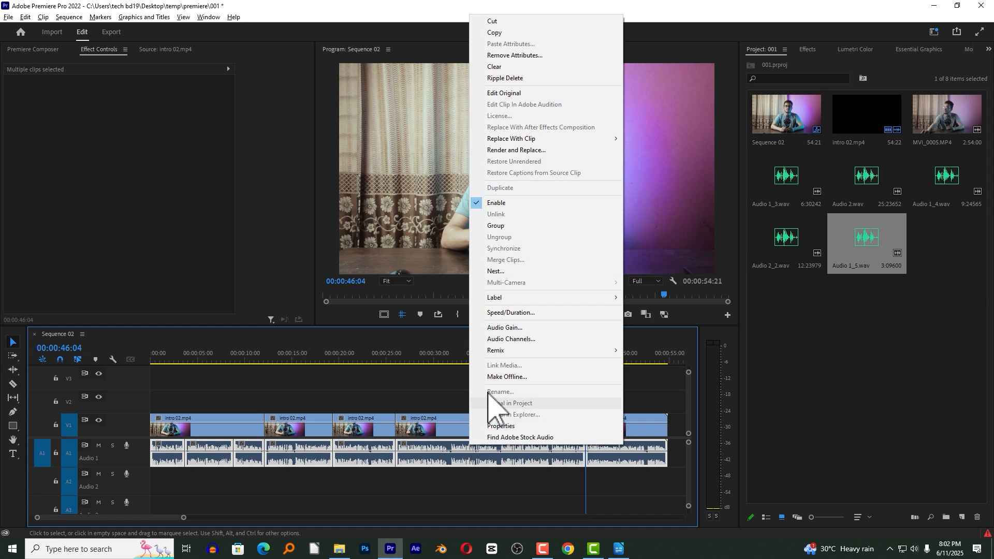
click(504, 328)
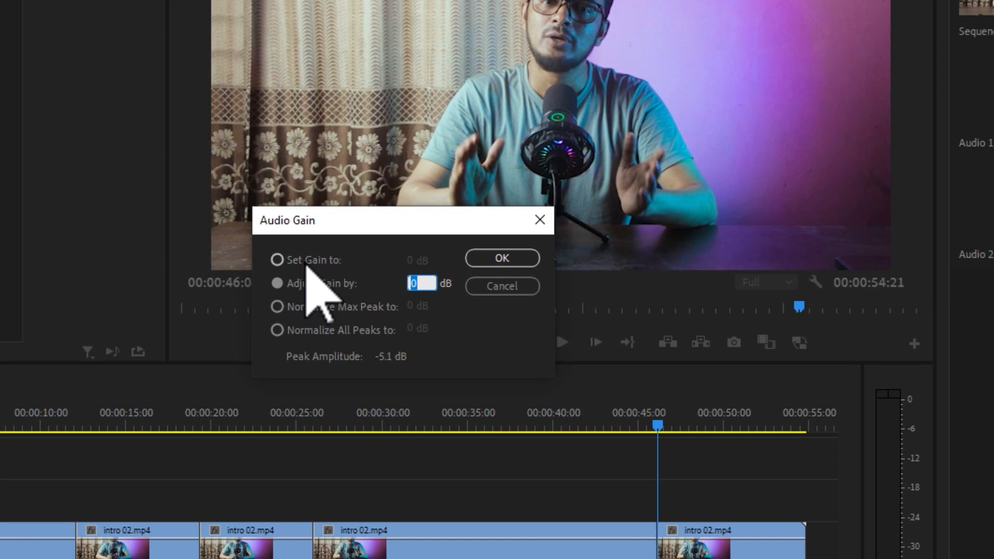
Try the Set Gain to and Normalize Max Peak to options for the selected audio segments.
click(443, 281)
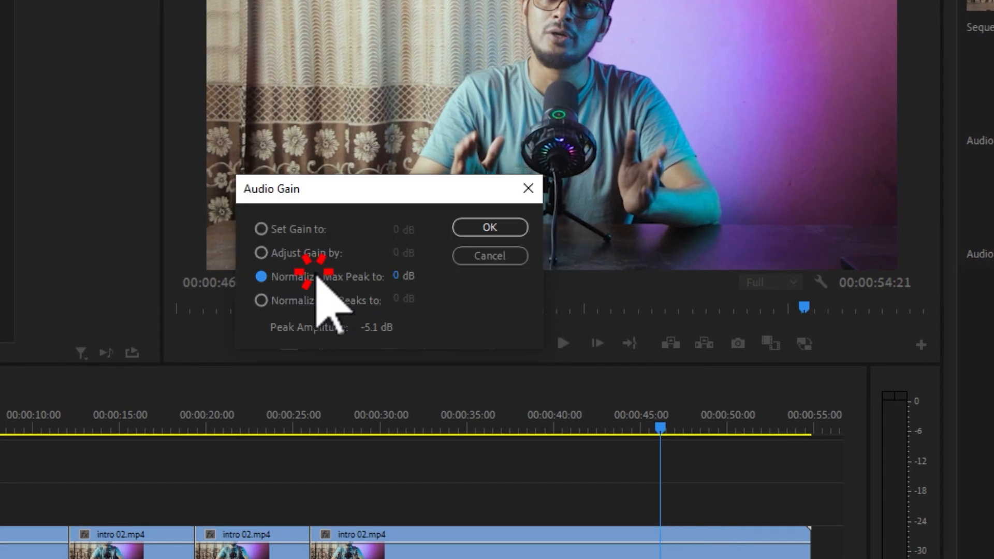
click(313, 231)
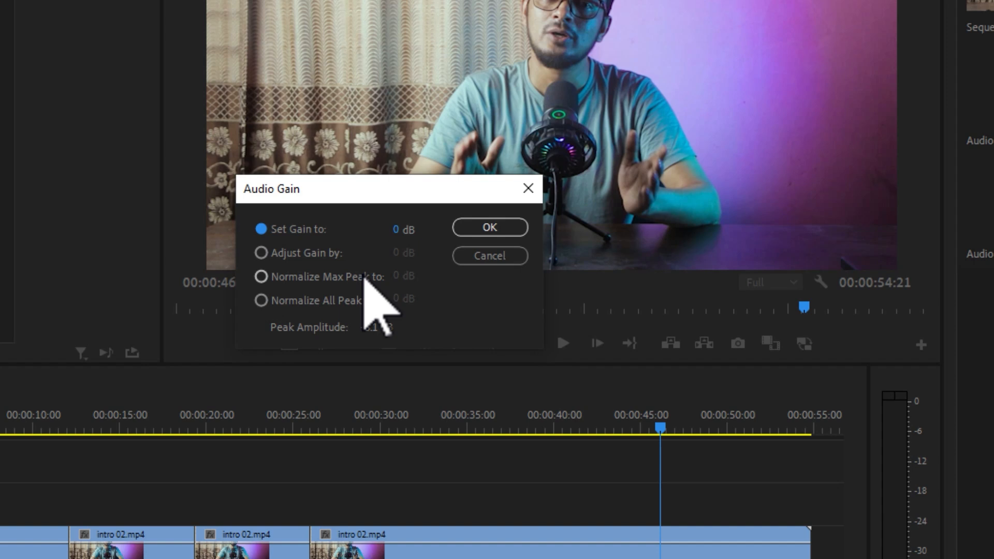
click(396, 230)
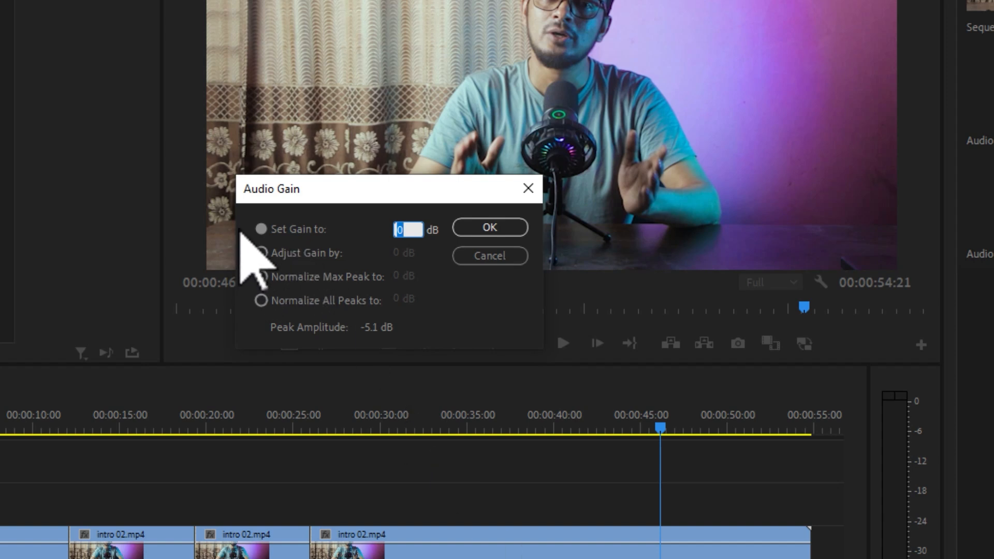
click(366, 291)
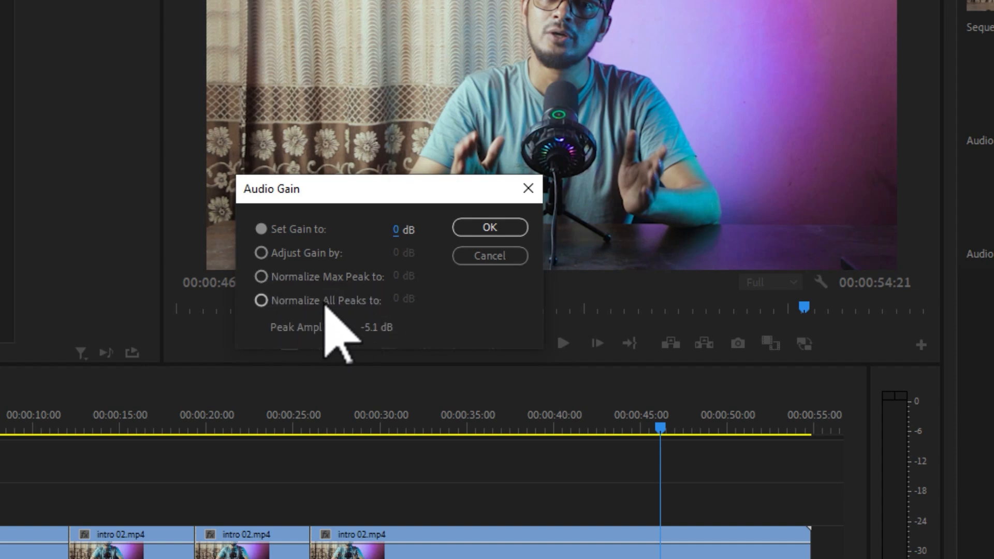
click(313, 277)
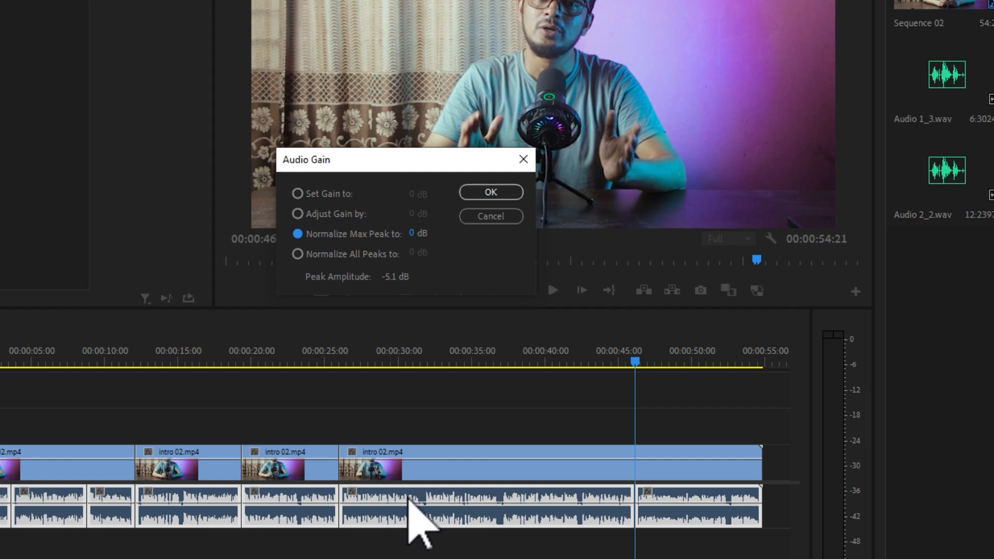
Normalize all peaks of the selected audio segments to -1 dB and apply the gain.
click(410, 254)
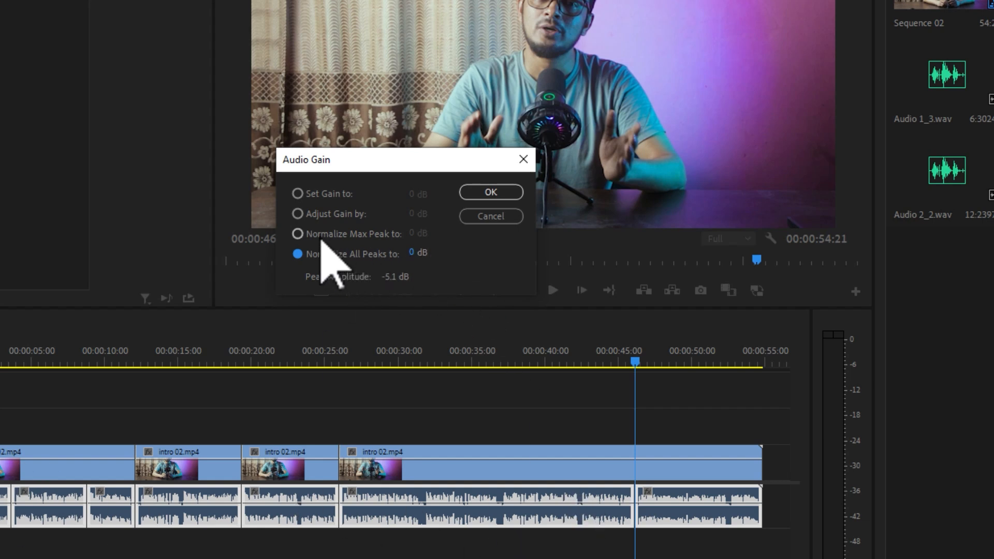
click(417, 254)
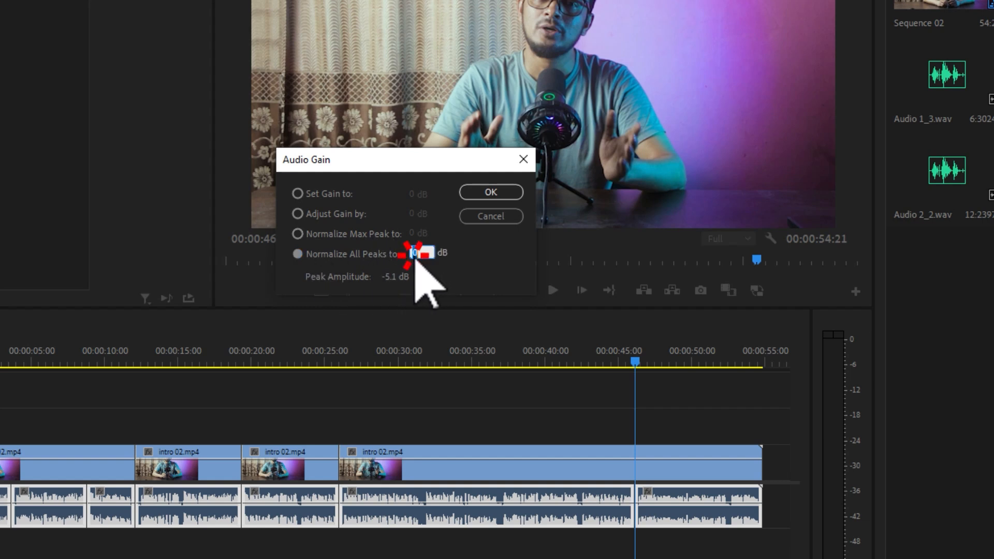
click(454, 264)
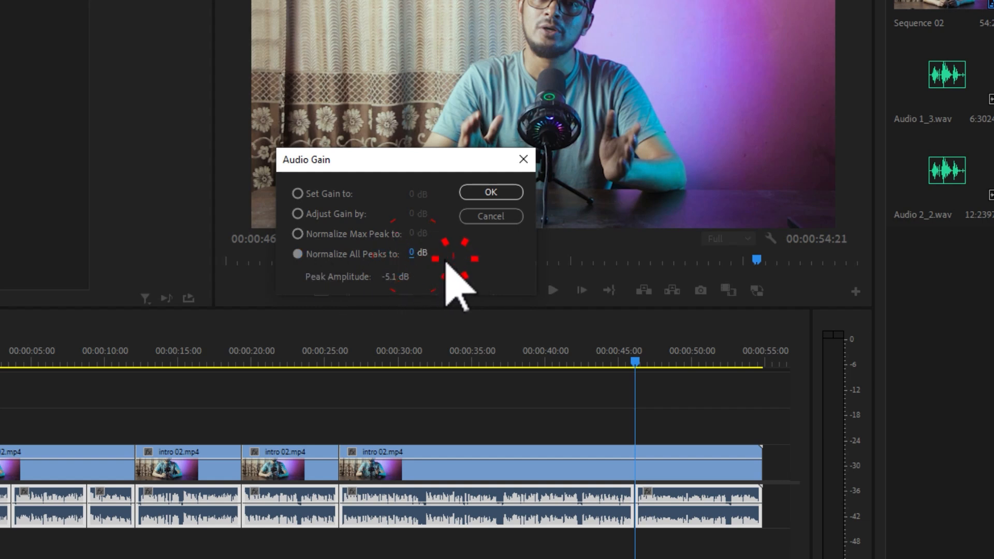
click(420, 255)
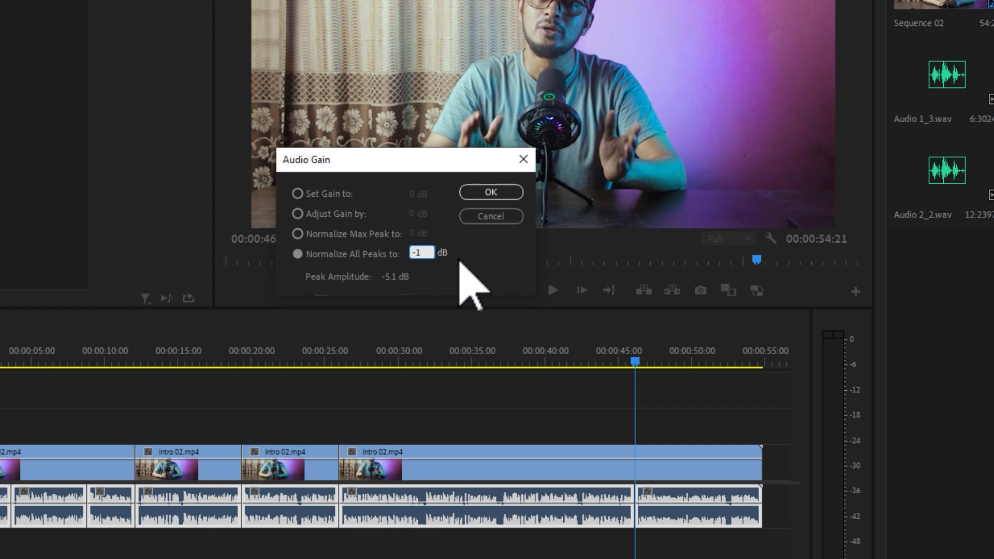
click(491, 193)
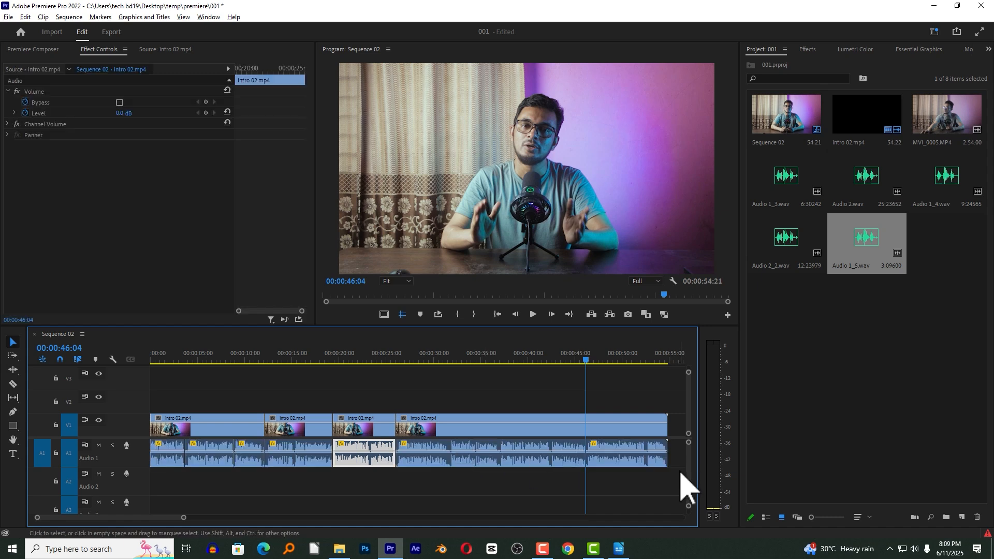
Deselect the audio segments and play the sequence from 00:00:27:19 to check the normalized levels.
drag(661, 472, 144, 456)
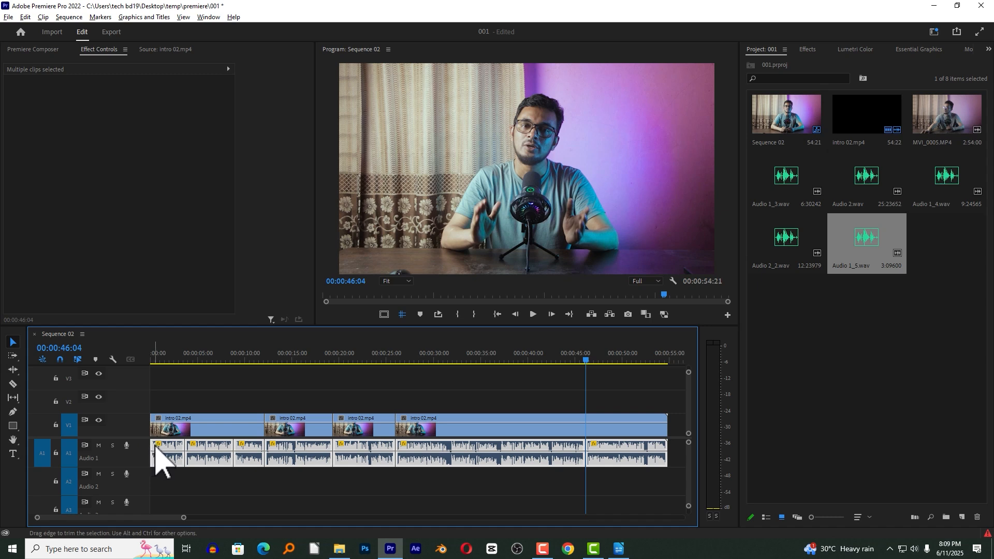
click(412, 386)
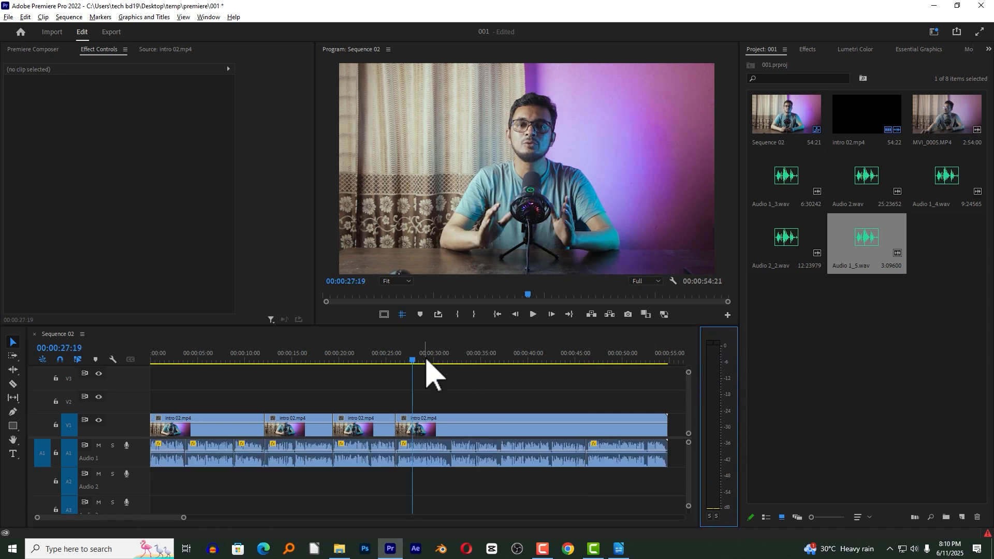
key(space)
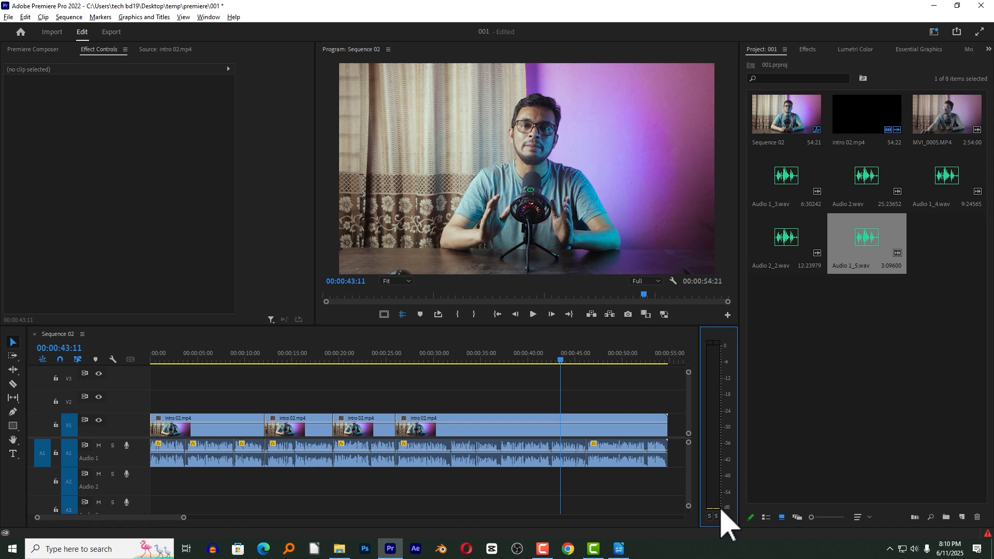
click(209, 17)
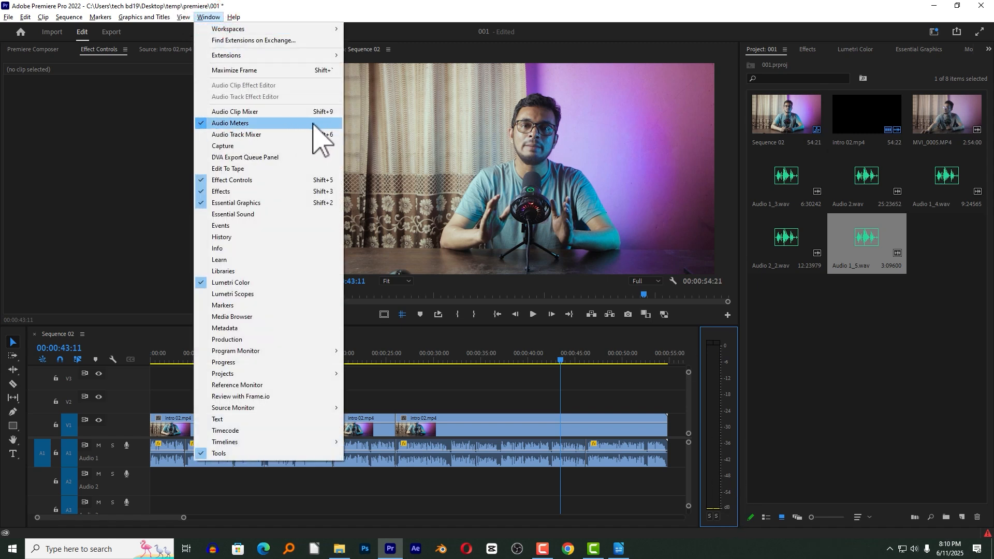
click(510, 395)
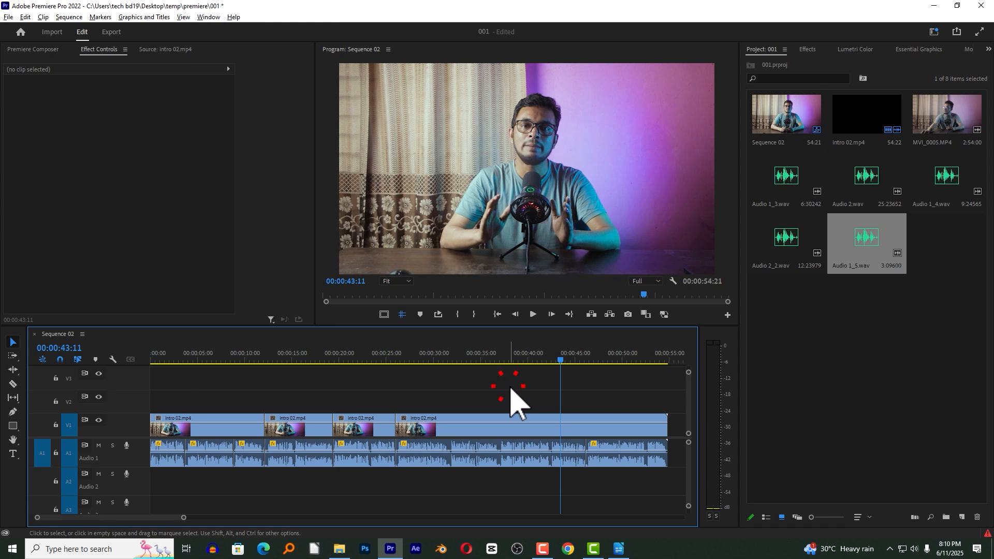
click(626, 472)
drag(606, 472, 180, 459)
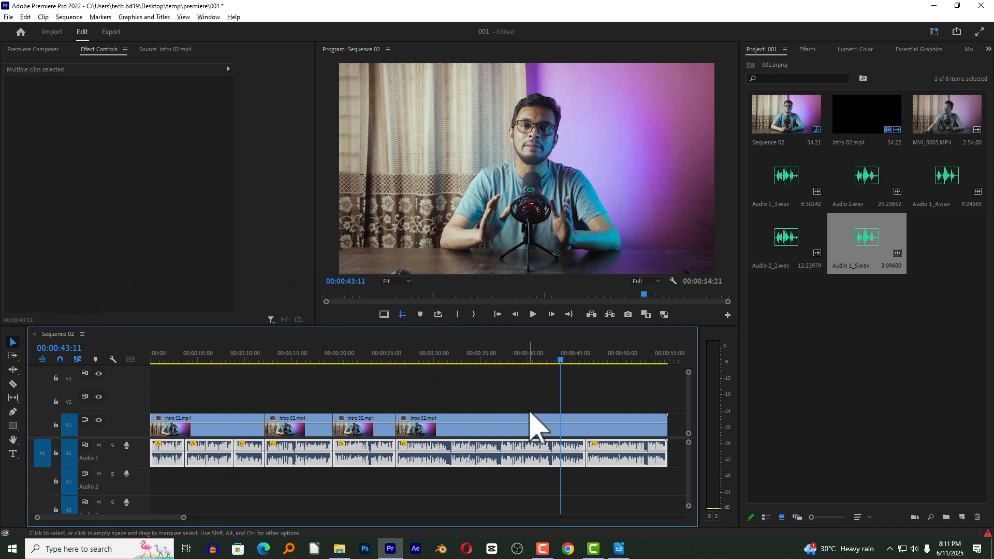
click(529, 403)
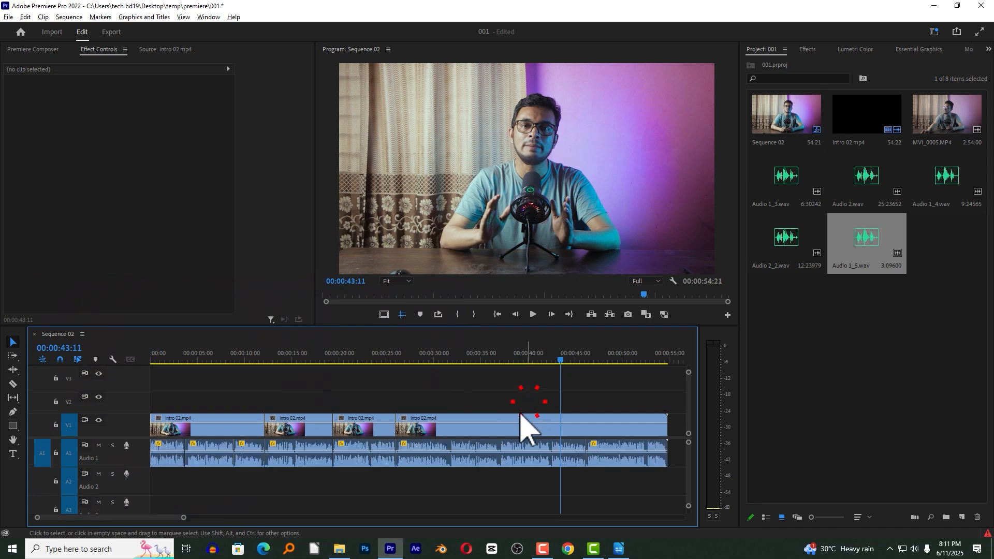
Find the DeNoise audio effect and apply it to the track A1 audio segment containing 00:00:33:17.
click(493, 448)
click(468, 353)
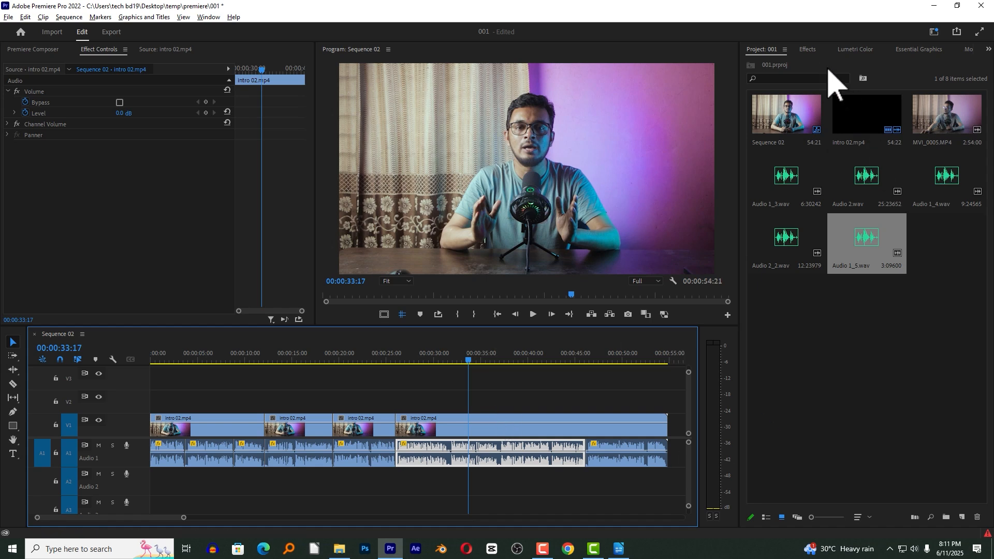
click(471, 446)
click(179, 449)
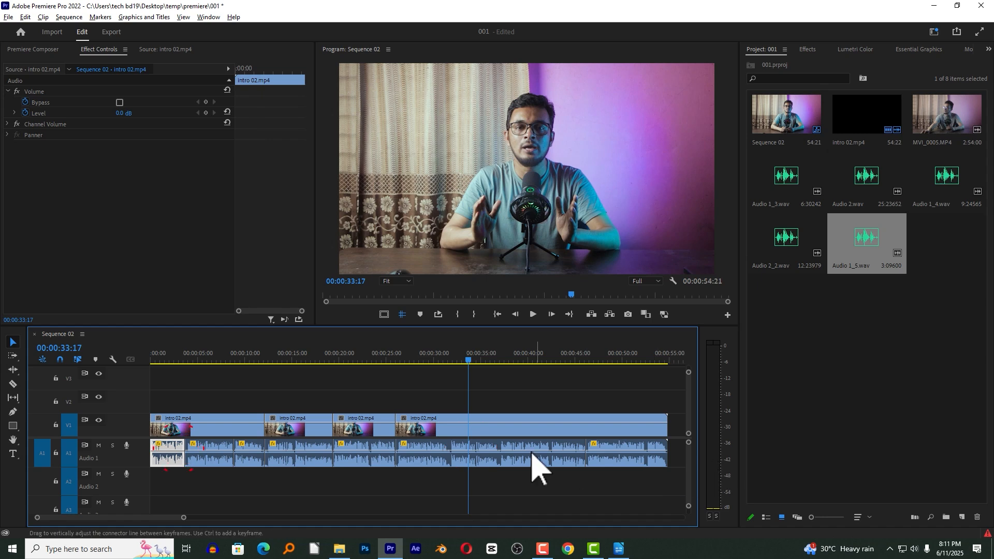
click(499, 446)
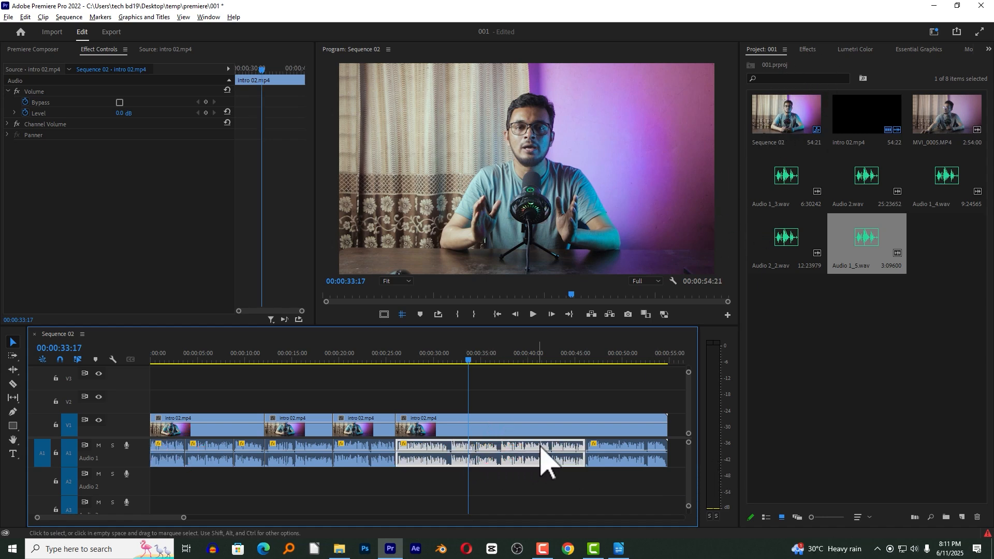
click(807, 49)
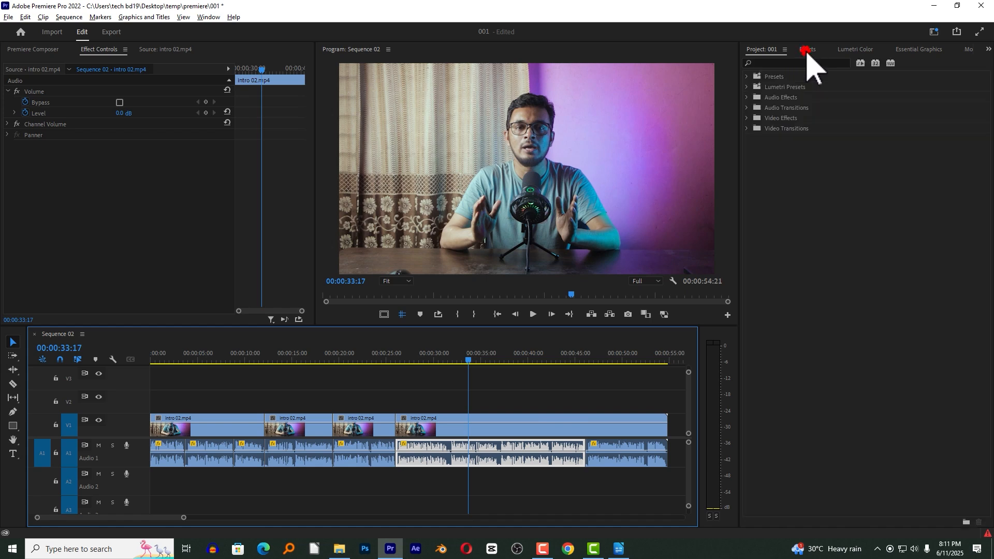
click(813, 63)
text(de)
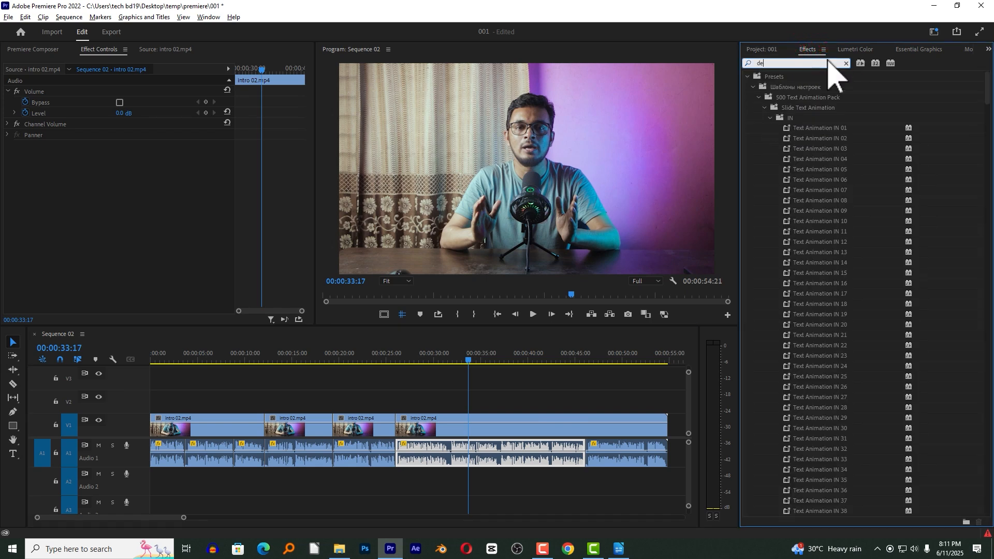
text(noi)
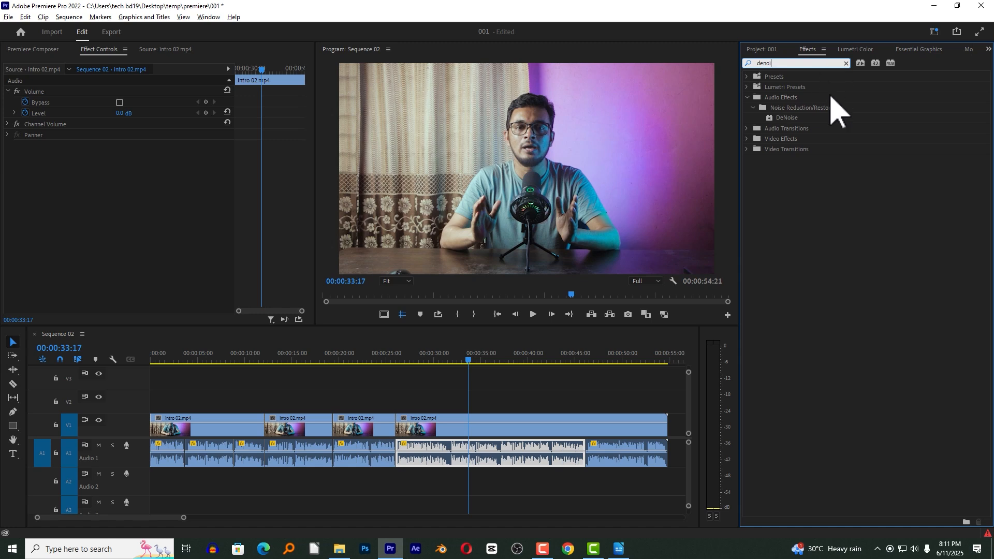
click(785, 118)
drag(784, 118, 446, 458)
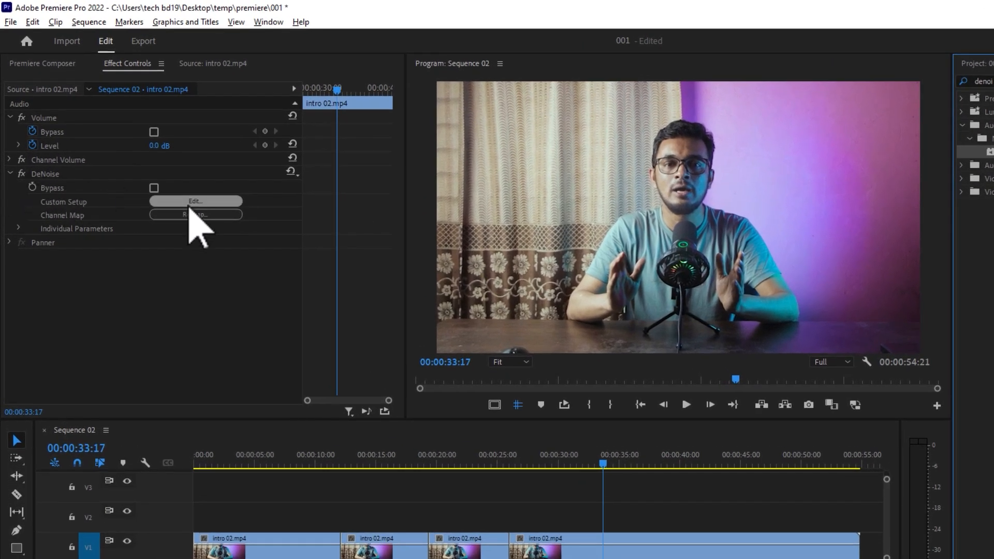
Open the DeNoise effect's custom setup and play the audio from 00:00:27:23 to examine its frequency graph.
click(58, 176)
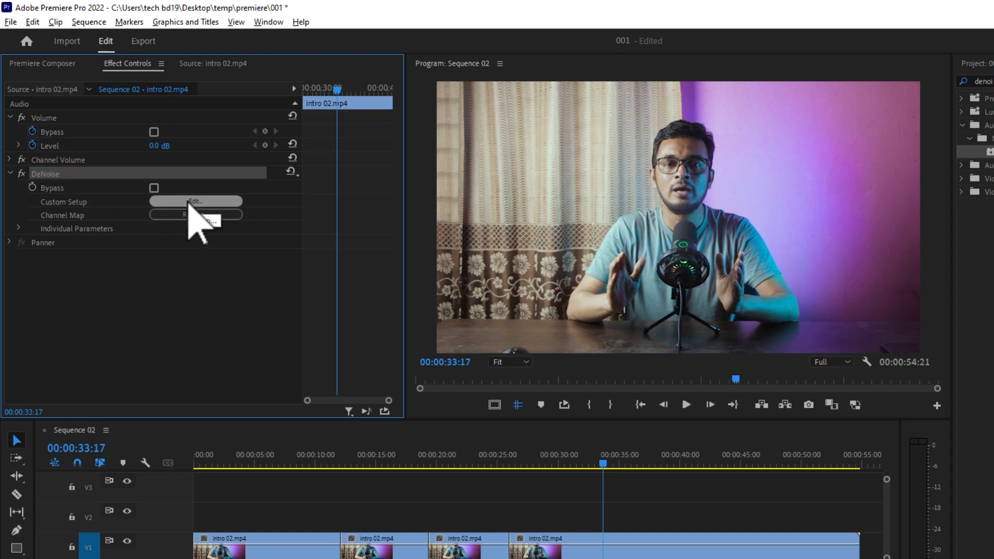
click(192, 201)
drag(417, 111, 571, 19)
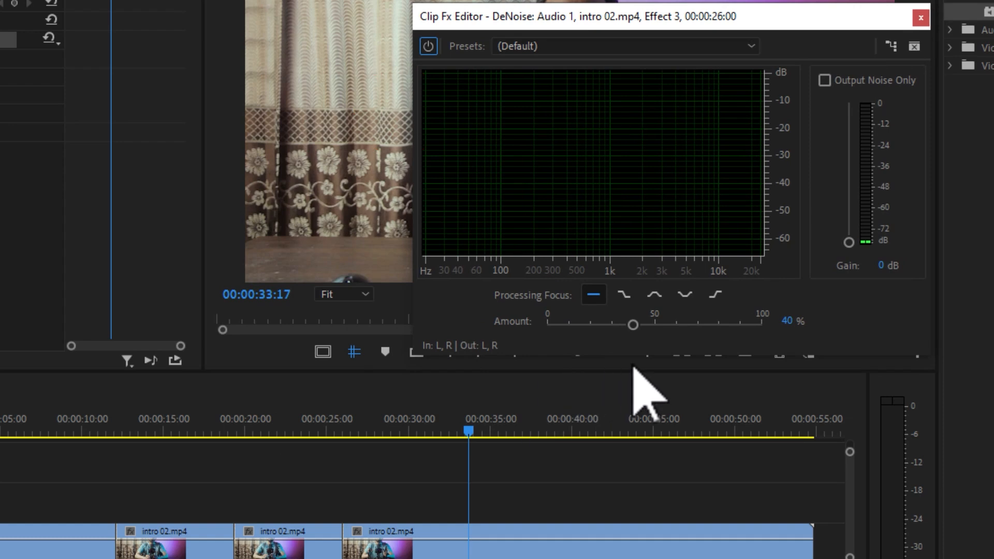
click(374, 422)
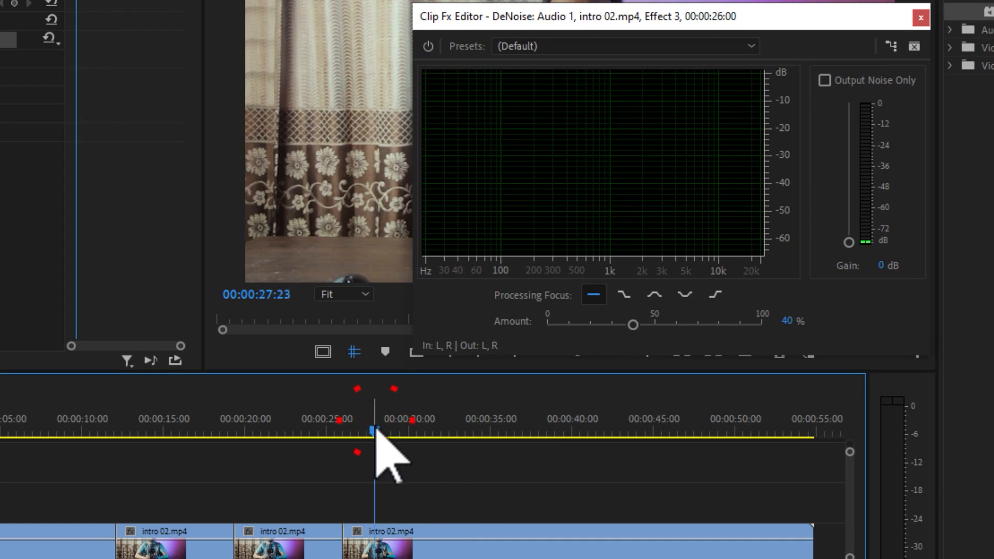
key(space)
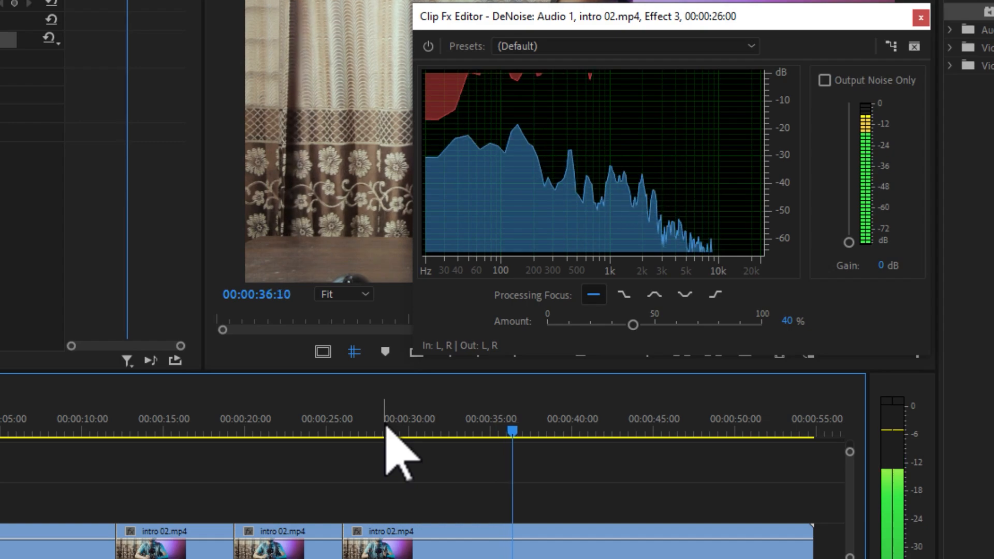
click(463, 429)
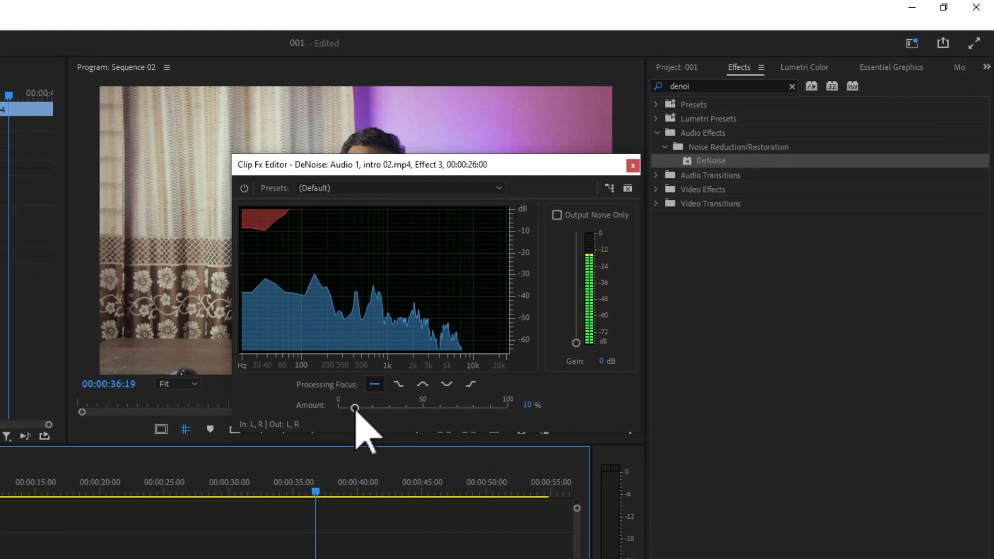
Try different DeNoise amounts, return to 10%, and play the audio from 00:00:33:09.
drag(526, 299, 529, 300)
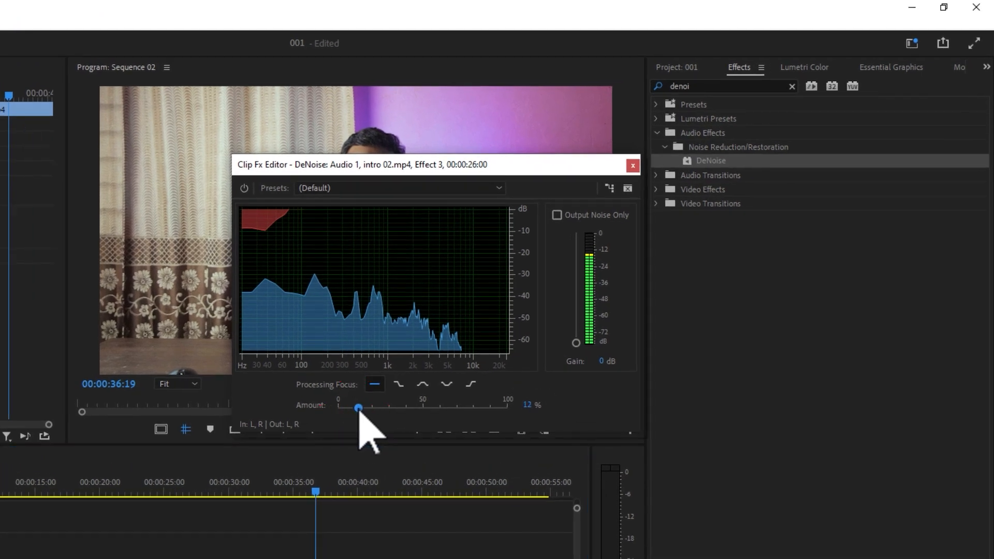
drag(359, 408, 354, 413)
drag(349, 409, 384, 409)
drag(387, 410, 356, 410)
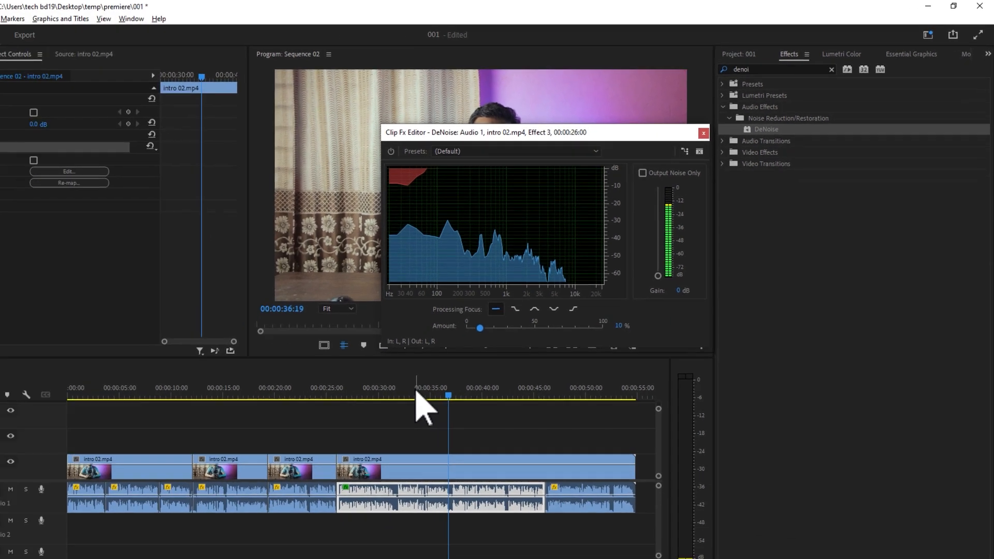
click(273, 489)
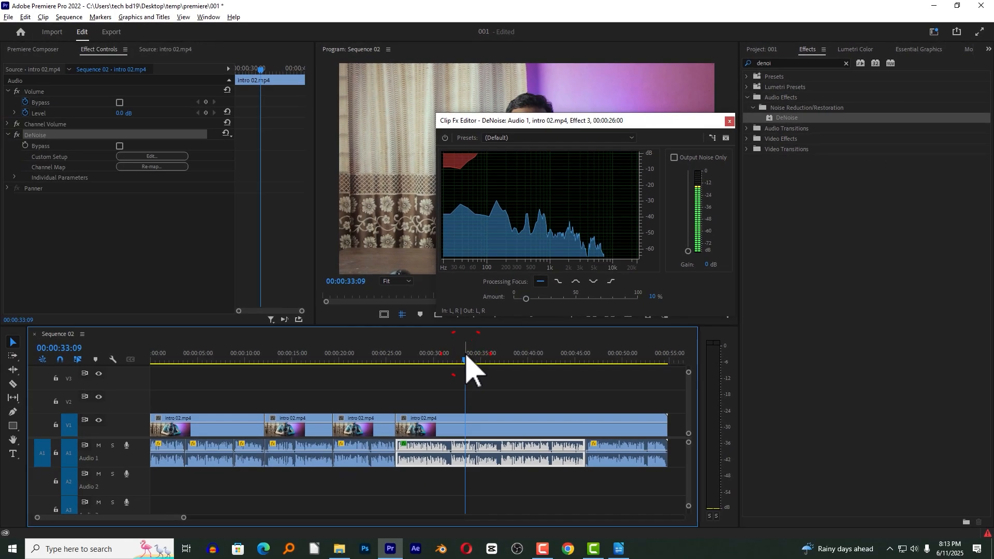
key(space)
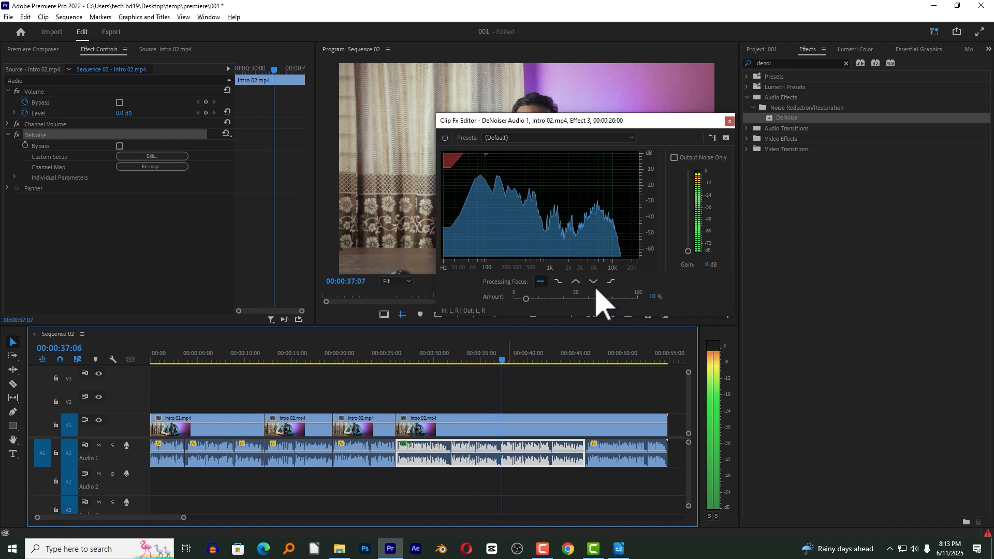
Enable Output Noise Only in DeNoise, listen to the isolated noise, and move the playhead to 00:00:33:01.
click(675, 158)
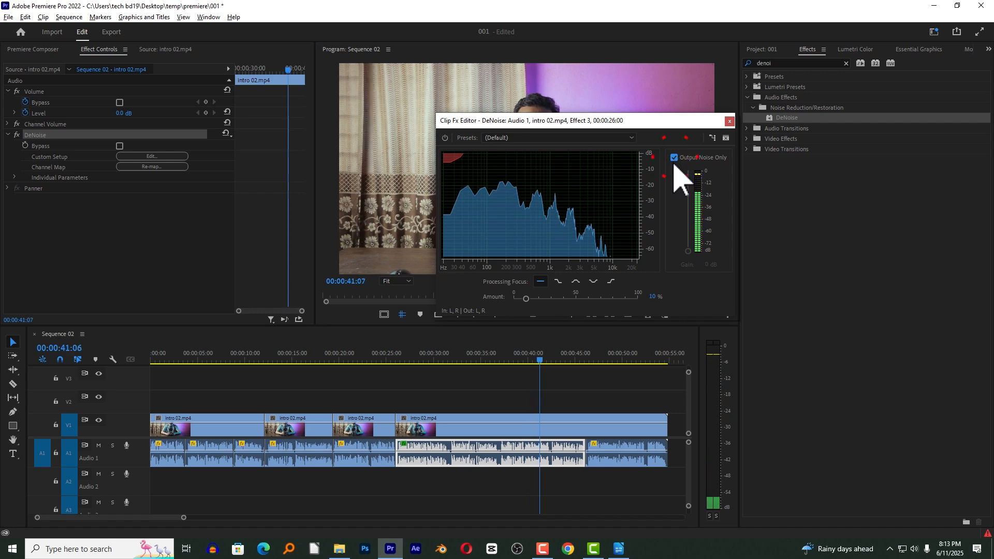
click(437, 356)
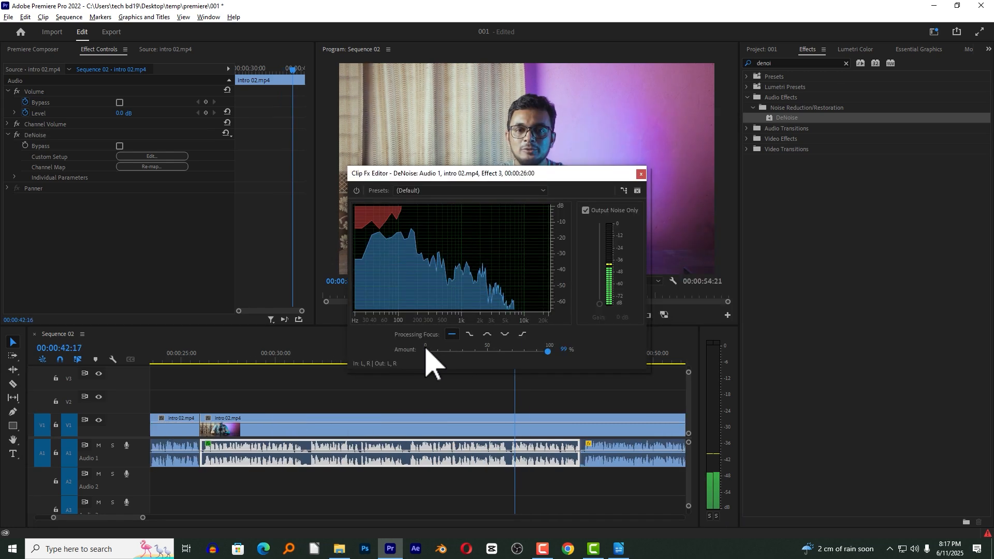
click(332, 358)
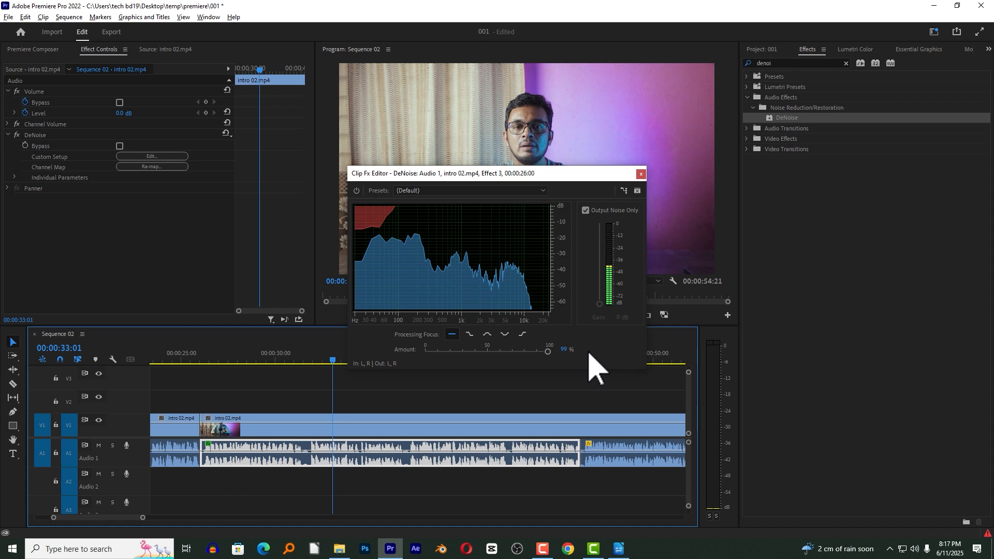
Try lower DeNoise amounts, including 20%, and close the effect's editor.
click(449, 352)
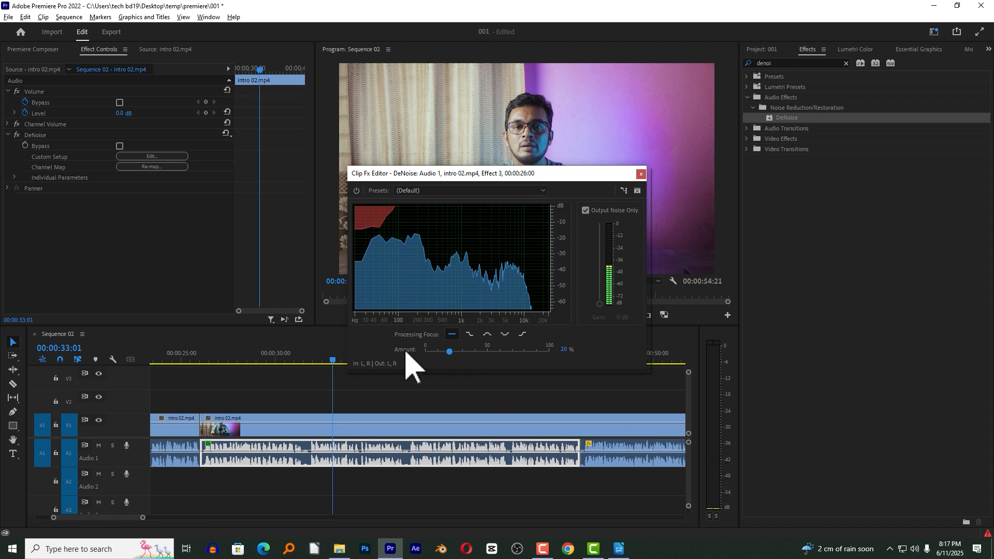
click(437, 351)
click(440, 351)
click(641, 174)
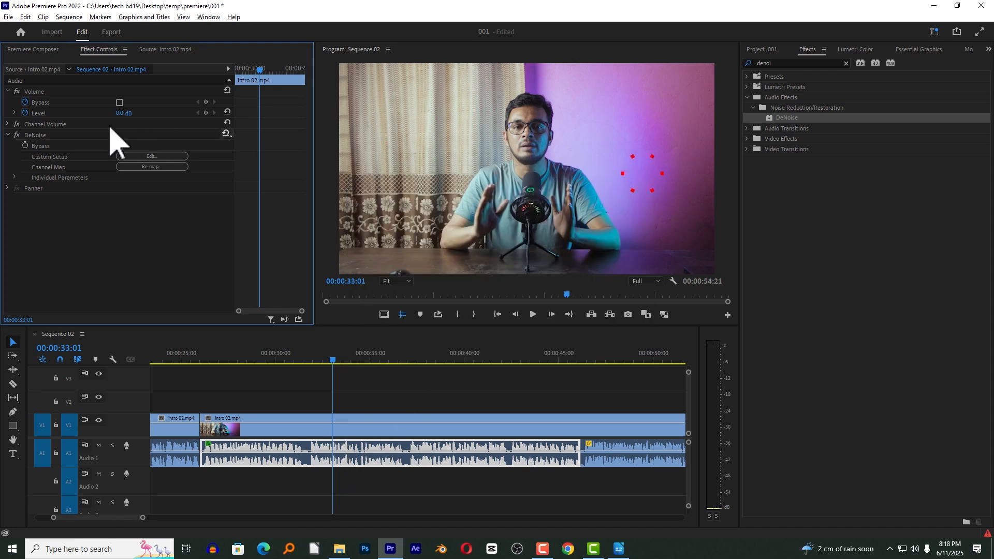
Remove the DeNoise effect from the audio segment and deselect the segment.
click(34, 134)
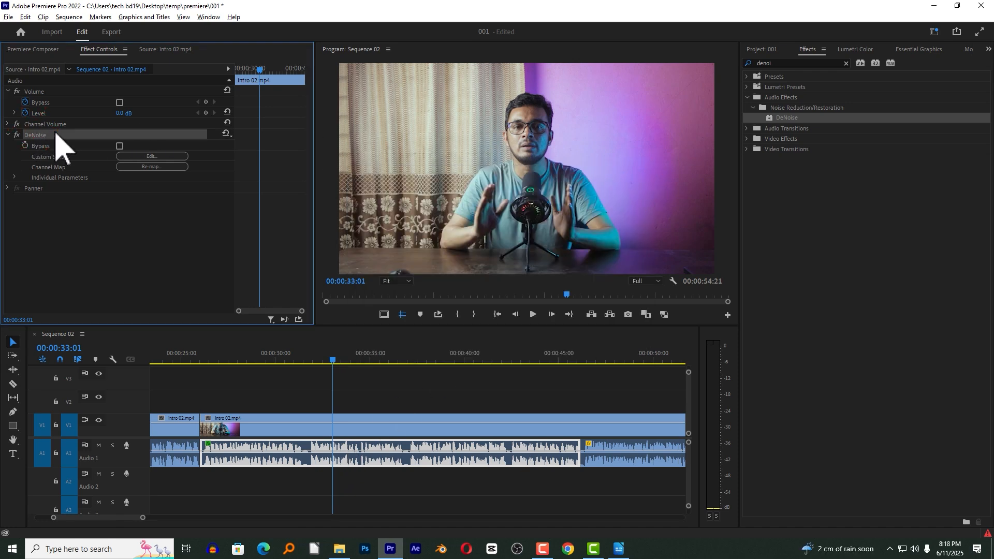
key(Delete)
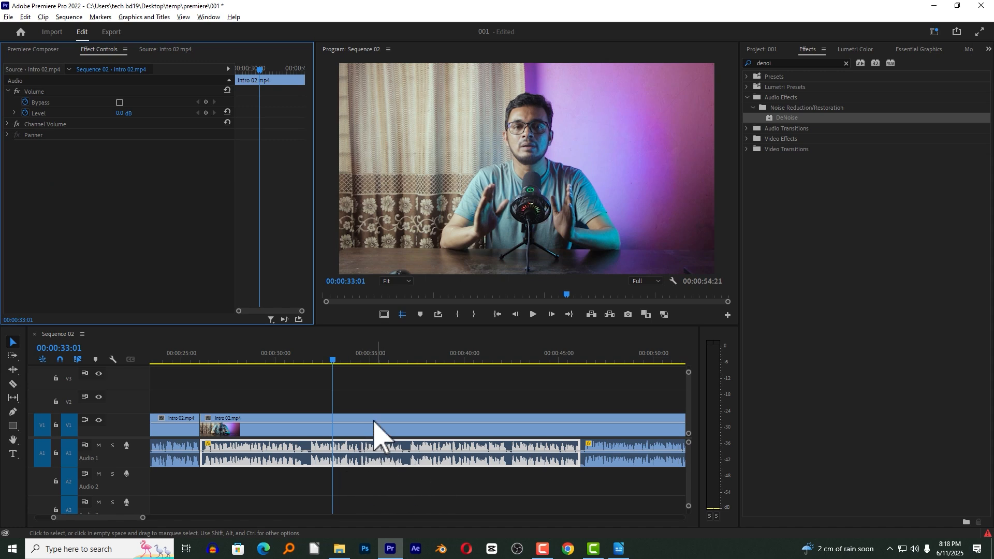
click(358, 383)
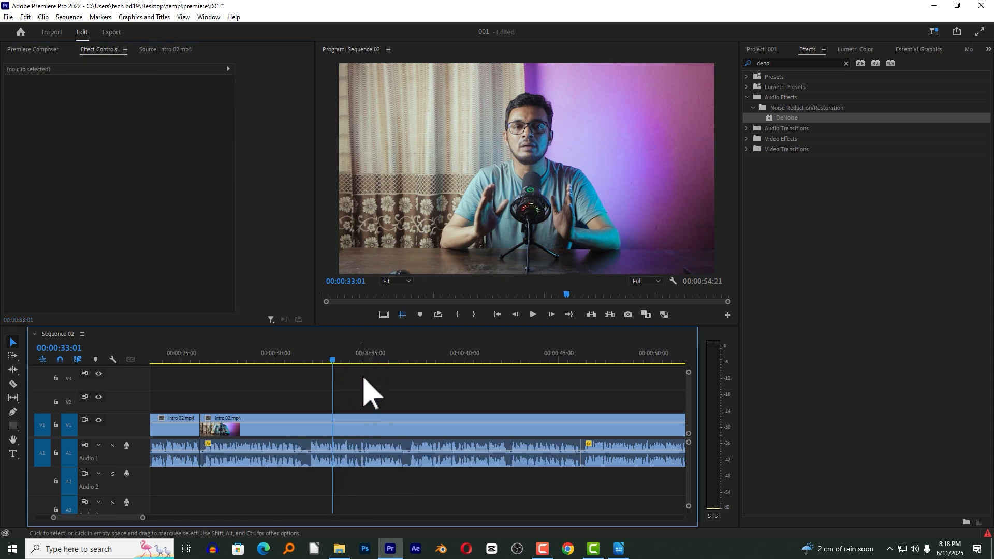
Apply Parametric Equalizer to the track A1 audio segment containing 00:00:34:16 and open the effect's custom setup.
click(346, 351)
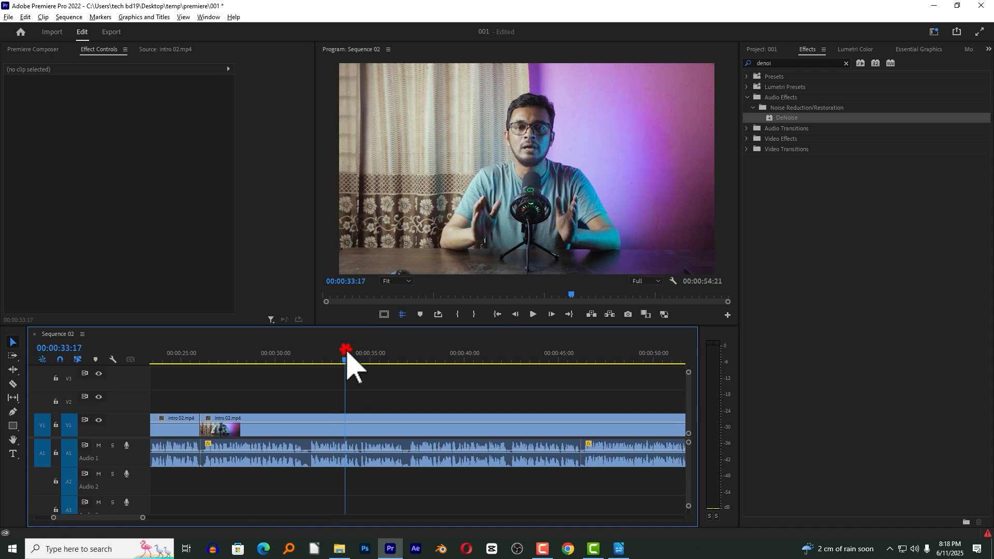
key(minus)
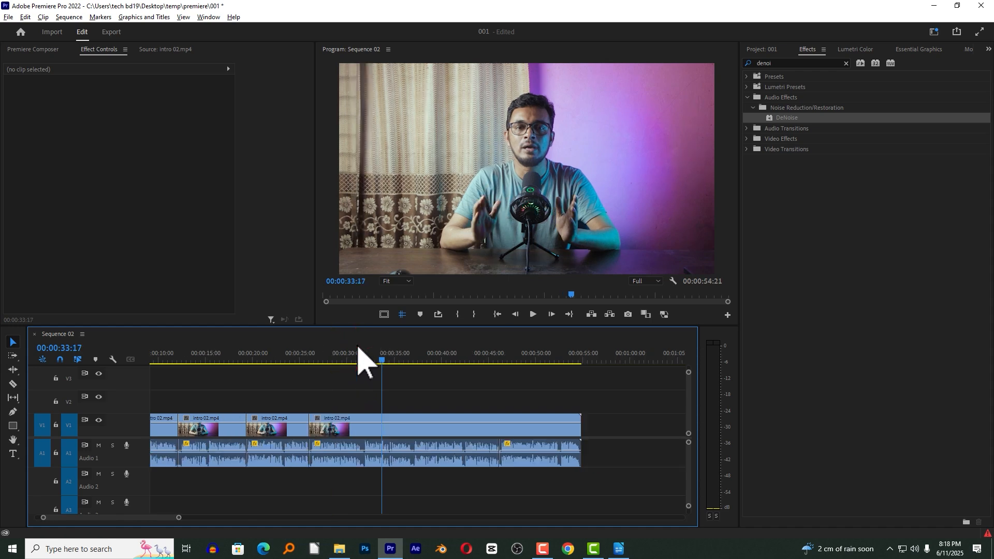
click(415, 450)
drag(391, 353, 410, 353)
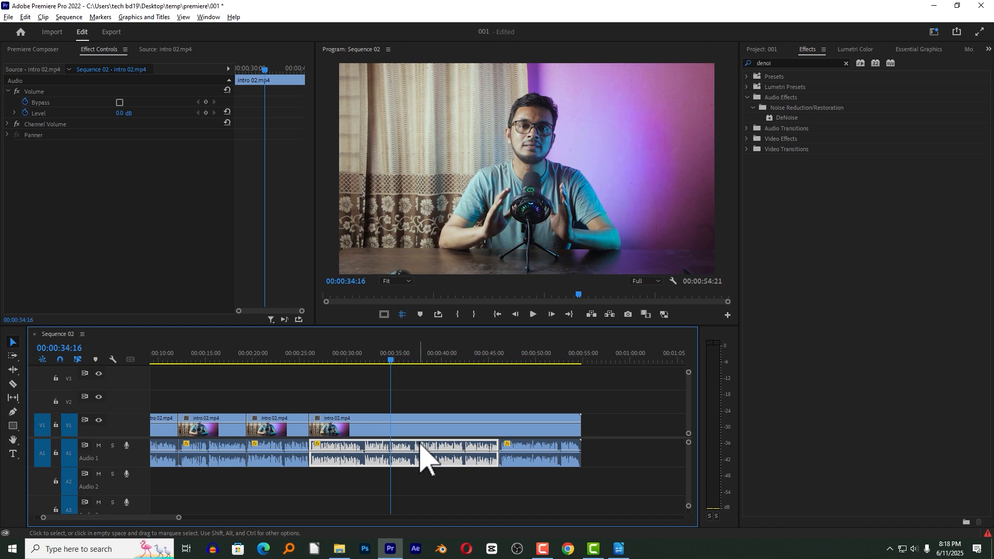
key(shift+7)
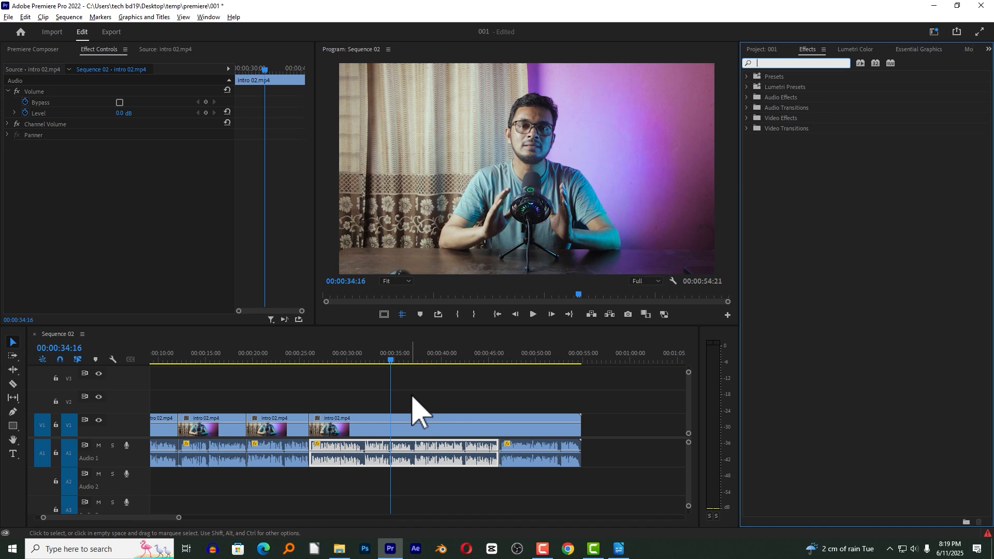
click(805, 51)
click(800, 63)
text(para)
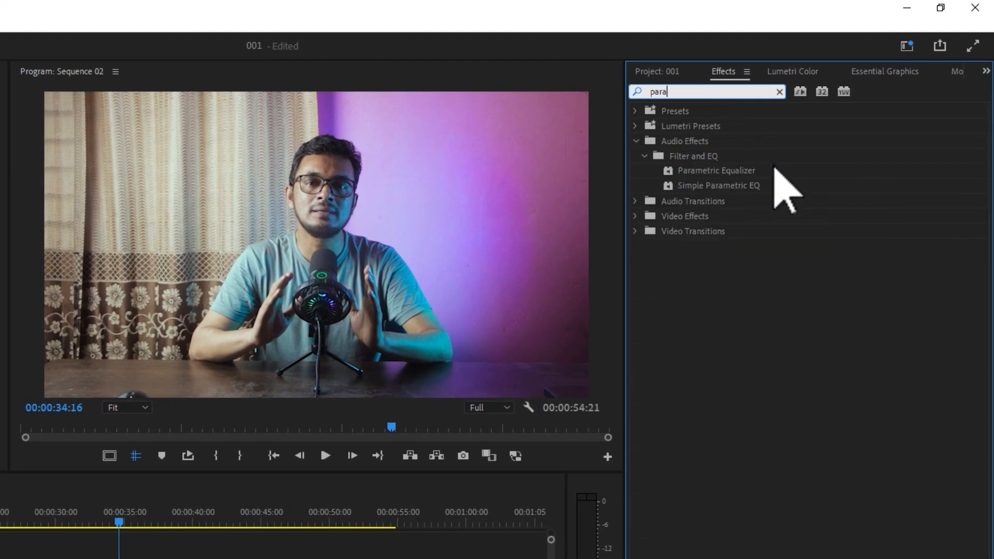
drag(748, 171, 153, 558)
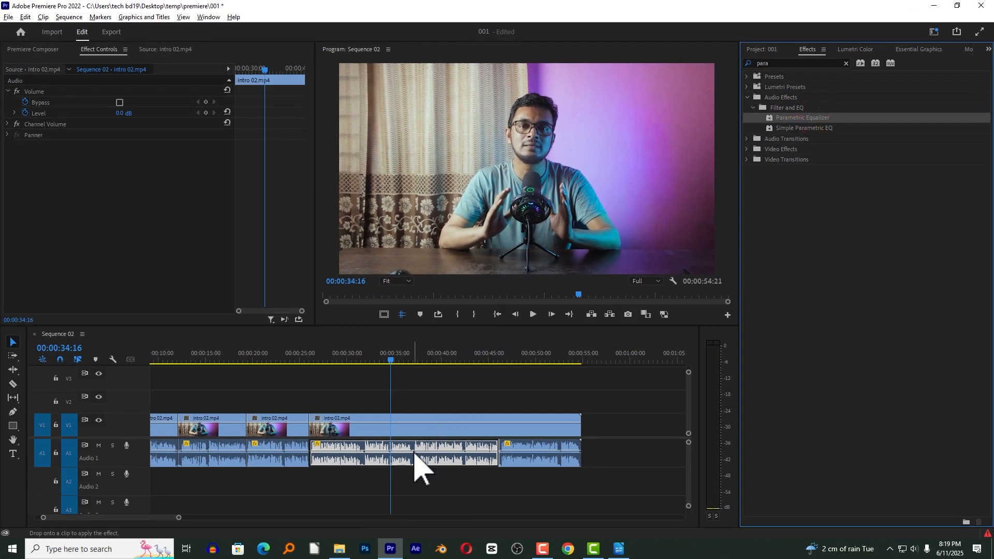
drag(414, 452, 414, 453)
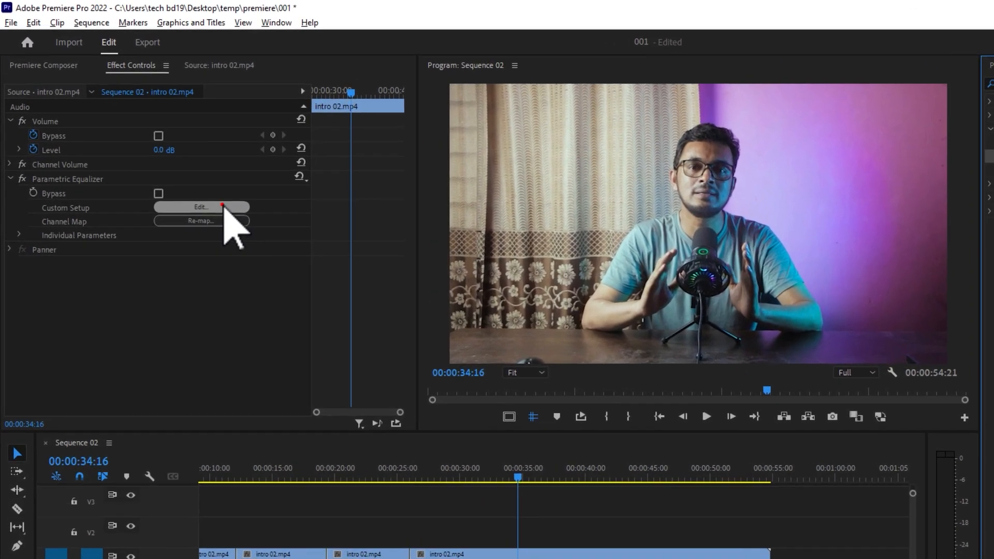
click(167, 156)
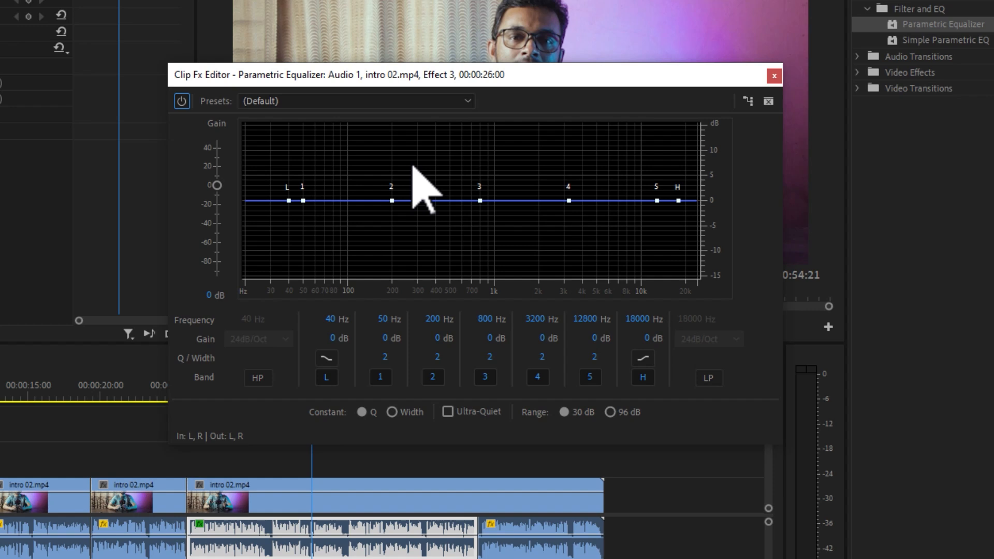
Load the Full Reset preset in the Parametric Equalizer's editor.
click(361, 103)
click(377, 101)
mouse_move(291, 206)
click(306, 102)
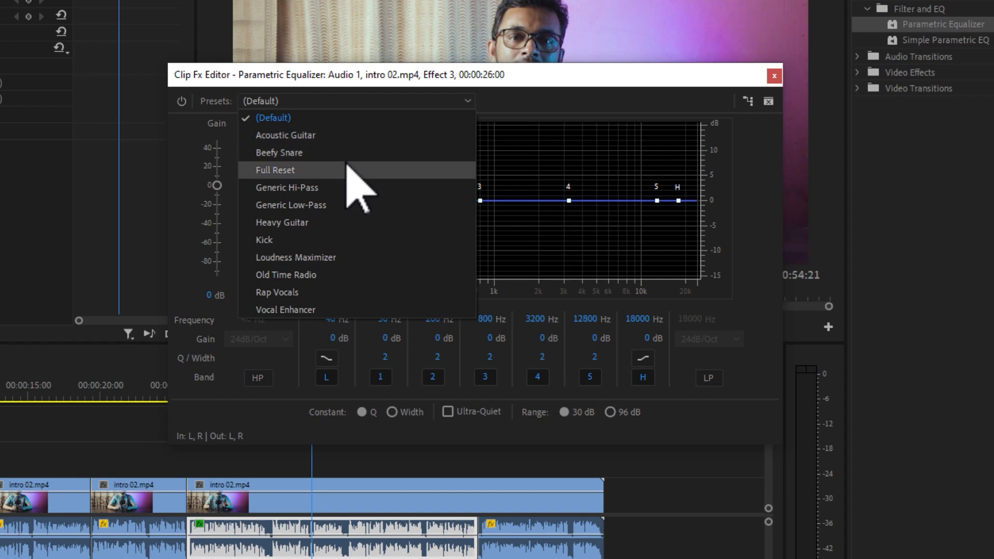
click(312, 170)
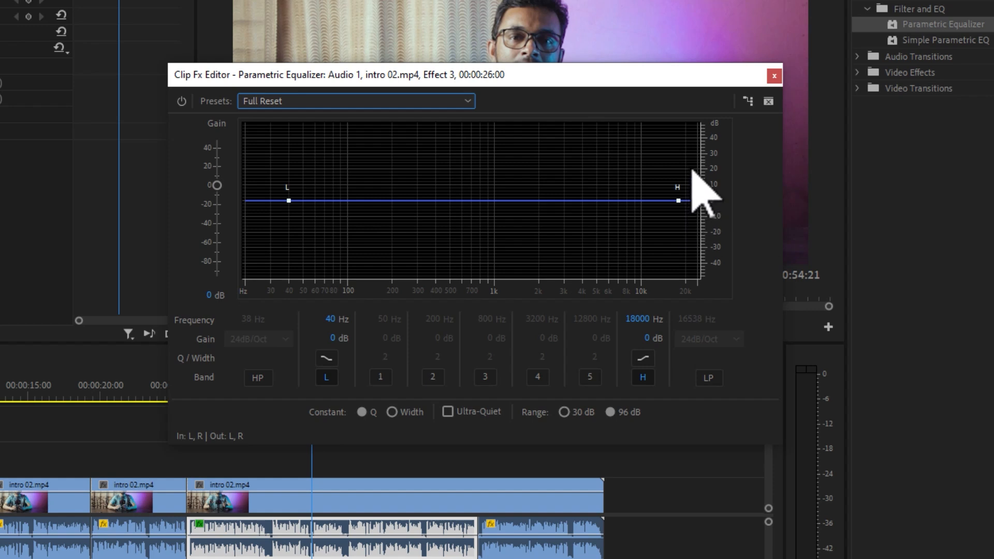
Load the Loudness Maximizer preset, adjust the low shelf point to about 123 Hz and 6.6 dB, and close the editor.
click(331, 103)
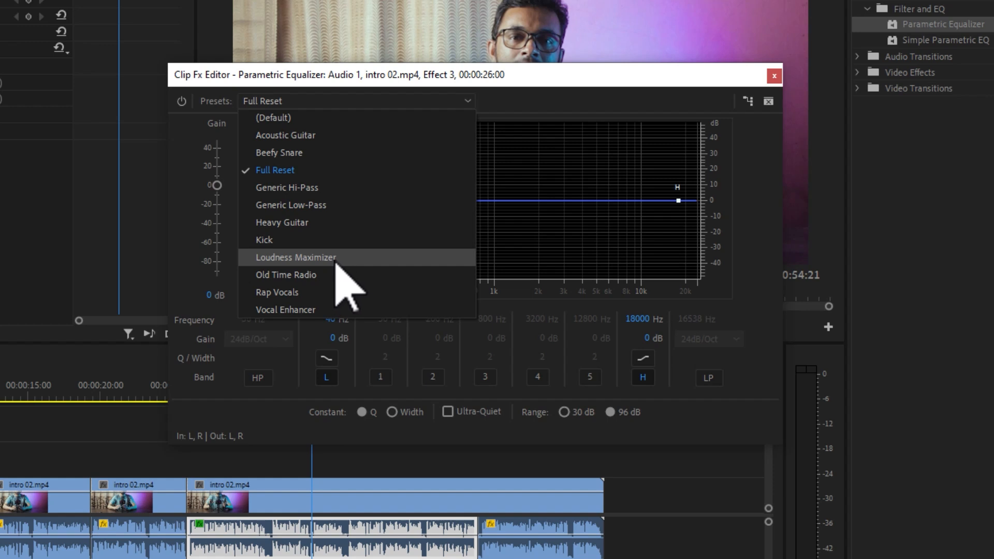
click(310, 258)
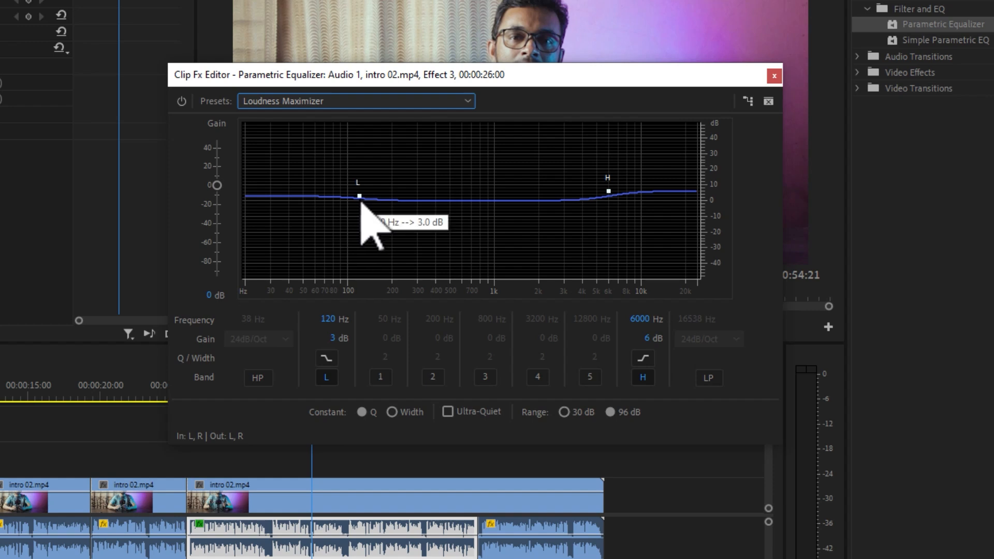
drag(360, 196, 362, 193)
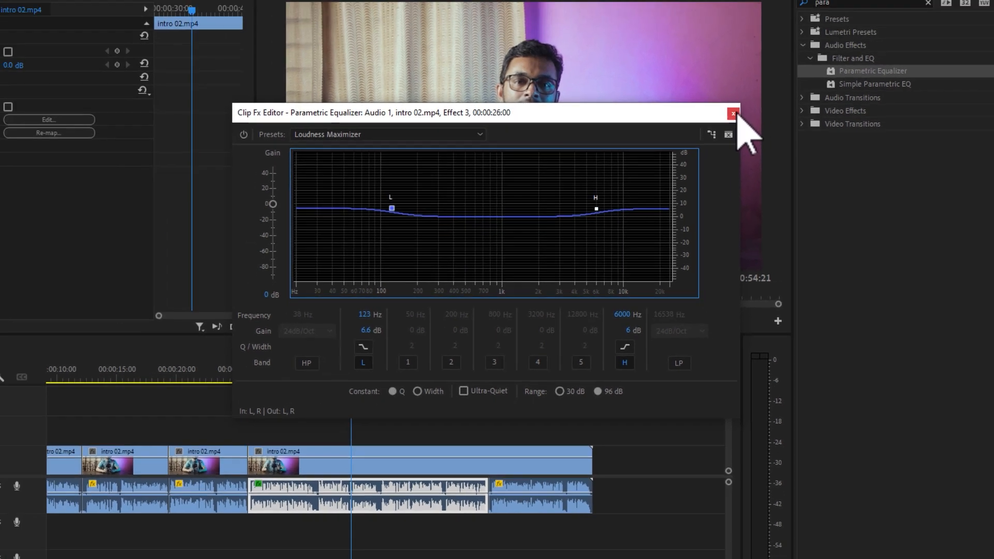
click(774, 77)
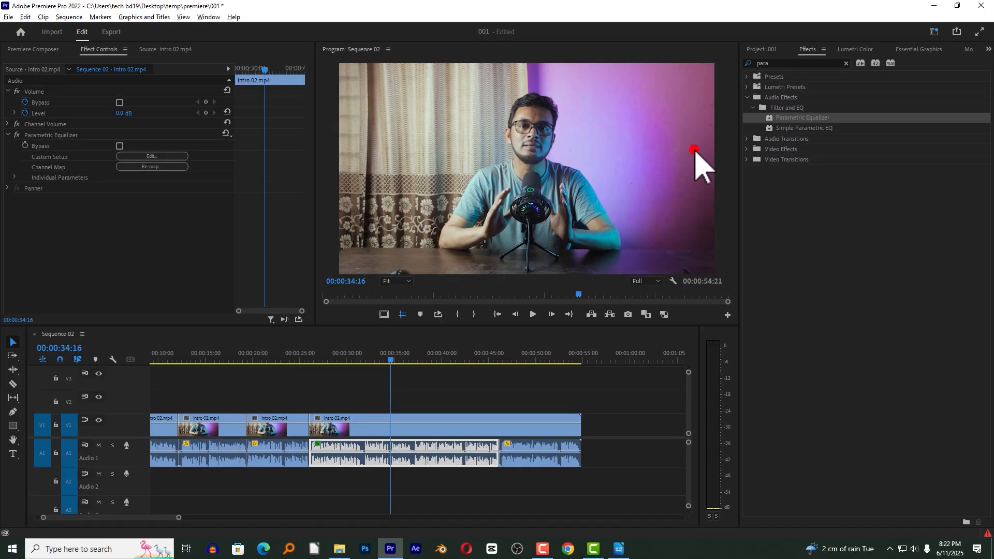
Mark an in point at 00:00:31:20 and an out point at 00:00:36:18 in Sequence 02.
click(383, 359)
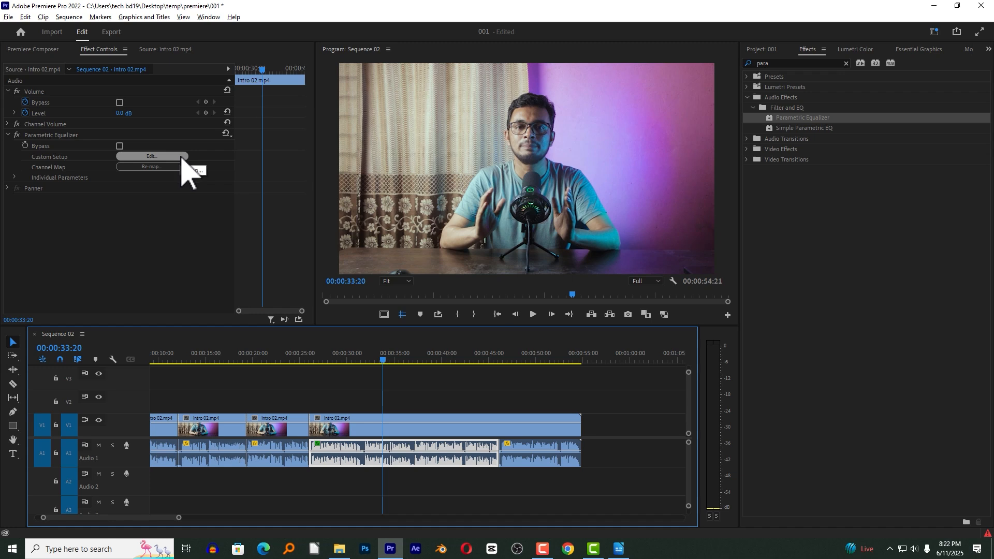
click(376, 360)
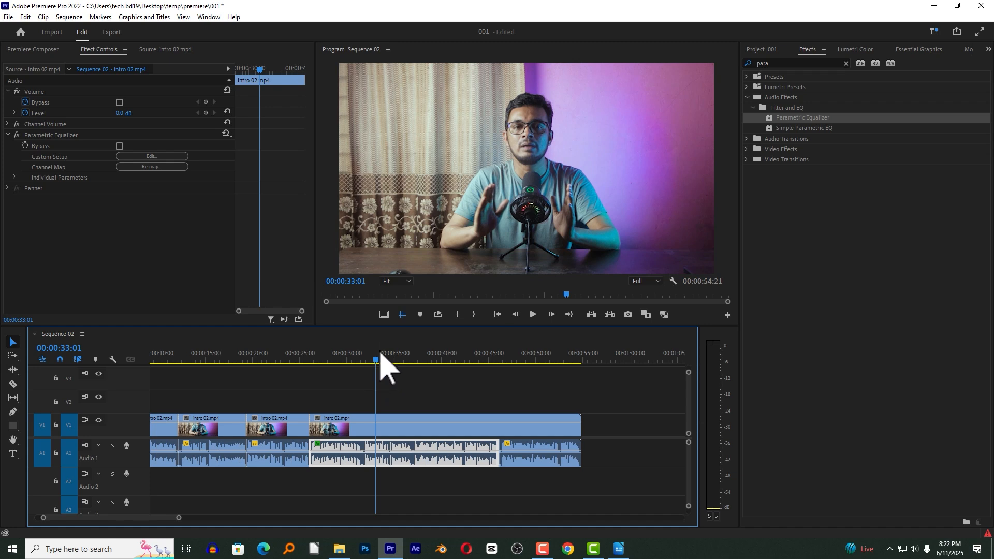
key(equal)
key(equal)
click(377, 357)
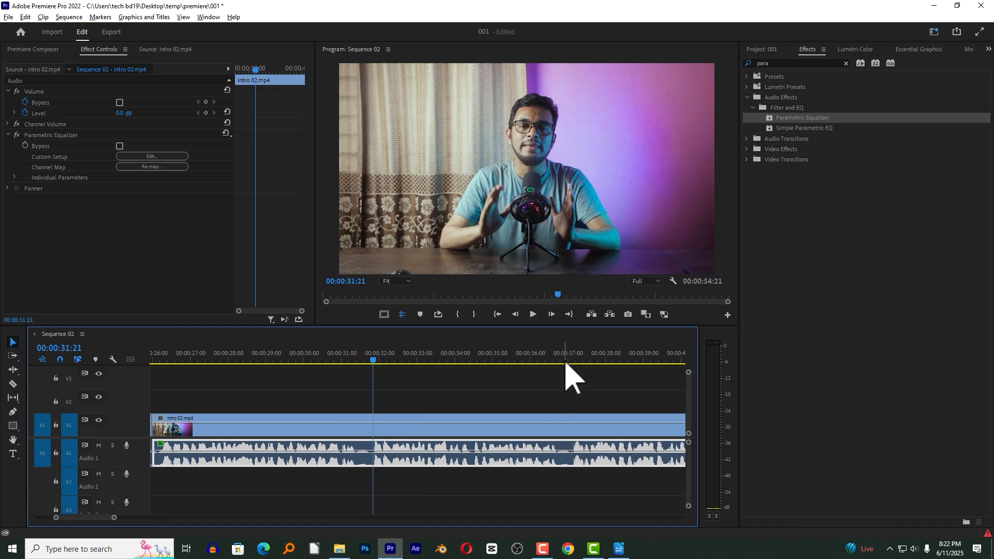
click(372, 356)
click(457, 314)
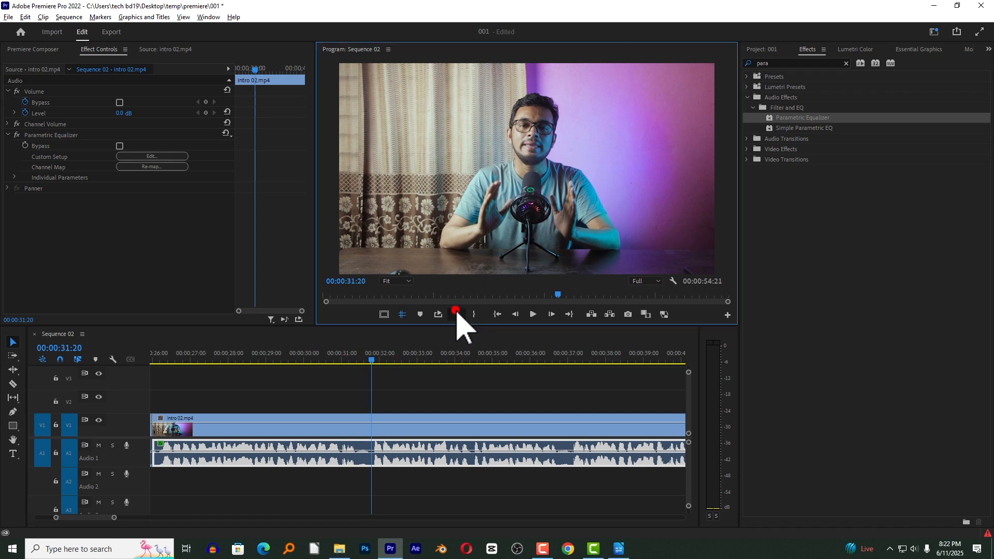
drag(372, 359, 557, 363)
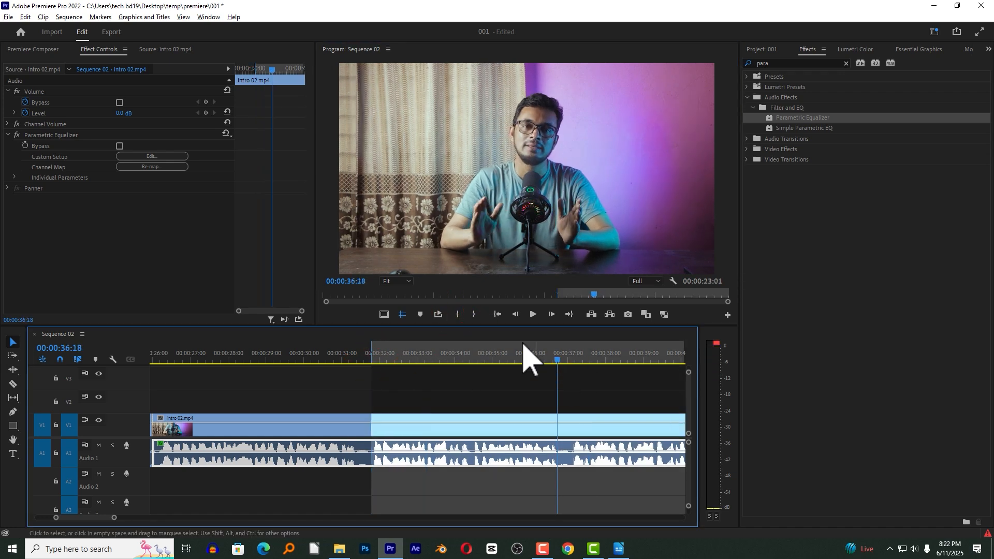
click(473, 314)
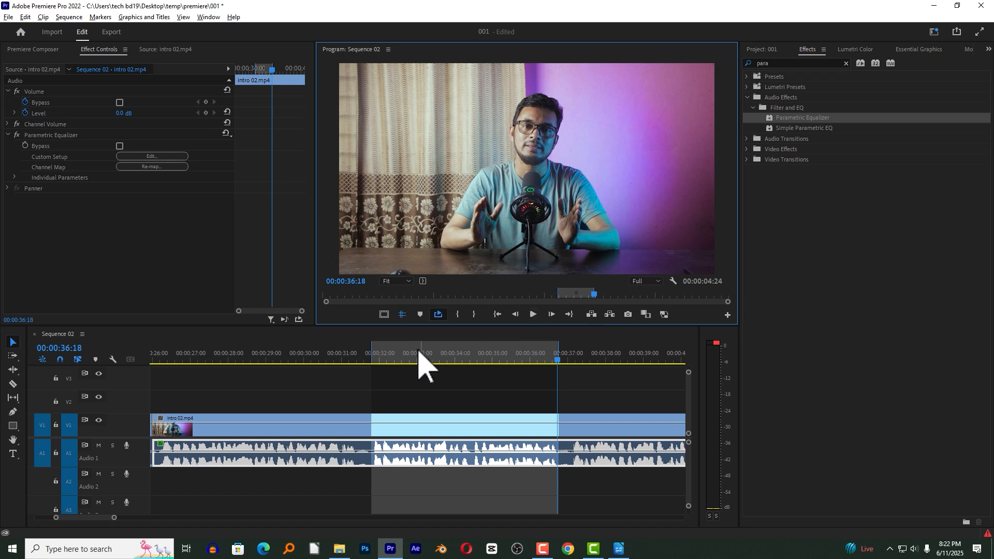
Turn on Loop Playback and use the Program Monitor's Button Editor to try adding the Loop Playback control to the transport controls.
click(438, 314)
click(727, 314)
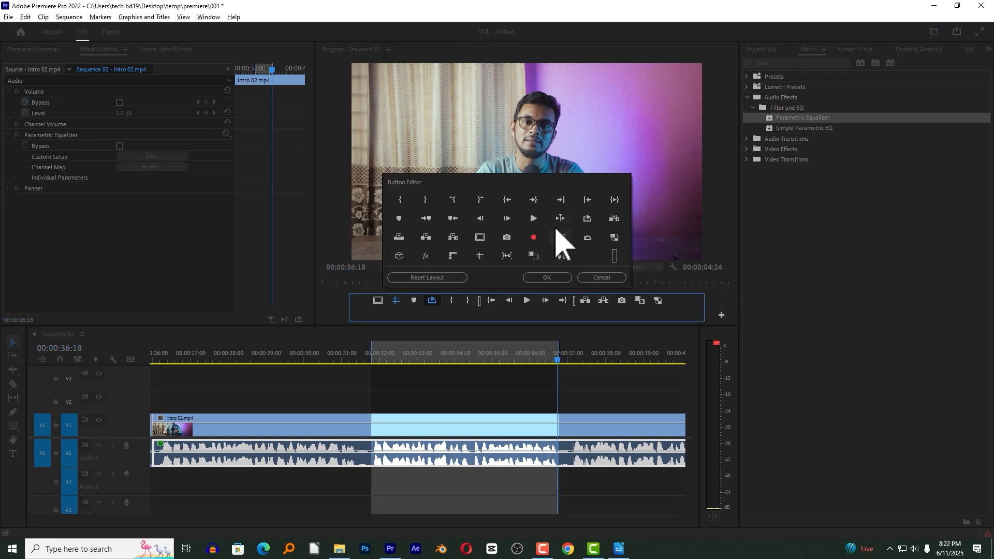
drag(586, 226, 417, 315)
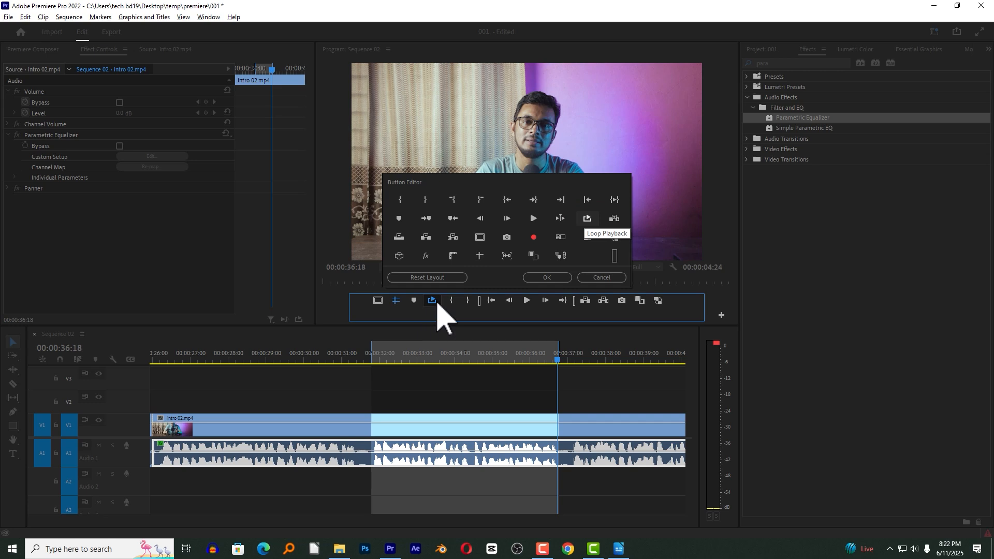
click(544, 278)
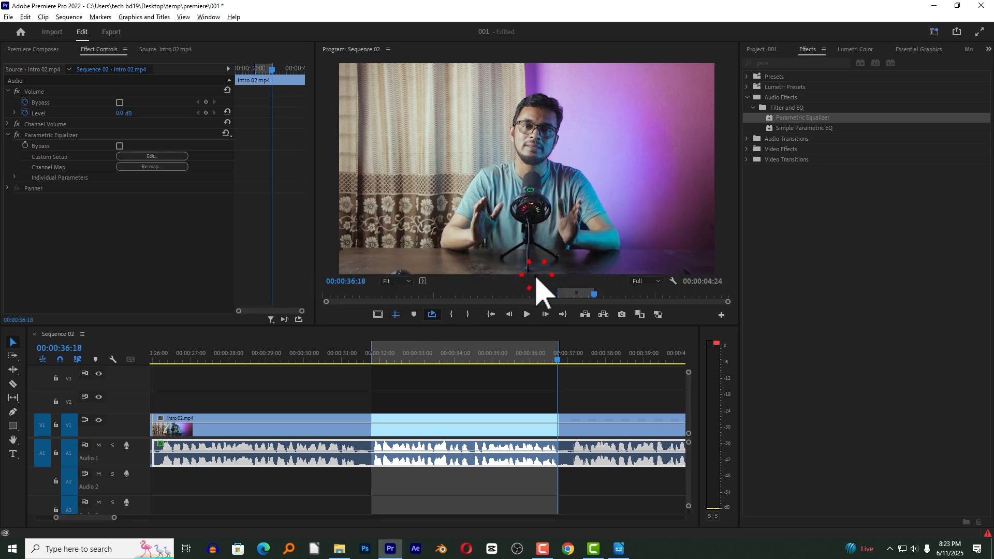
Play the marked range on a loop from 00:00:32:23 and open the Parametric Equalizer's custom setup.
click(414, 355)
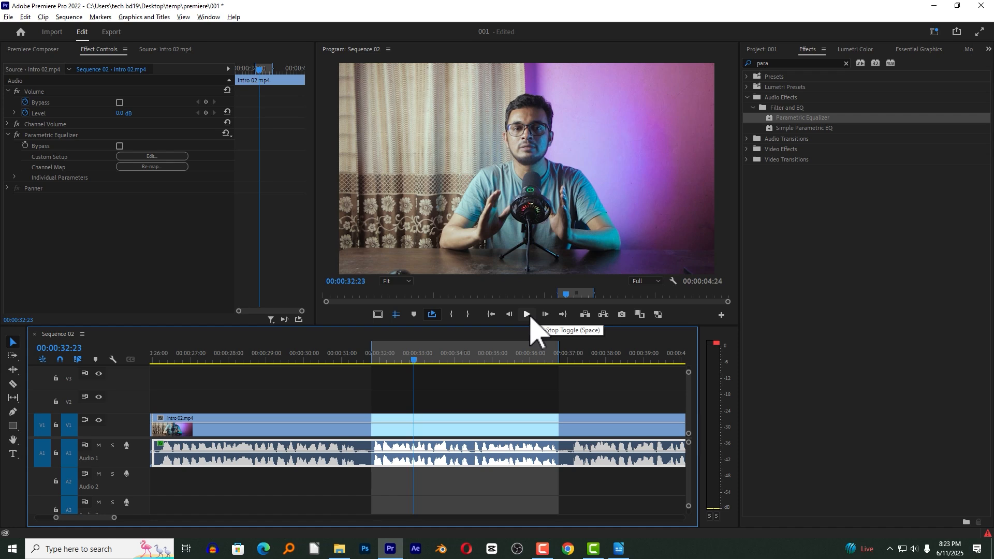
click(528, 316)
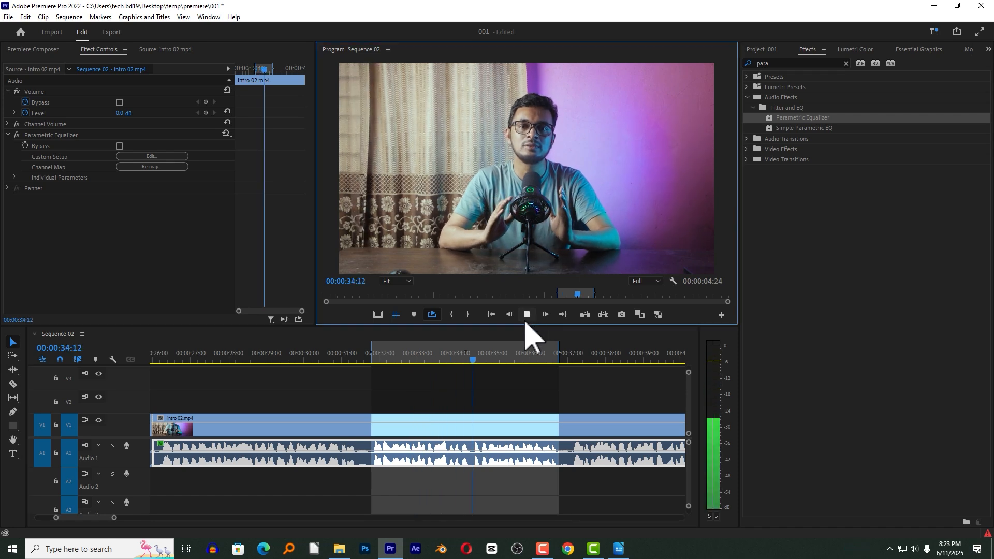
click(173, 160)
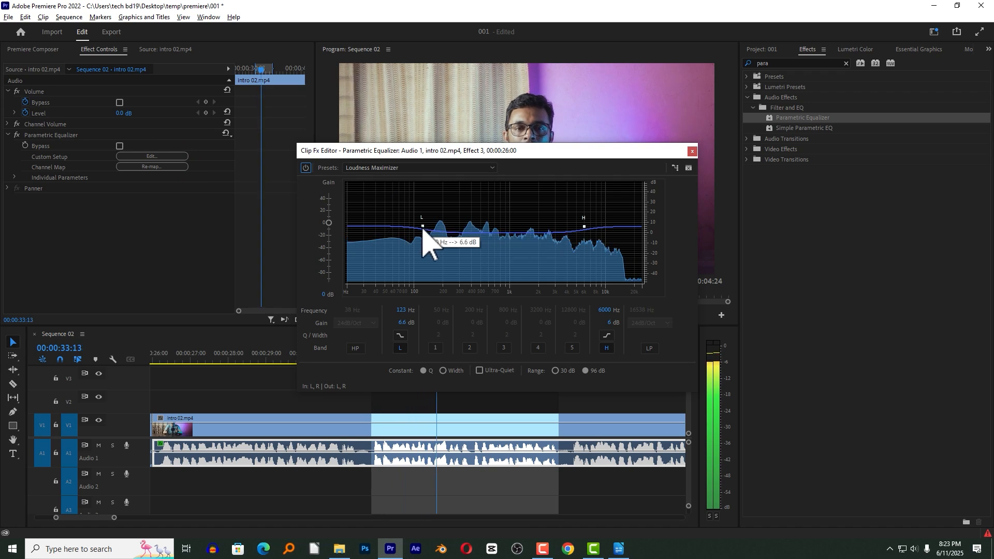
click(419, 168)
click(417, 167)
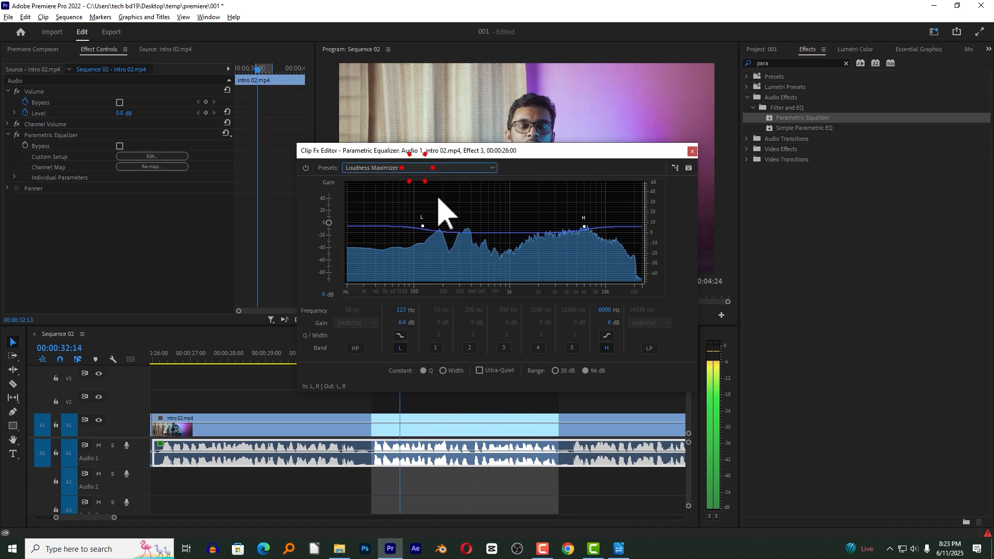
Adjust the low shelf to about 134 Hz and 12.1 dB and the high shelf to about 6186 Hz and 6.1 dB, then close the editor.
drag(423, 226, 428, 218)
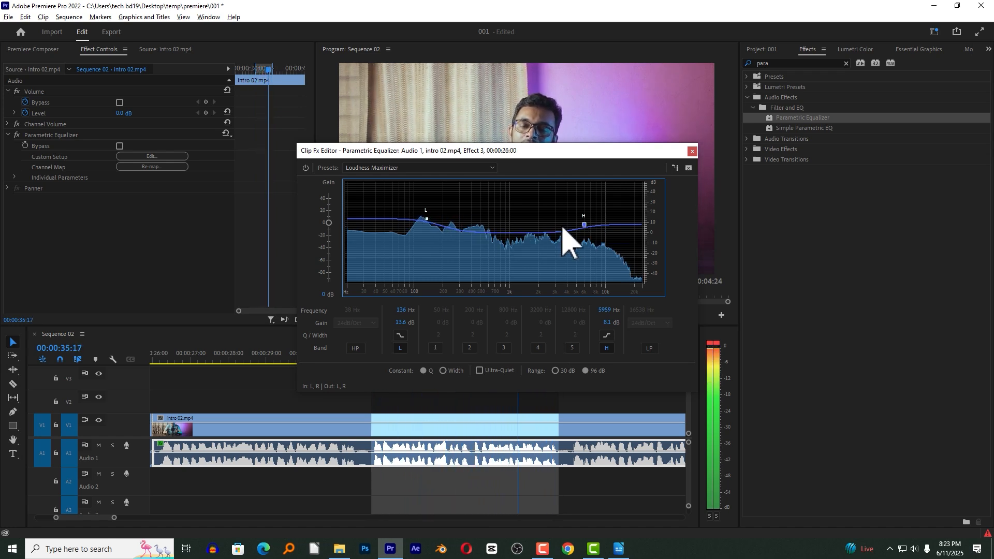
drag(428, 220, 428, 222)
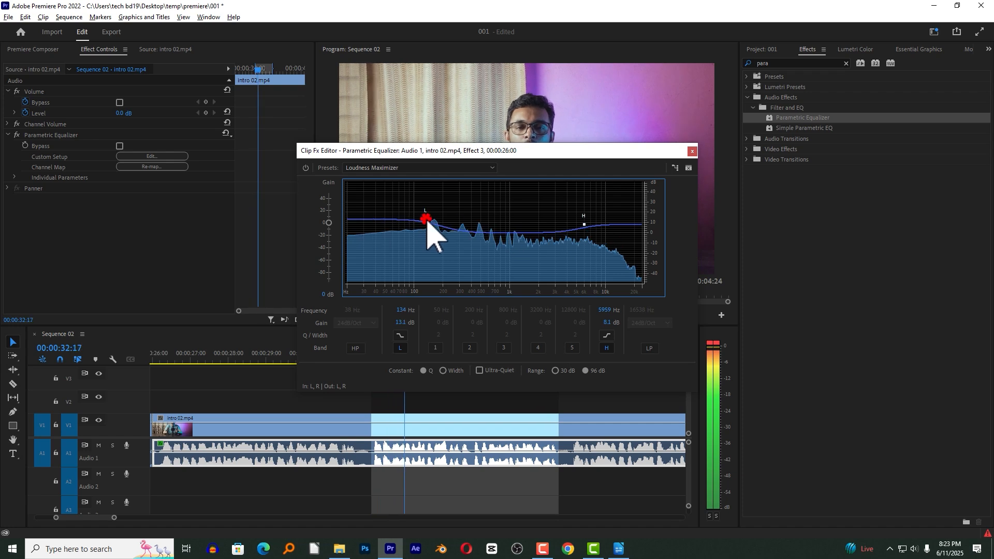
drag(591, 228, 596, 231)
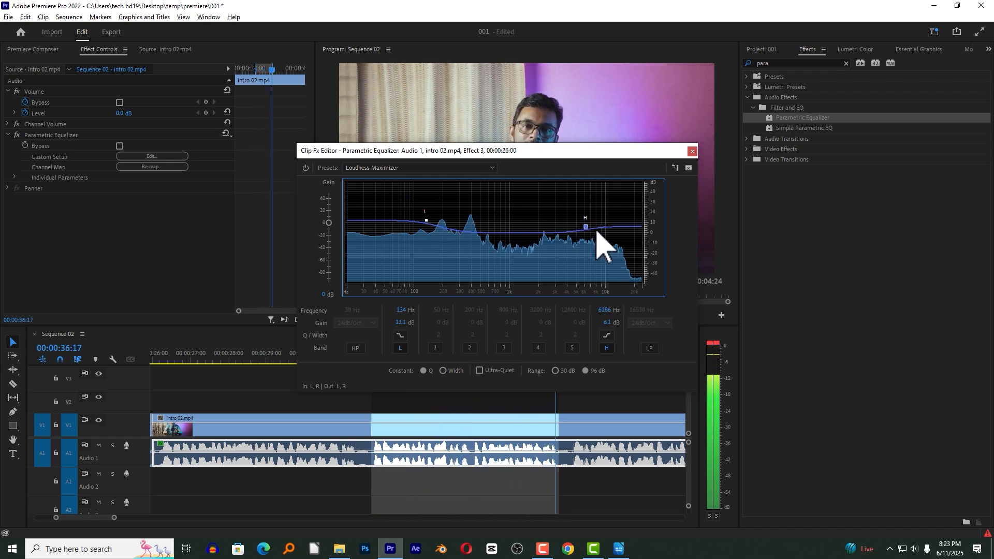
click(692, 151)
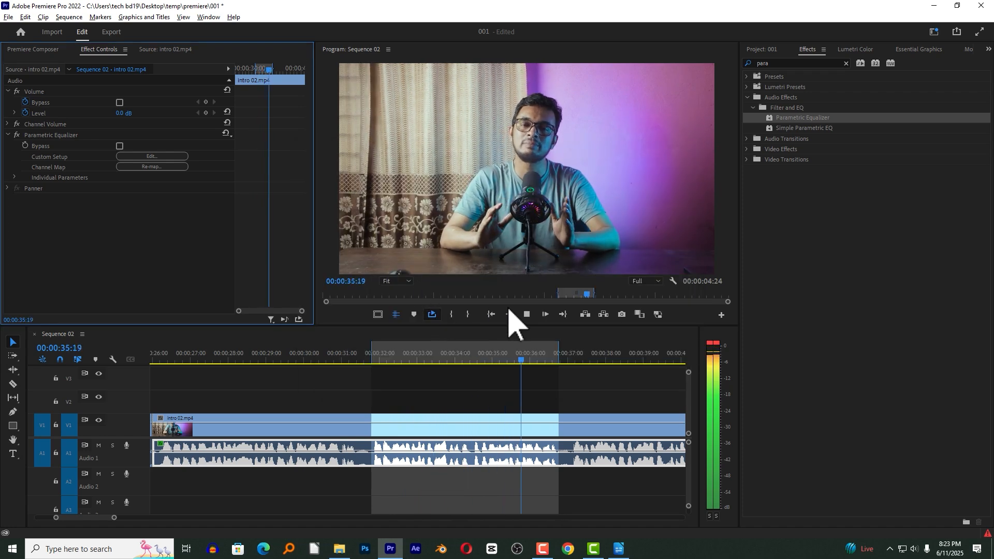
Turn off Loop Playback and remove the Parametric Equalizer effect from the selected audio segment.
click(434, 313)
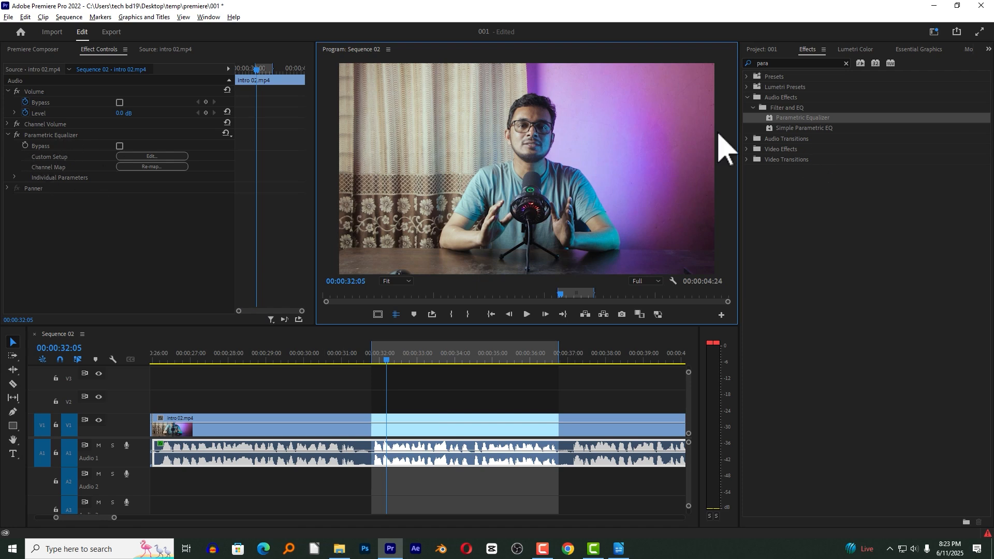
click(71, 134)
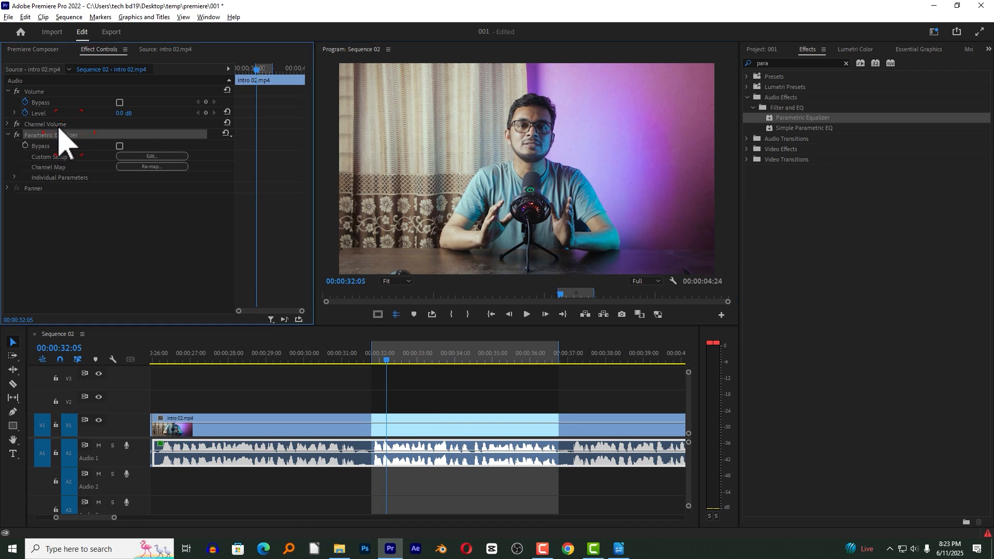
key(Delete)
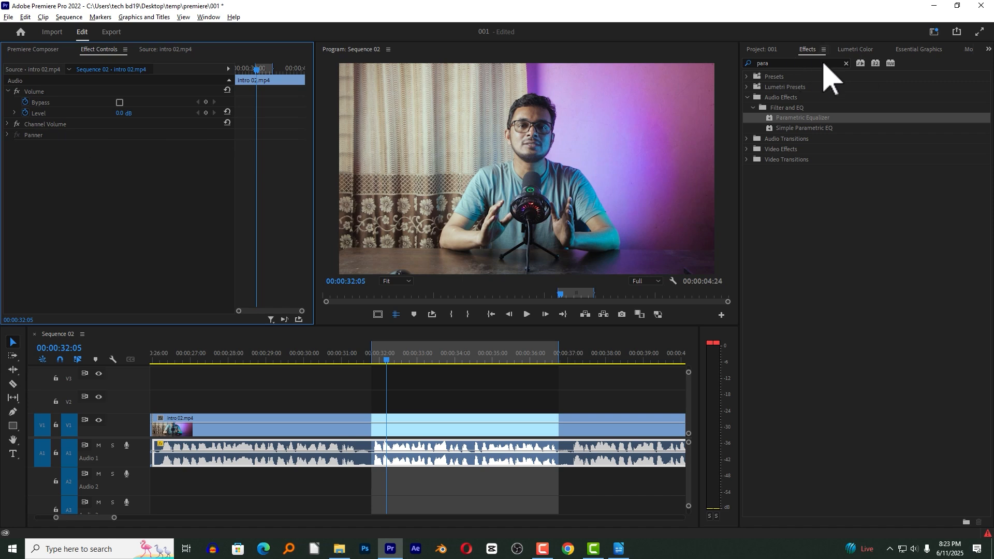
Search the effects for "bass" and apply the Bass effect to the selected track A1 audio segment.
click(846, 64)
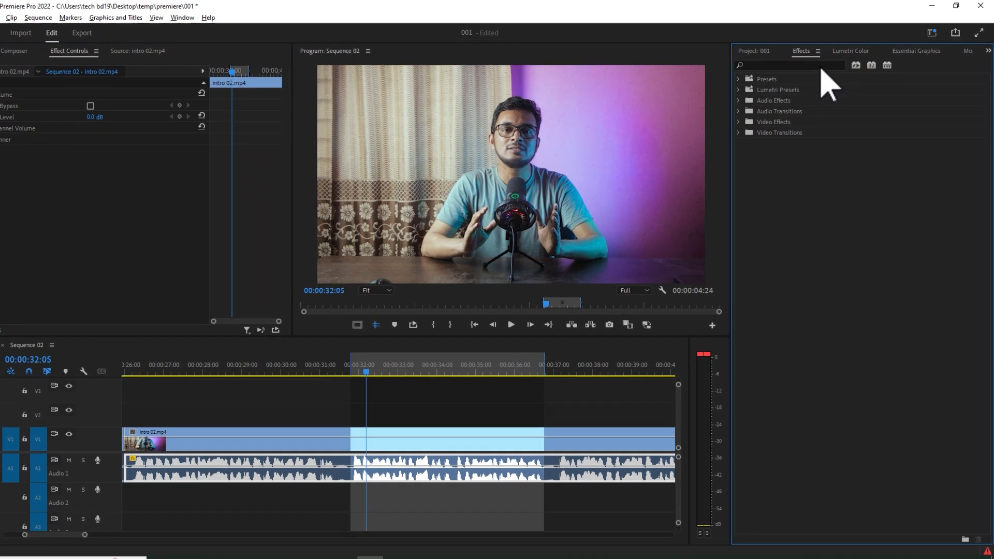
click(821, 65)
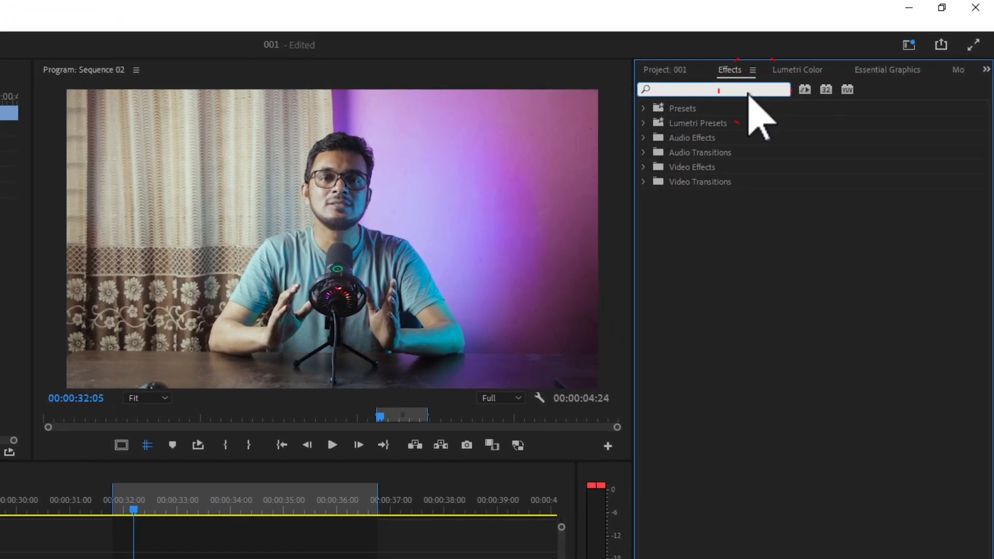
text(bass)
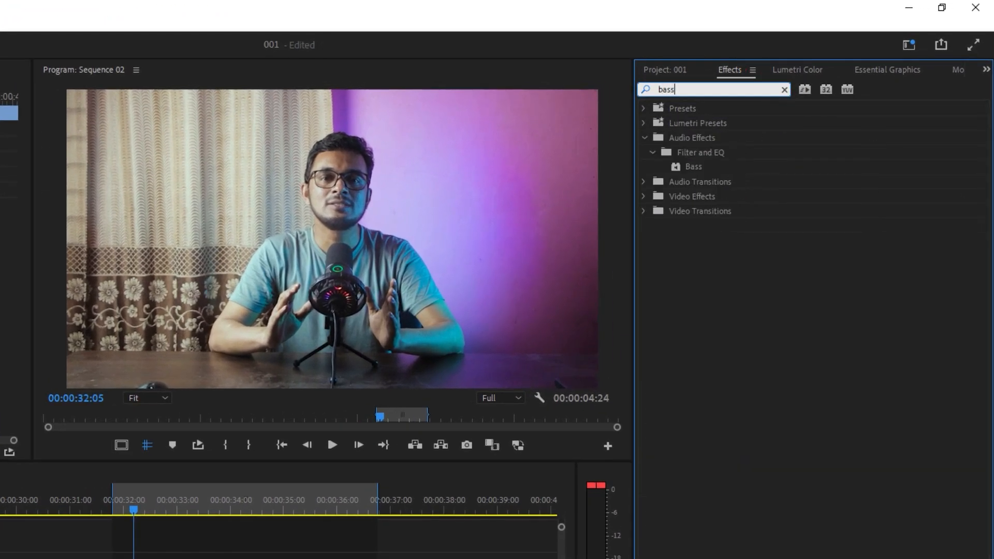
click(705, 166)
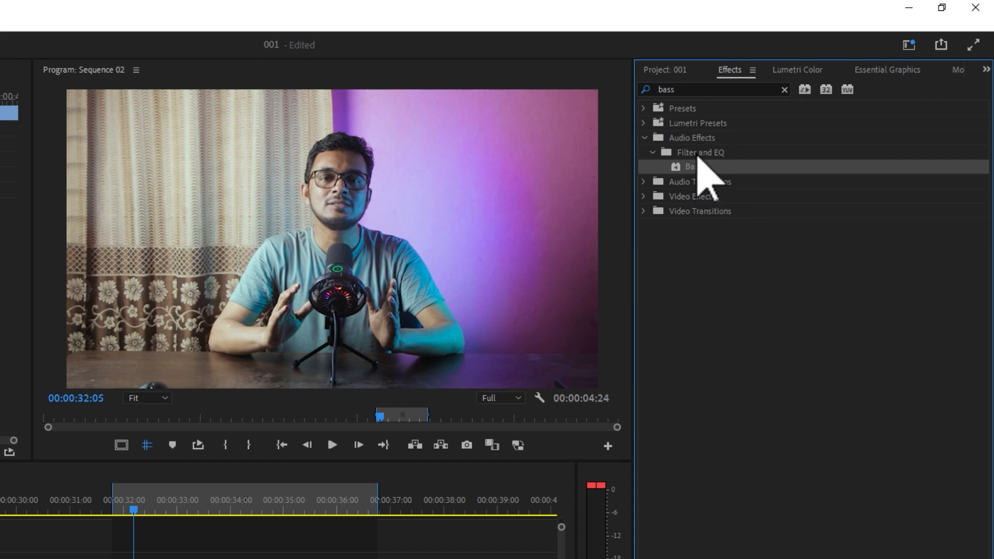
drag(689, 168, 465, 475)
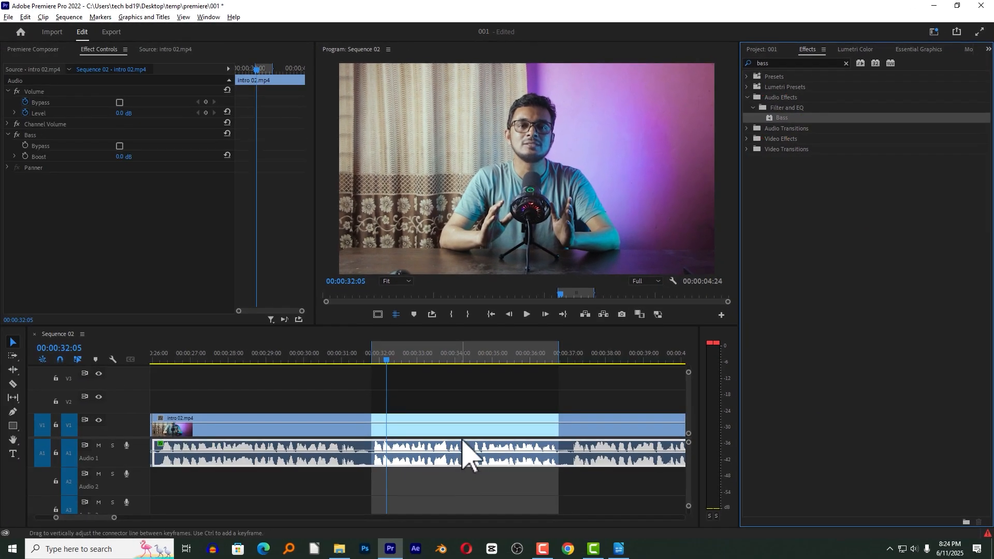
Search the effects for "tre" and apply the Treble effect to the same track A1 audio segment.
click(845, 63)
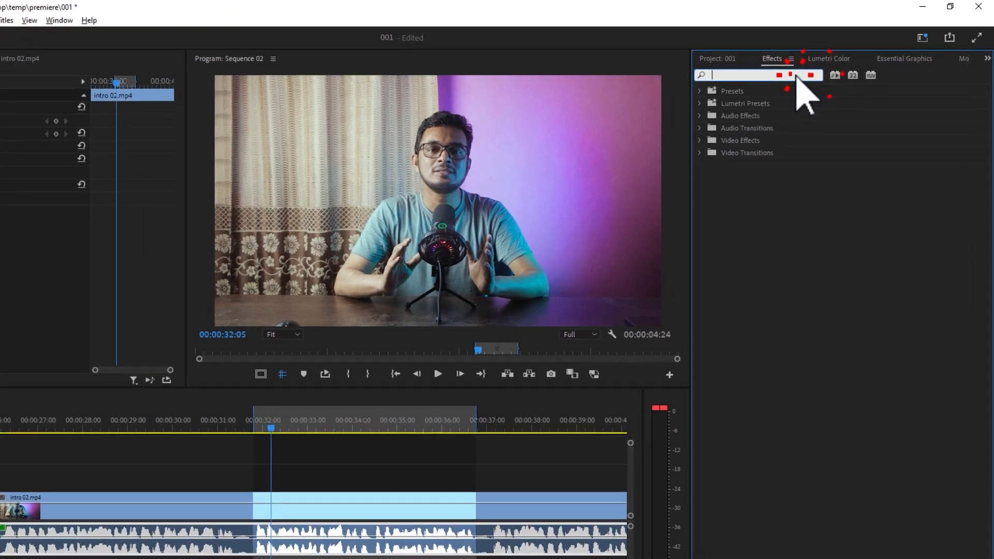
text(tre)
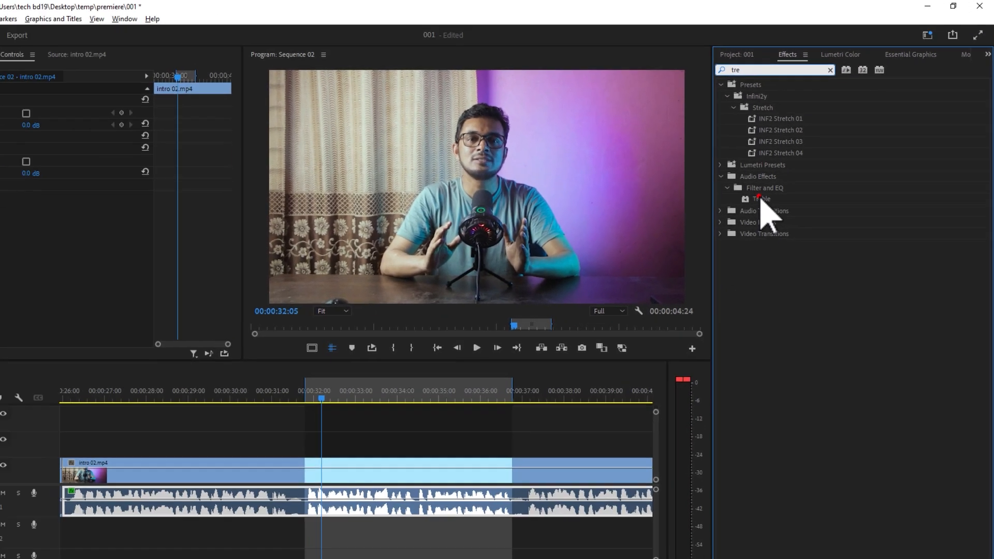
drag(657, 286, 439, 444)
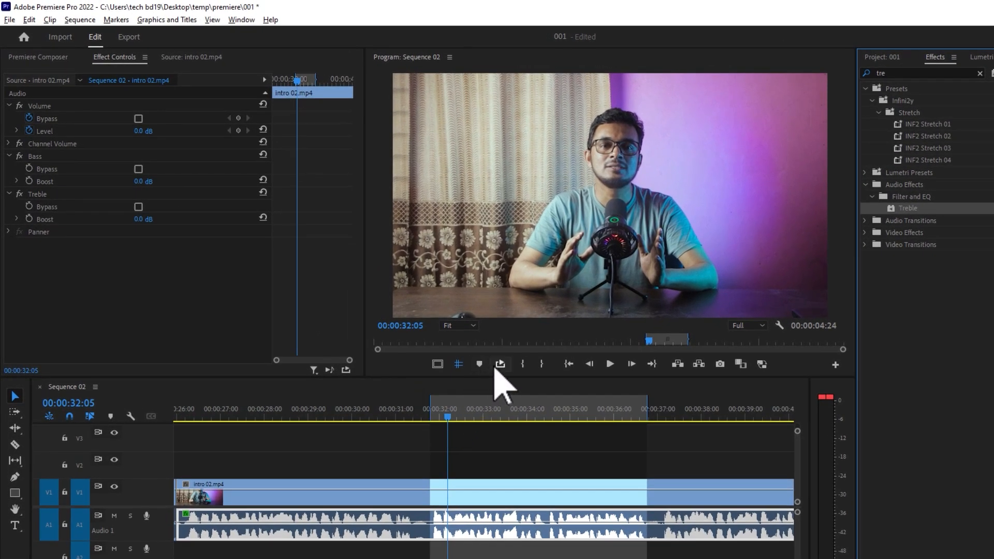
Start looped playback of the marked range and set the Bass effect's Boost to 5 dB.
click(500, 363)
click(609, 364)
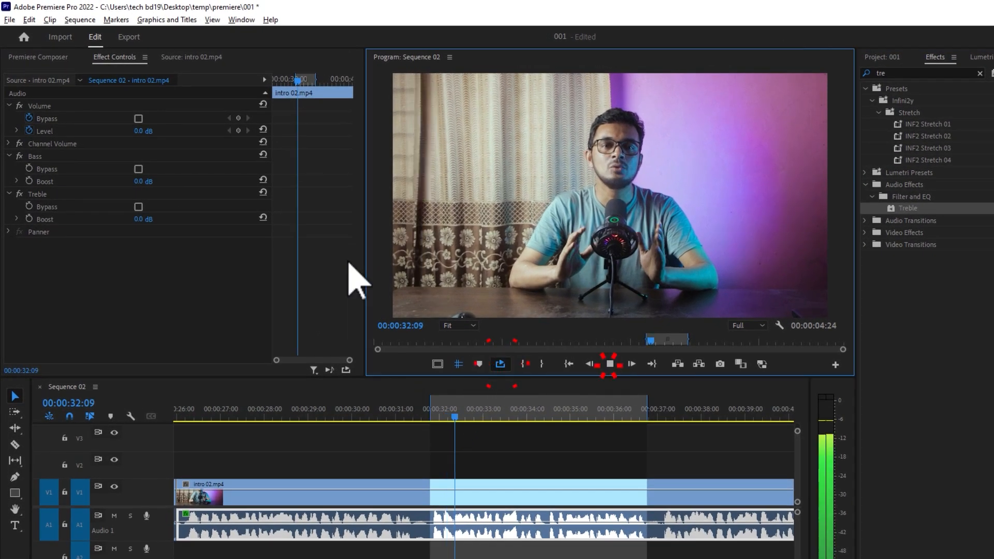
click(145, 182)
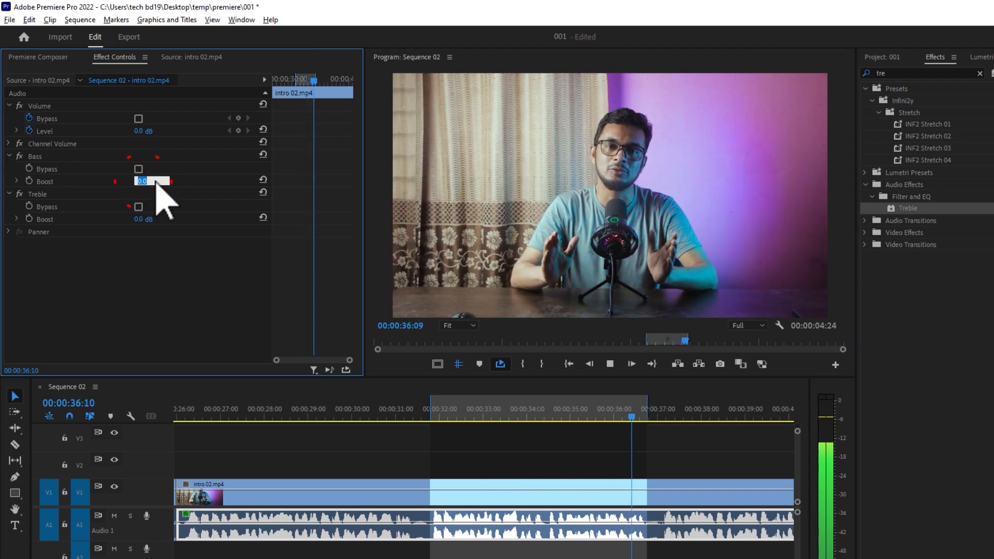
click(174, 170)
click(147, 180)
drag(147, 179, 168, 179)
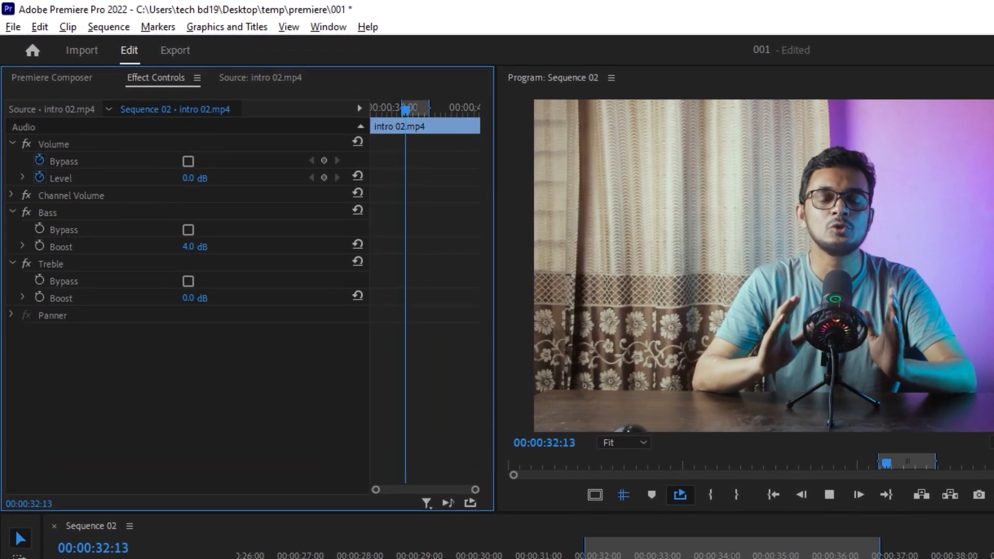
click(199, 191)
drag(199, 249, 202, 249)
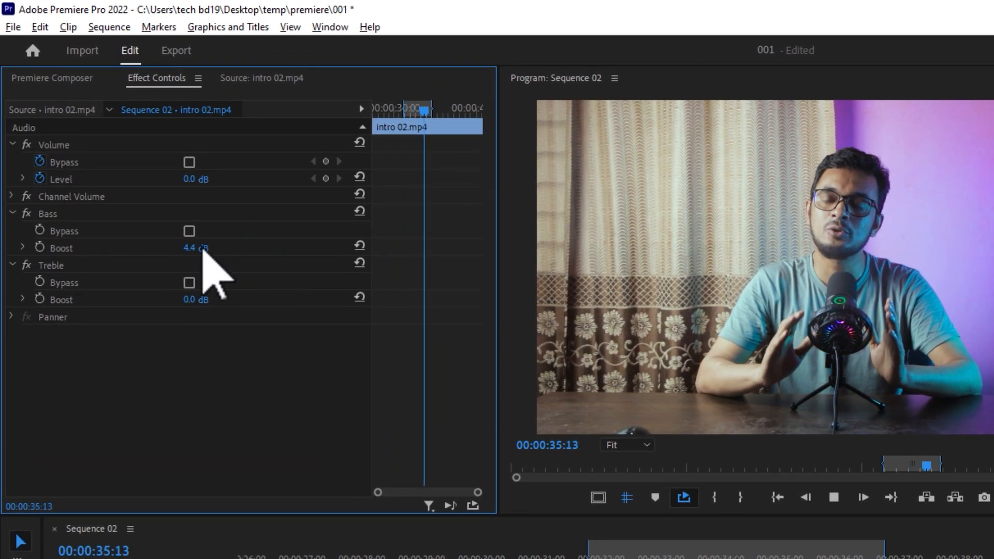
click(202, 248)
text(5)
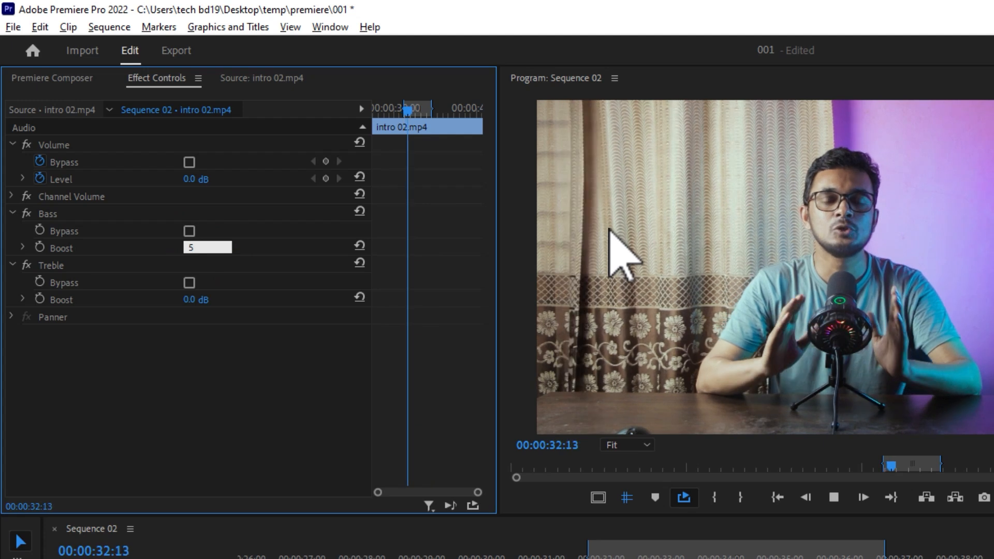
click(224, 354)
Set the Treble effect's Boost to 4 dB.
click(197, 300)
drag(196, 301, 229, 301)
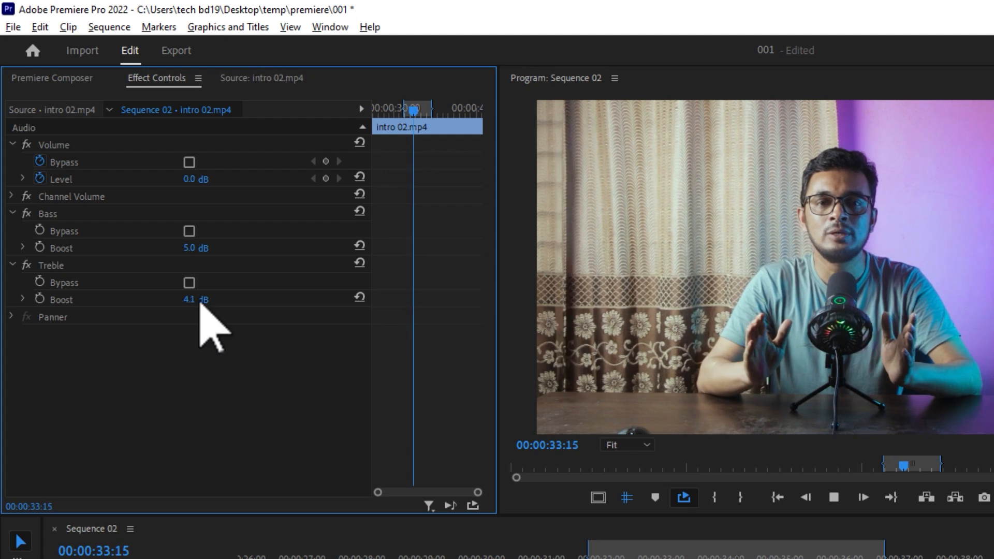
click(200, 302)
text(4)
key(Return)
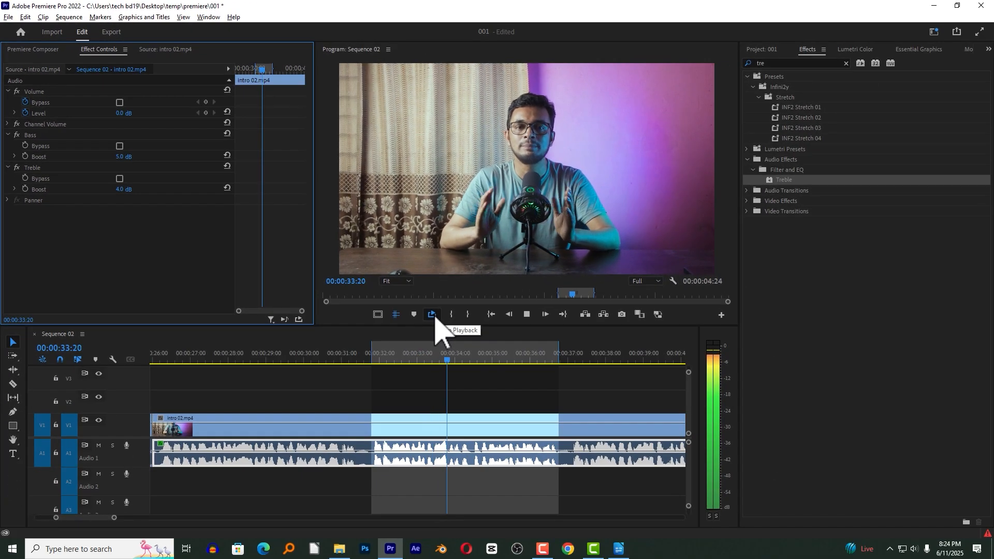
Turn off Loop Playback and play the sequence from about 00:00:32 to audition the boosted segment.
click(684, 497)
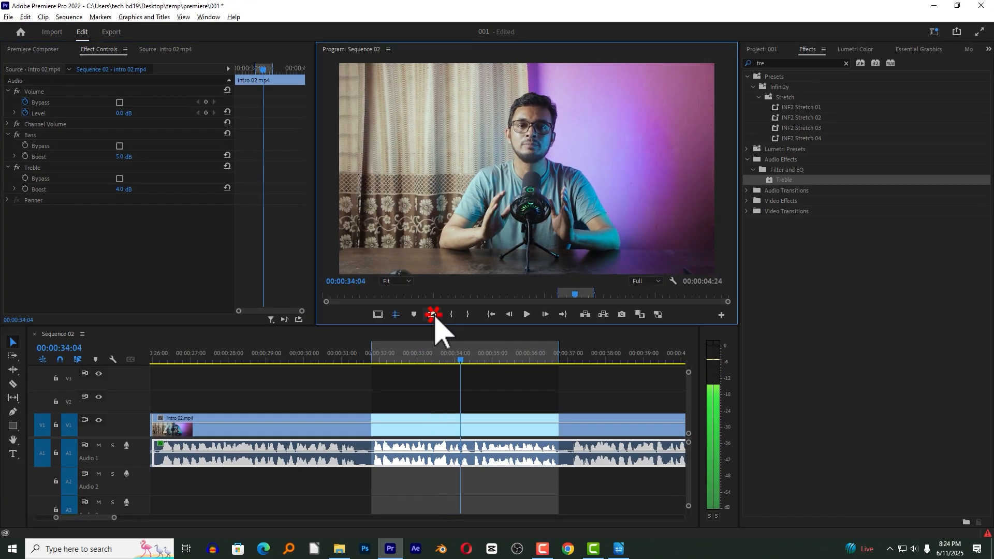
click(383, 354)
key(space)
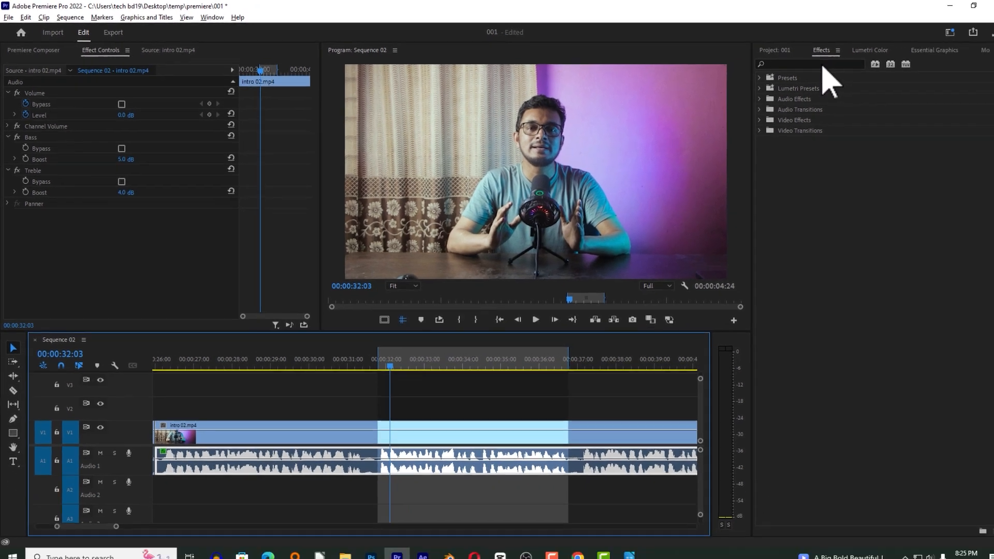
Search the effects for "mul" and apply the Multiband Compressor effect to the selected track A1 audio segment.
click(936, 69)
text(mul)
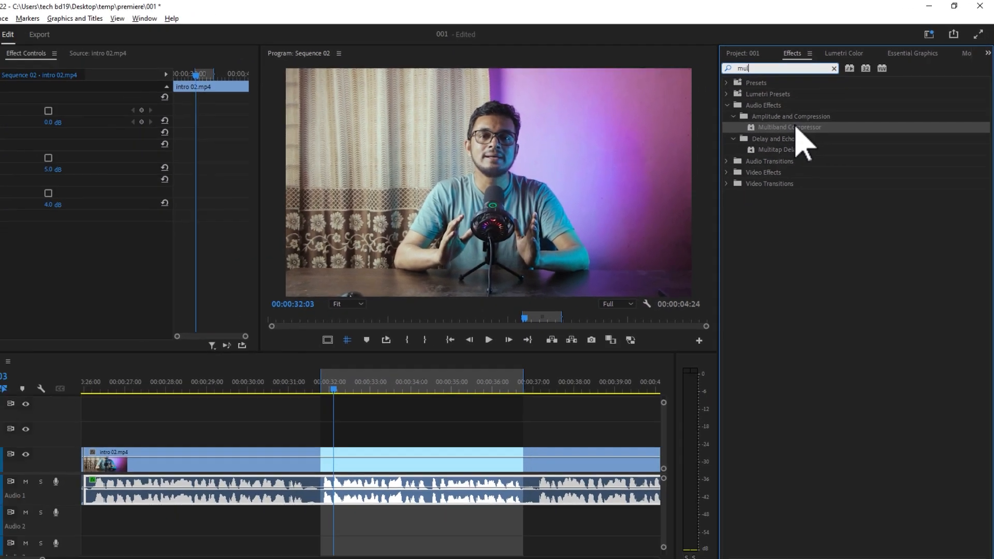
drag(725, 185, 157, 558)
drag(463, 379, 438, 455)
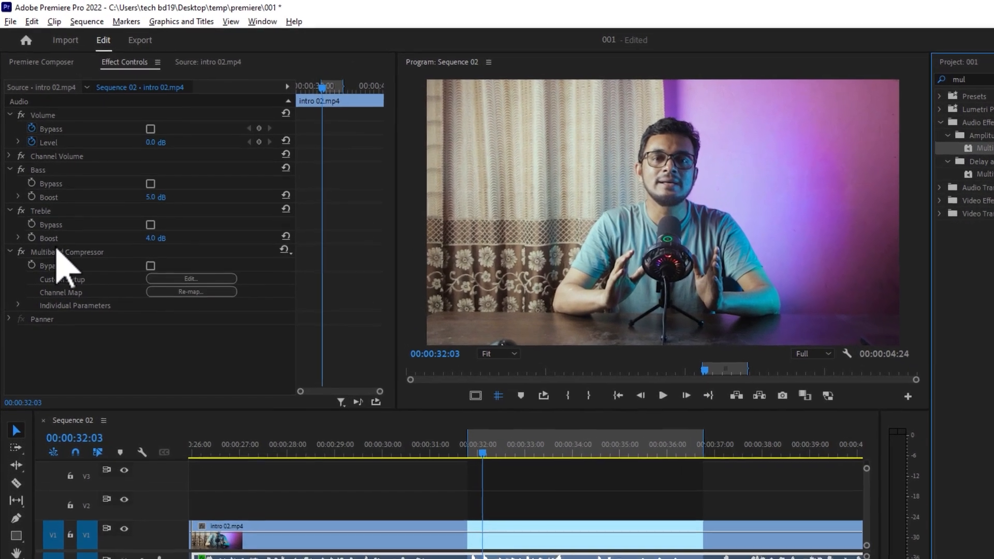
Start looped playback of the marked range and open the Multiband Compressor's custom setup editor.
click(54, 222)
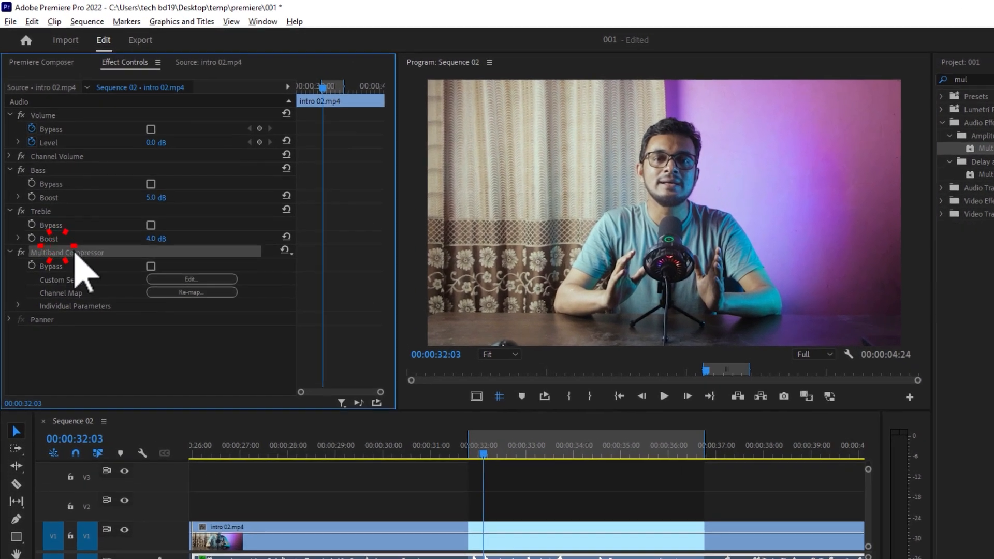
click(190, 280)
click(545, 396)
click(660, 396)
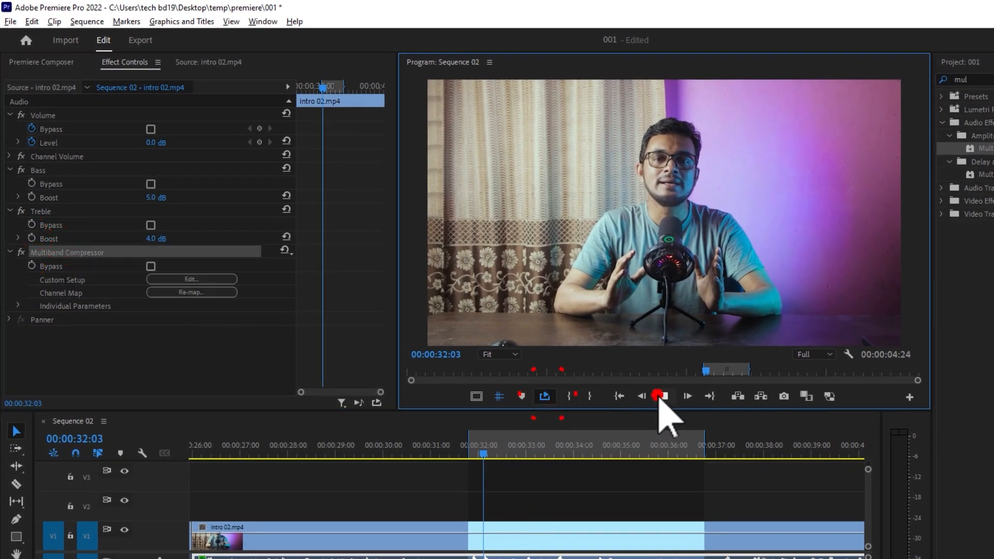
click(190, 279)
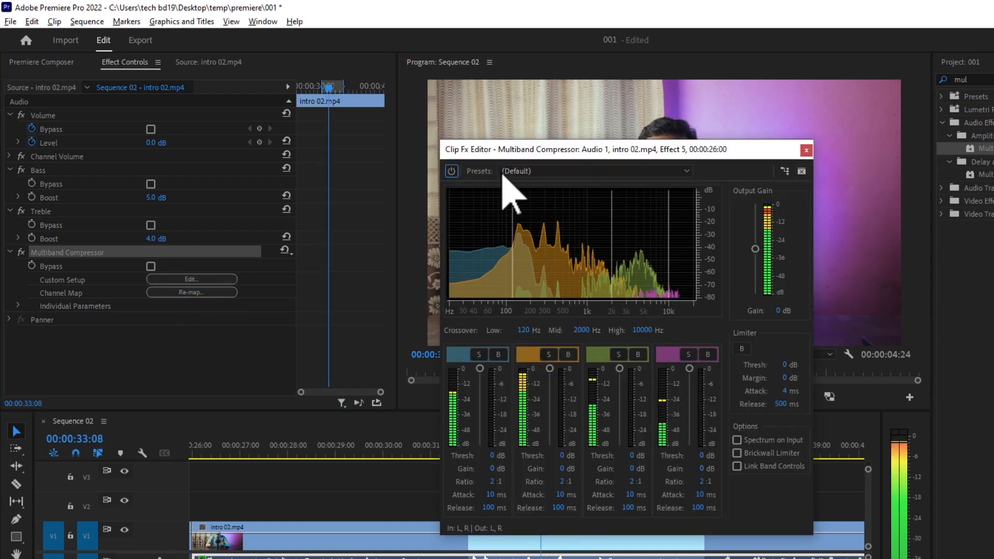
Load the Broadcast preset in the Multiband Compressor, set the output gain to -3 dB and close the editor.
click(535, 173)
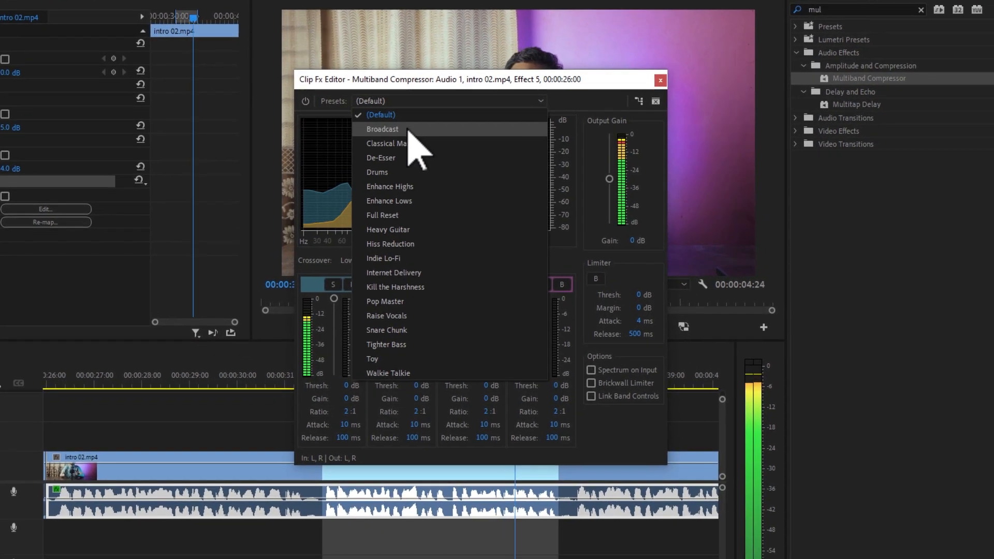
click(409, 129)
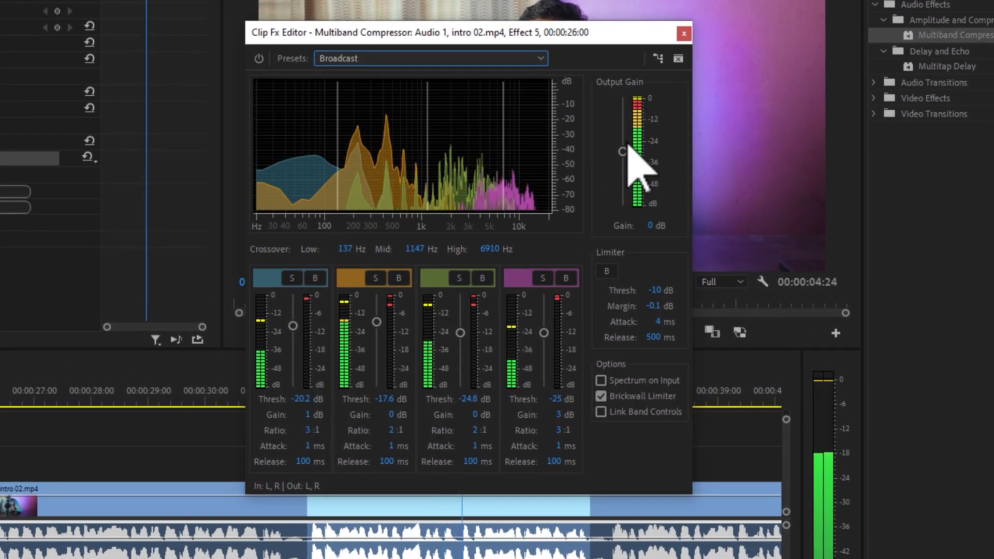
drag(628, 153, 630, 162)
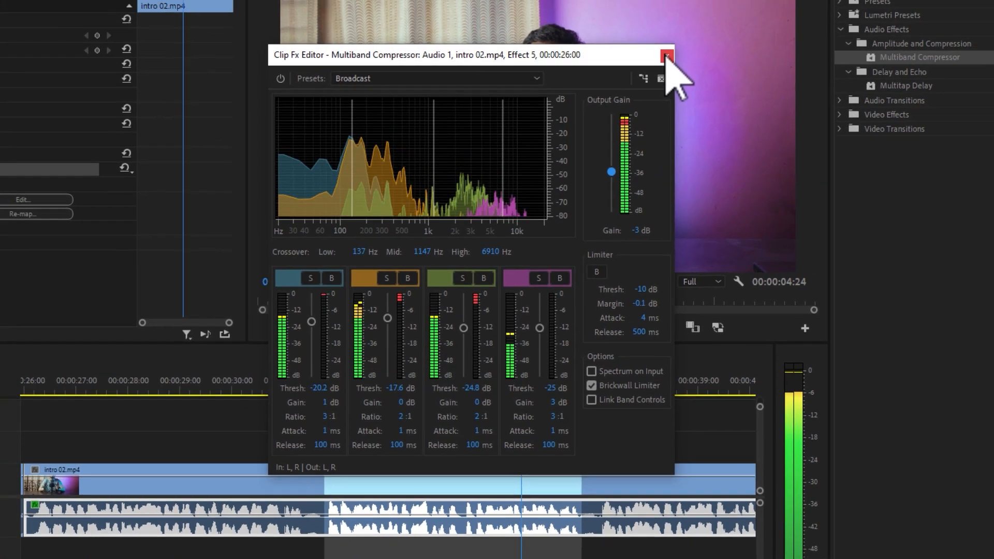
click(684, 33)
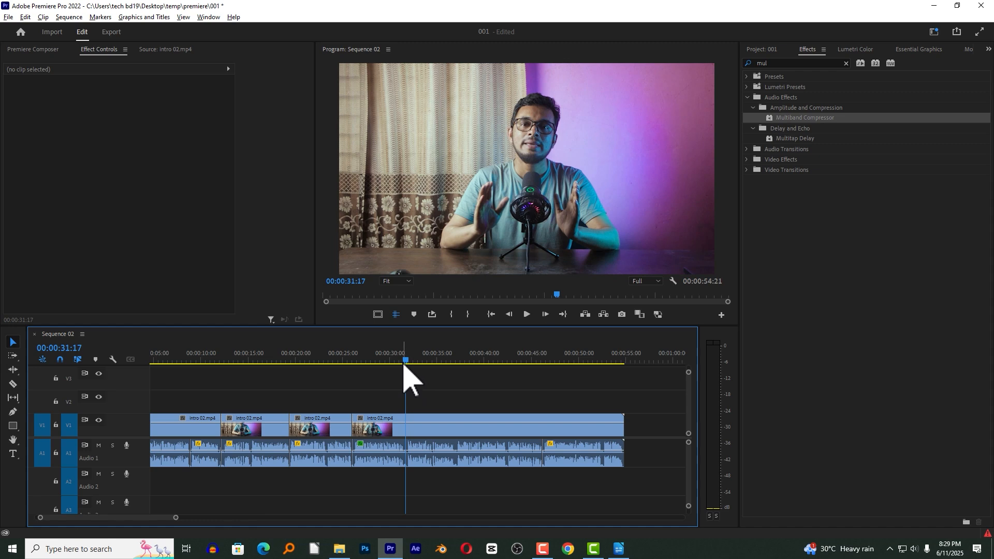
Compare the unprocessed track A1 segment before 00:00:26 with the processed segment following it, checking their applied effects.
click(333, 357)
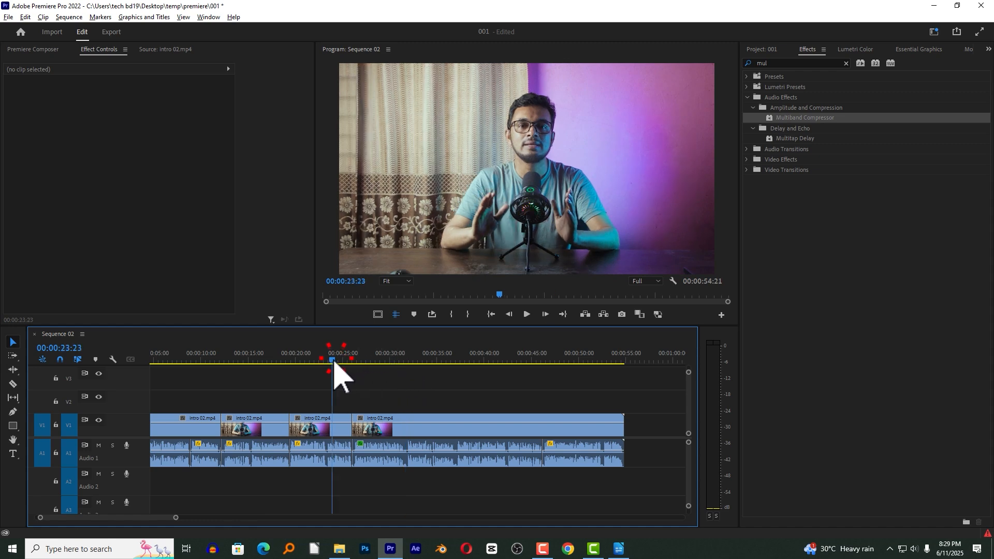
click(339, 450)
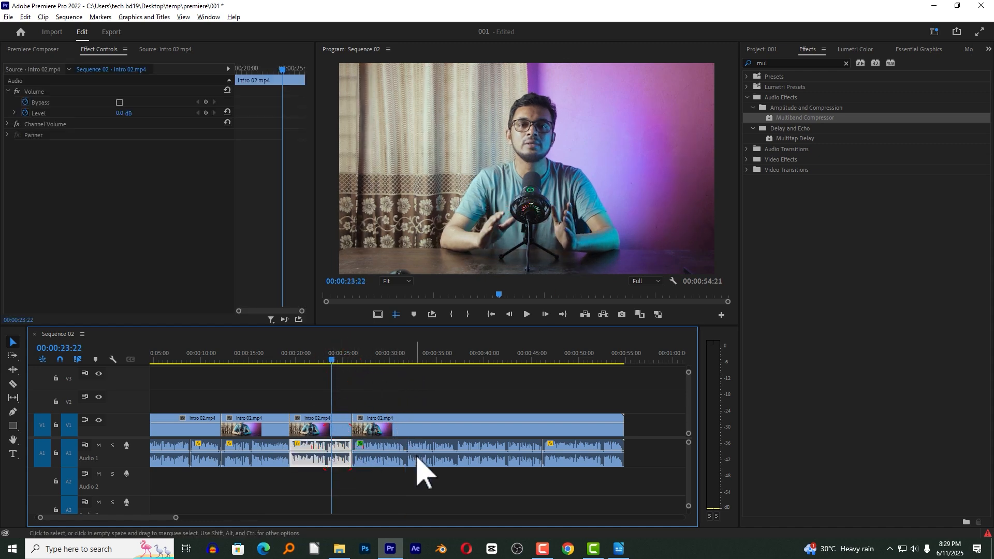
click(392, 448)
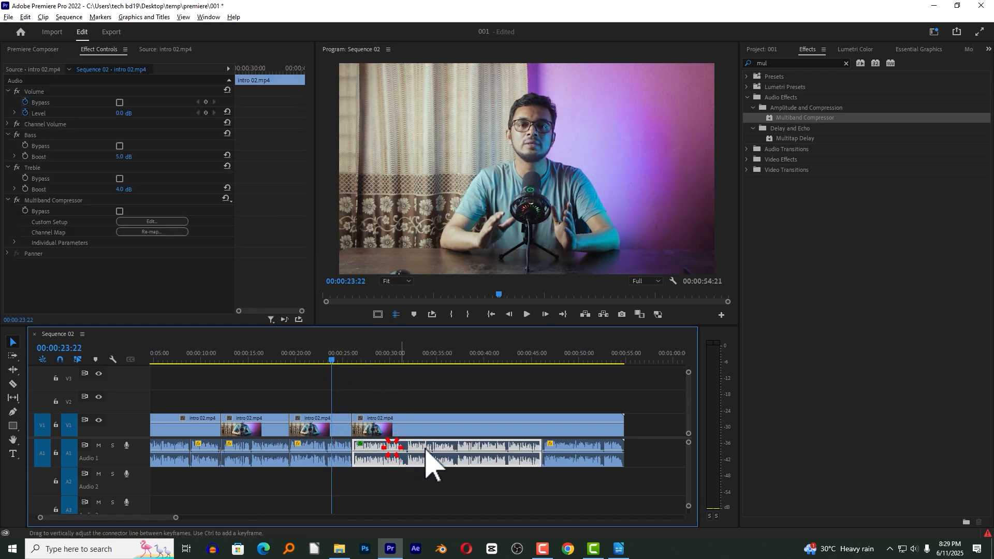
click(305, 360)
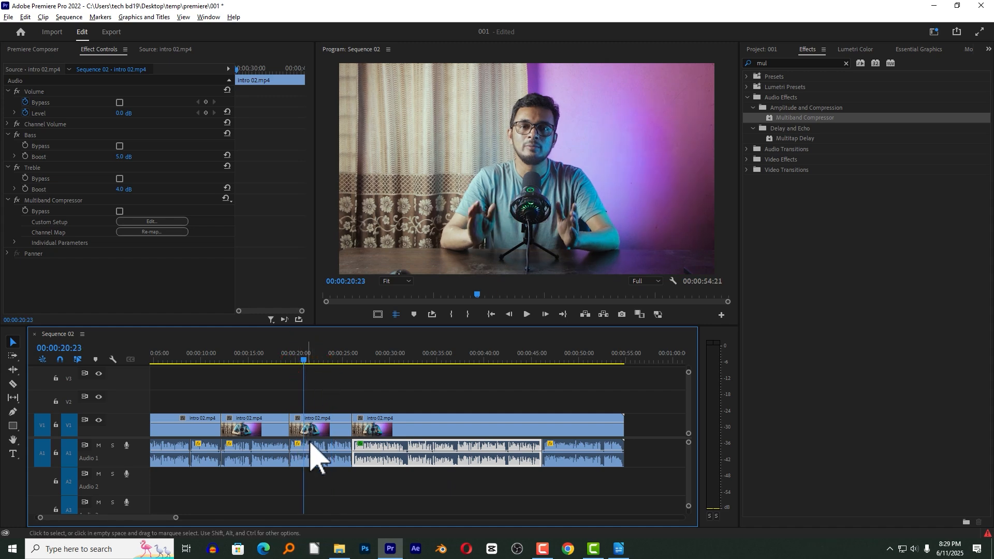
click(313, 450)
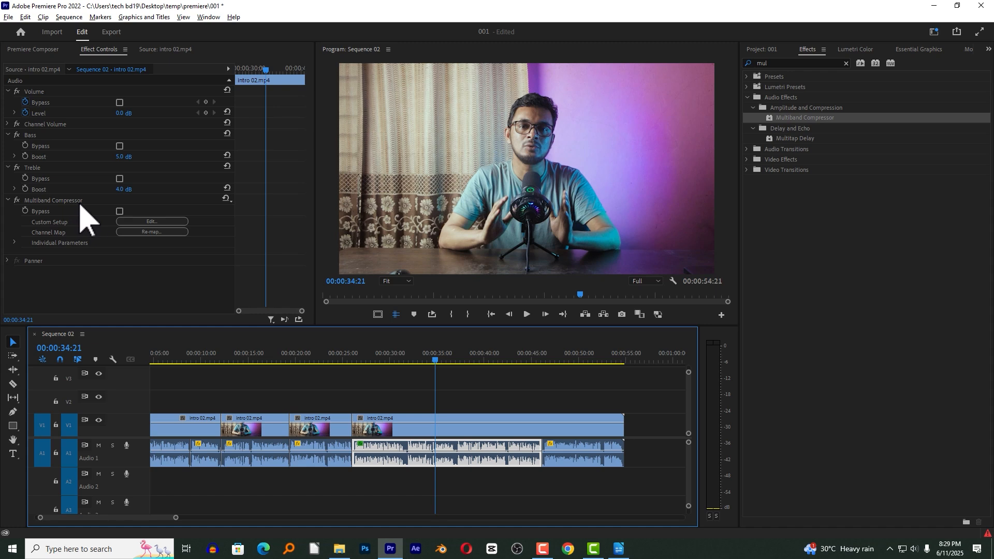
Review the processed segment's Multiband Compressor setup, keeping the Broadcast preset, and close the editor.
click(150, 222)
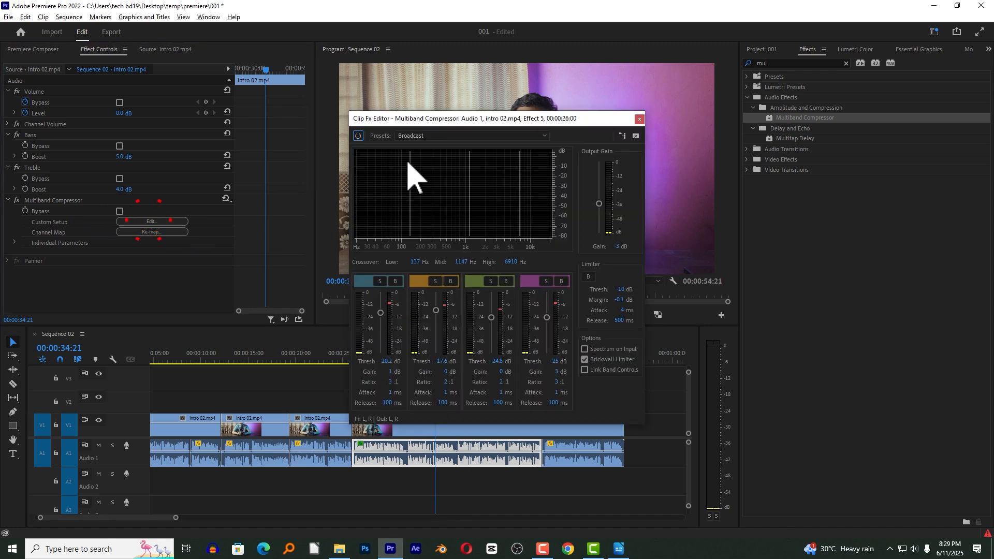
click(445, 136)
click(436, 161)
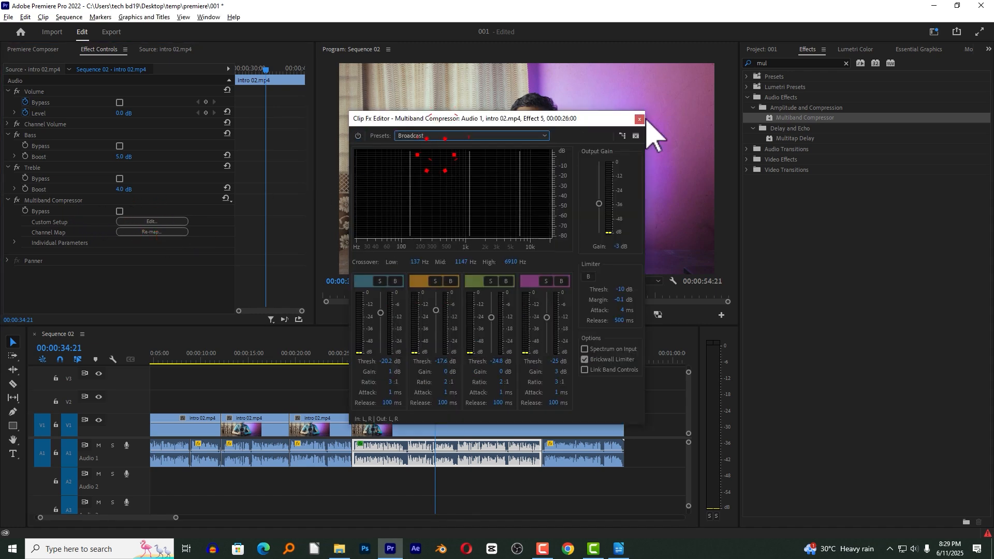
click(640, 119)
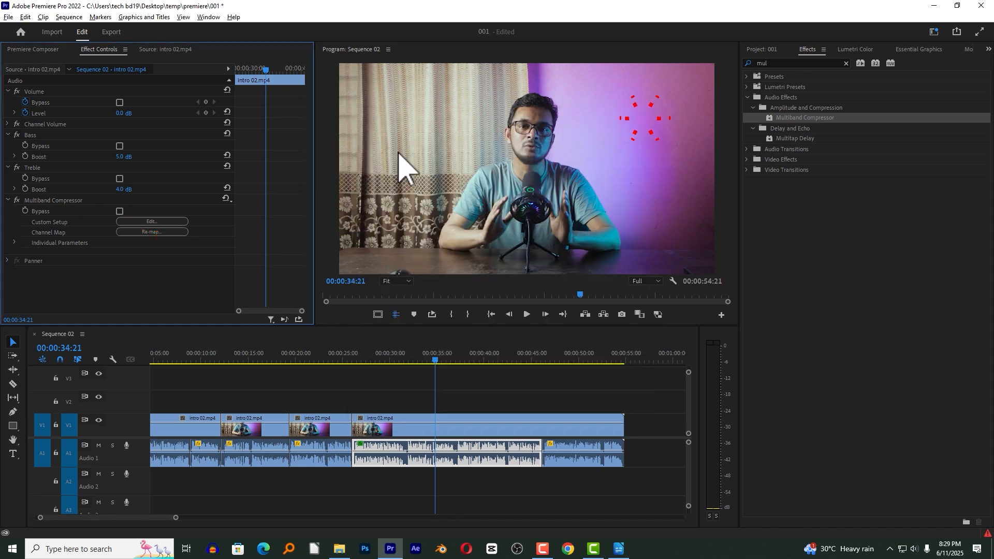
Copy the processed track A1 audio segment that carries the Bass, Treble and Multiband Compressor effects.
click(454, 443)
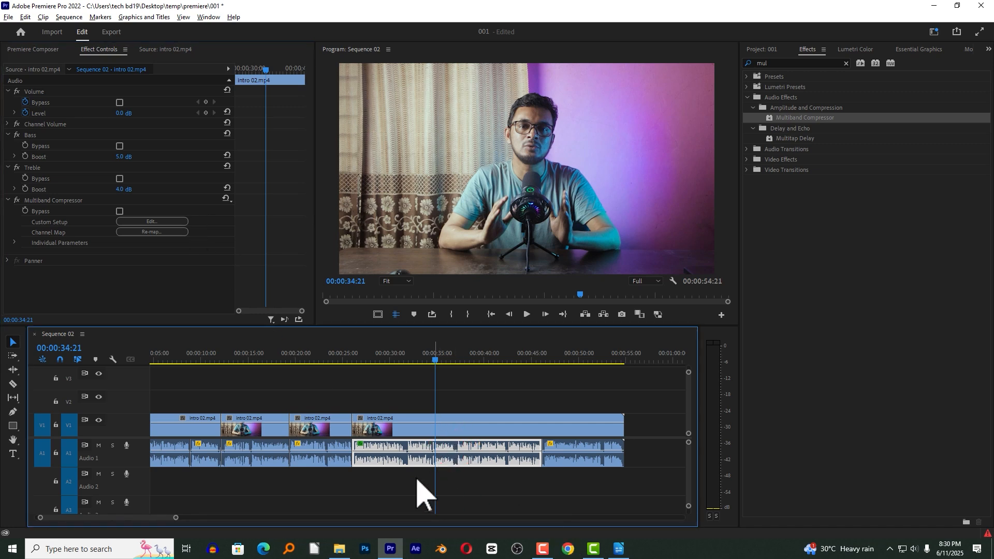
drag(326, 472, 154, 463)
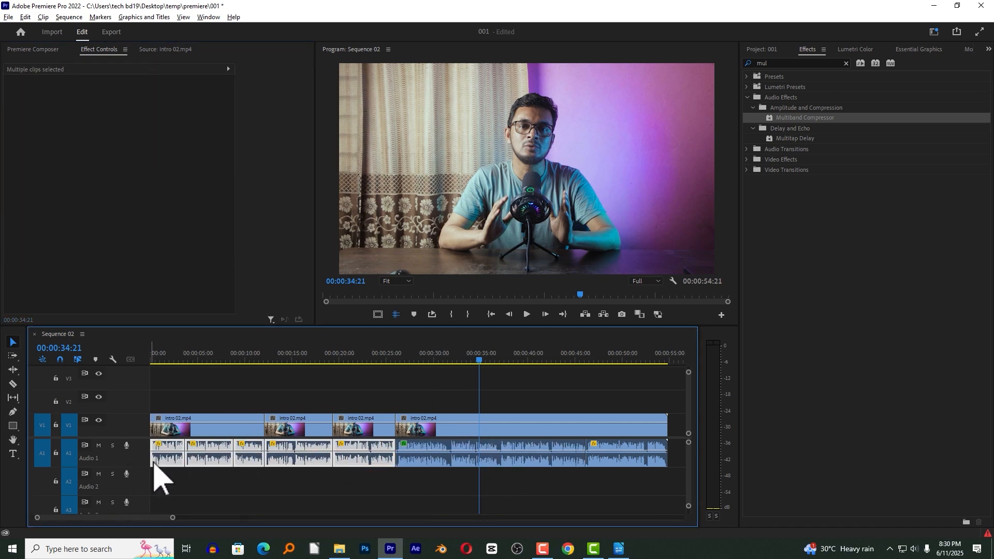
click(460, 455)
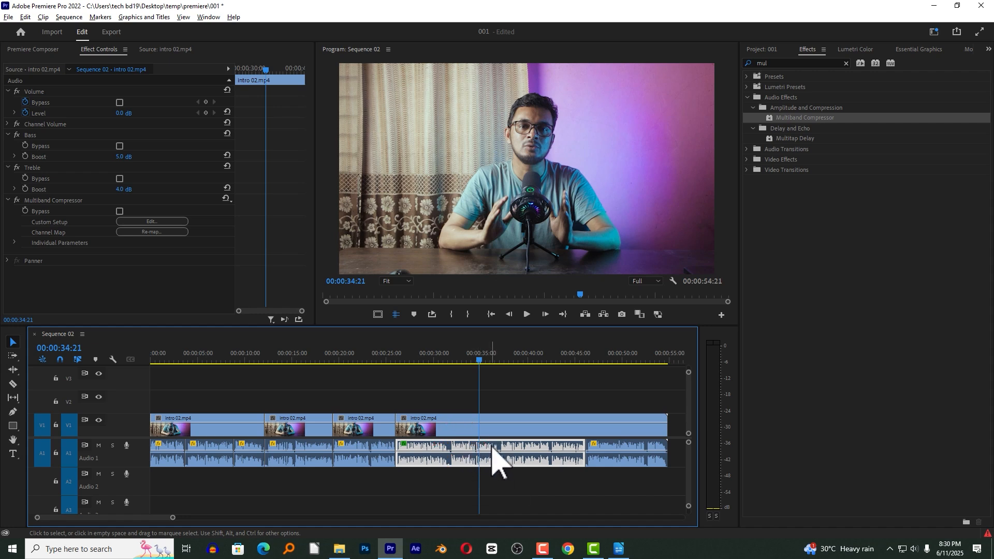
key(ctrl+c)
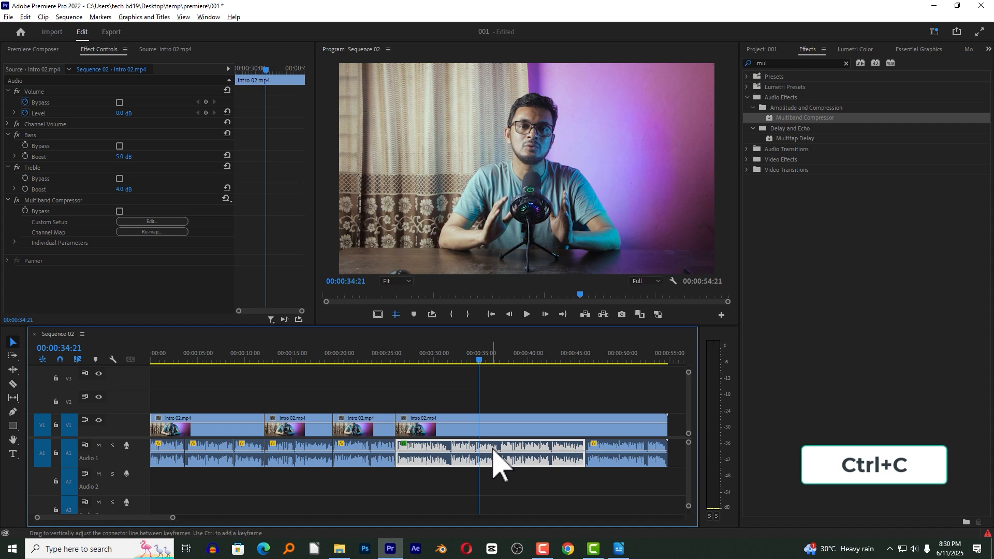
Paste the copied audio attributes, including Multiband Compressor, Treble and Bass, onto all other A1 segments and move the playhead to about 00:00:18.
click(609, 450)
drag(377, 476, 108, 458)
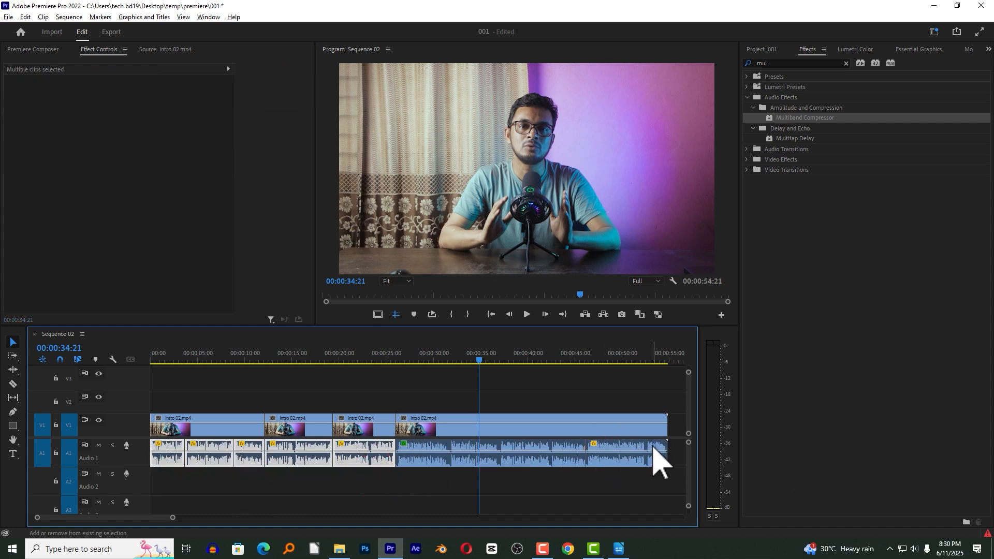
shift+click(652, 445)
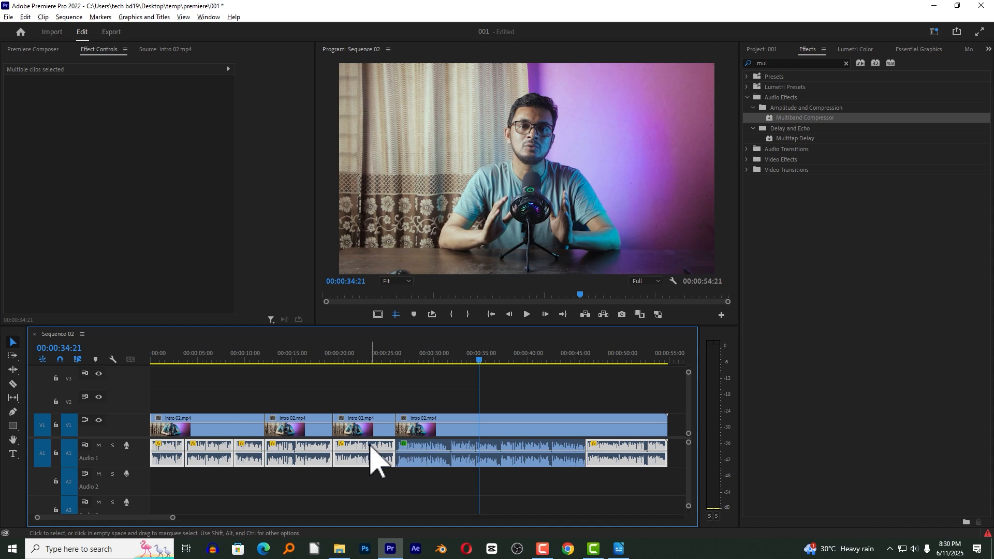
right_click(372, 450)
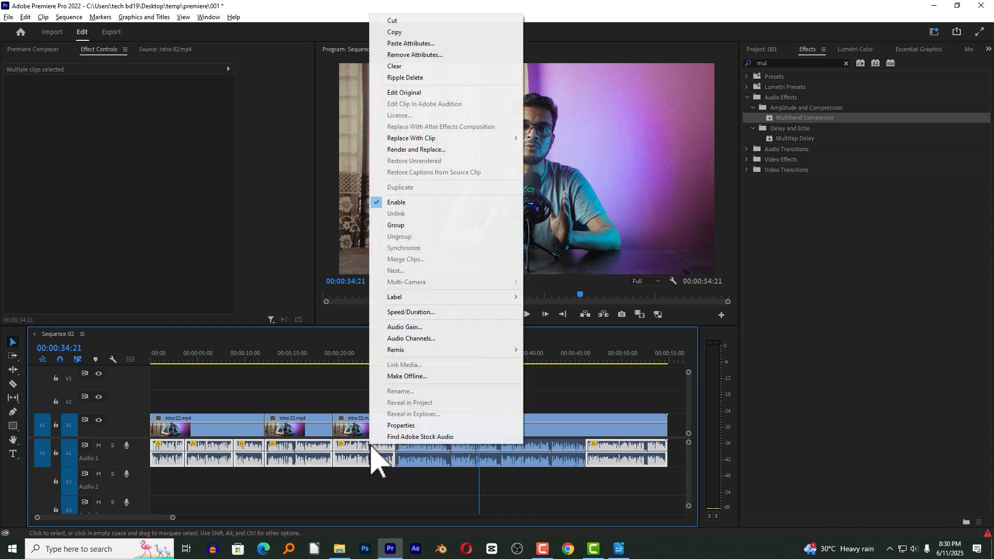
click(394, 43)
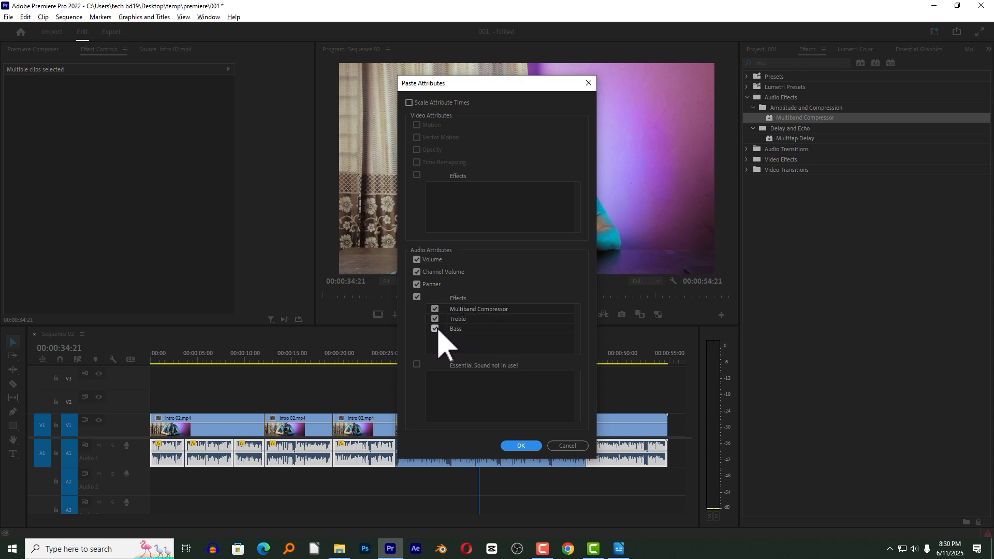
click(523, 447)
click(342, 364)
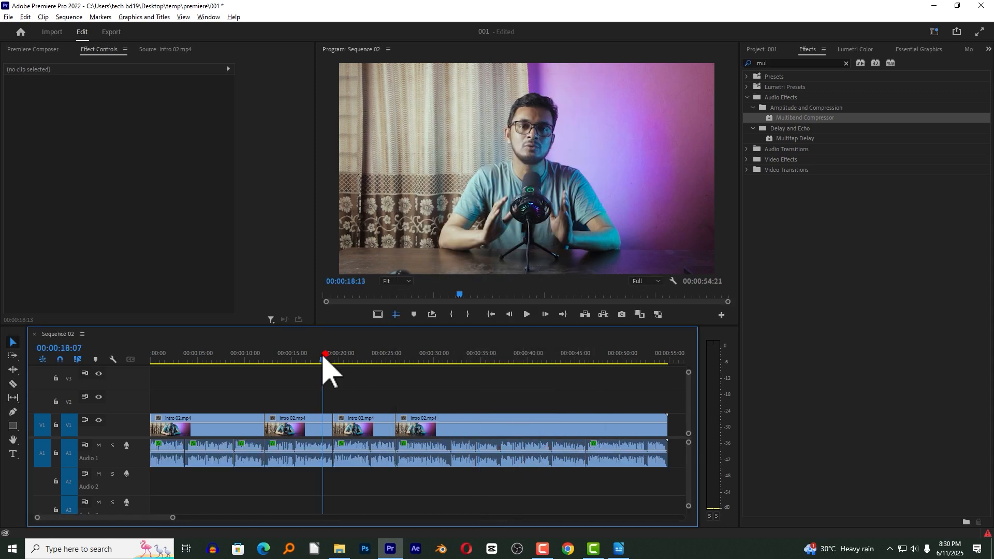
Play the sequence from the start to about 00:00:06:13 and examine the green A2 audio clips alongside the A1 voice segments.
key(Home)
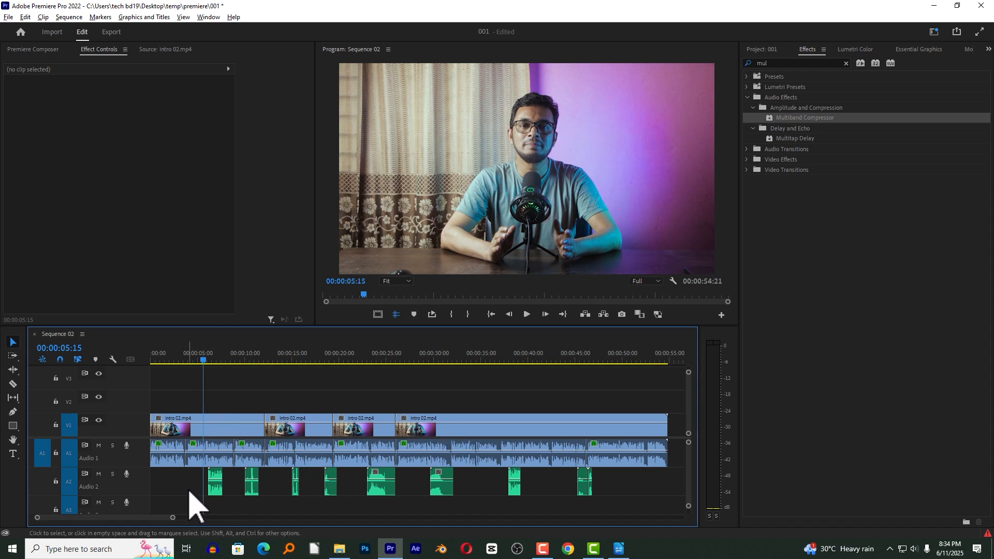
key(space)
drag(177, 481, 206, 509)
click(621, 496)
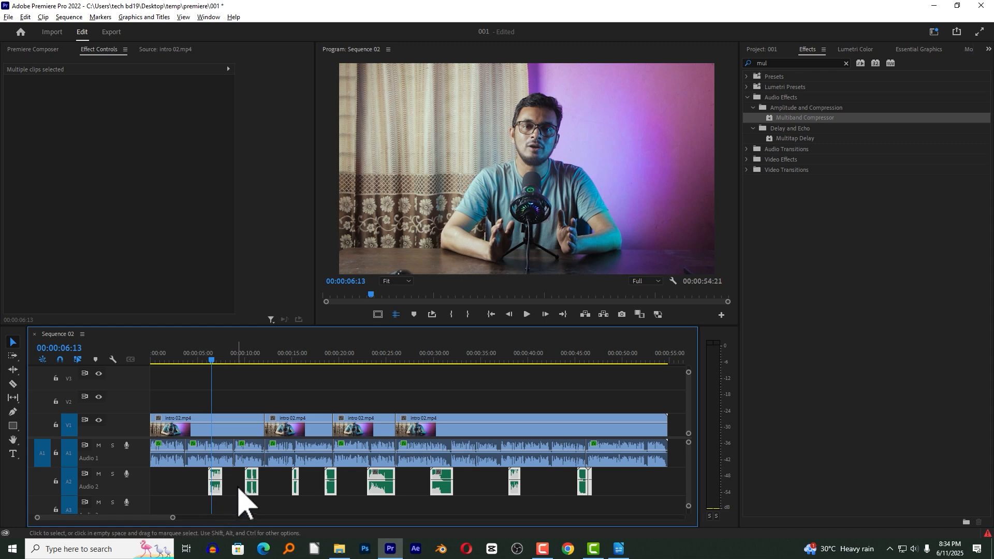
click(608, 495)
drag(628, 489, 217, 487)
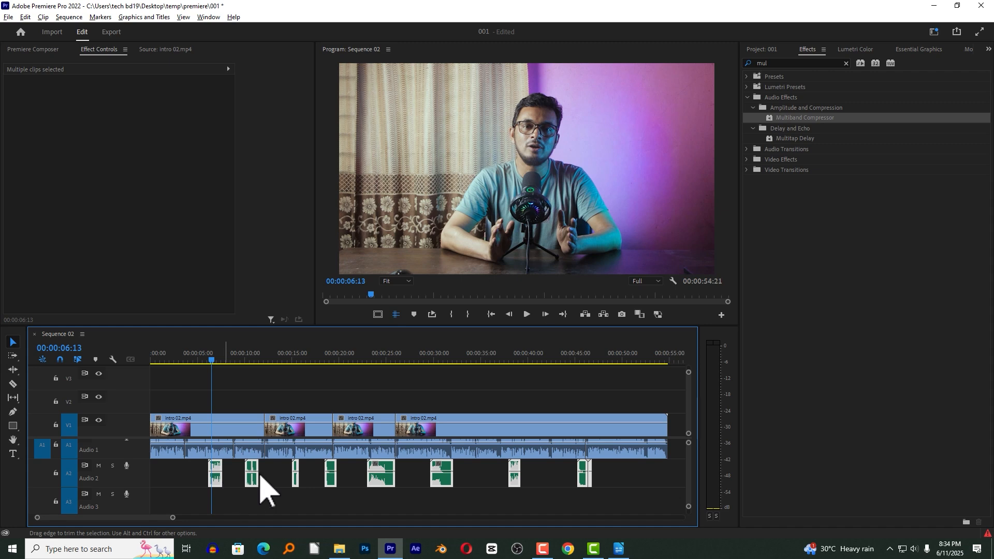
drag(689, 471, 689, 455)
drag(620, 473, 197, 509)
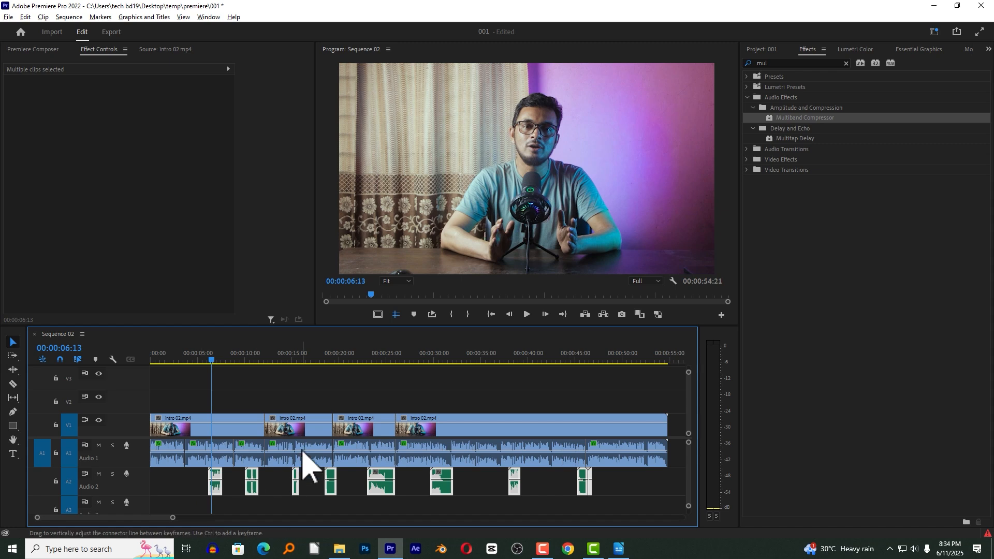
click(319, 458)
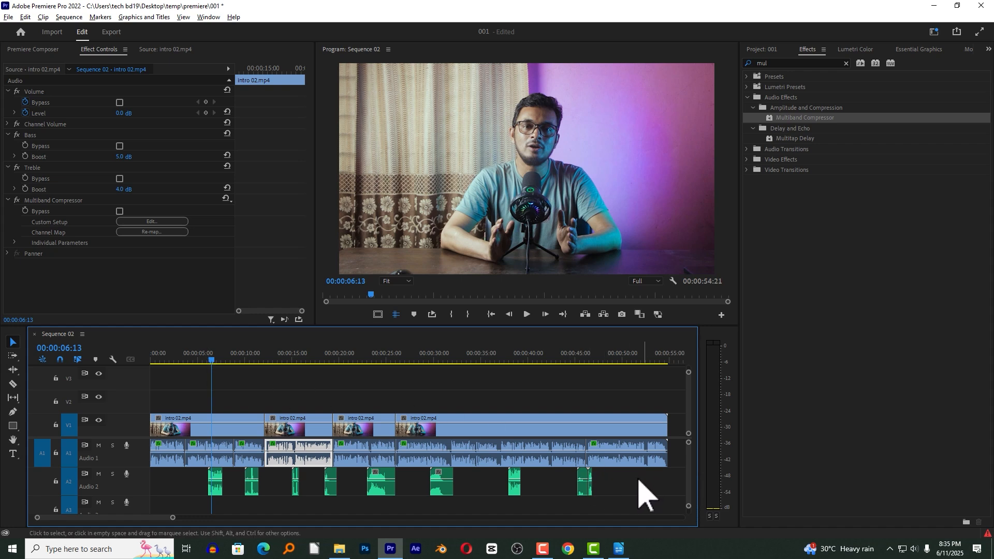
Normalize all peaks of every audio clip on track A2 to -2 dB.
drag(619, 480, 190, 501)
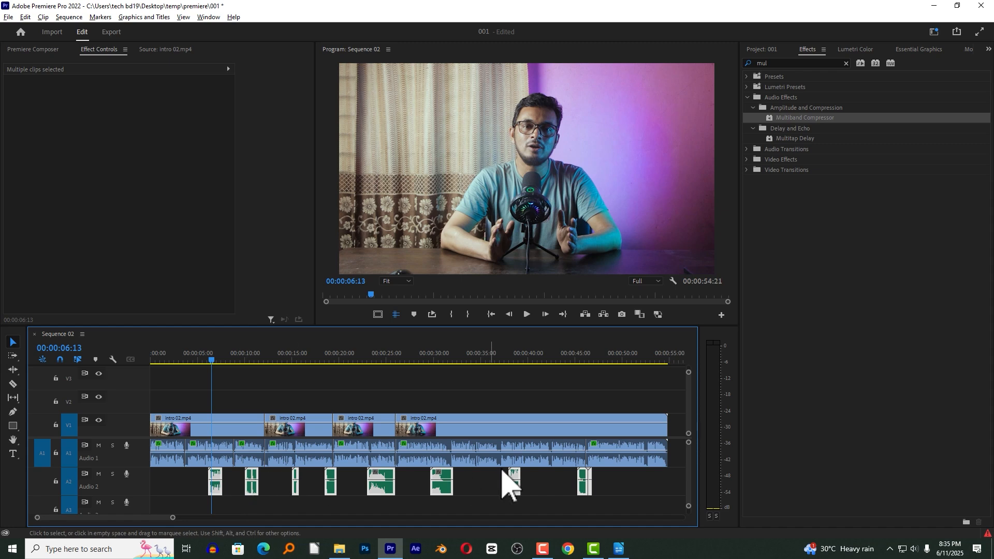
right_click(218, 485)
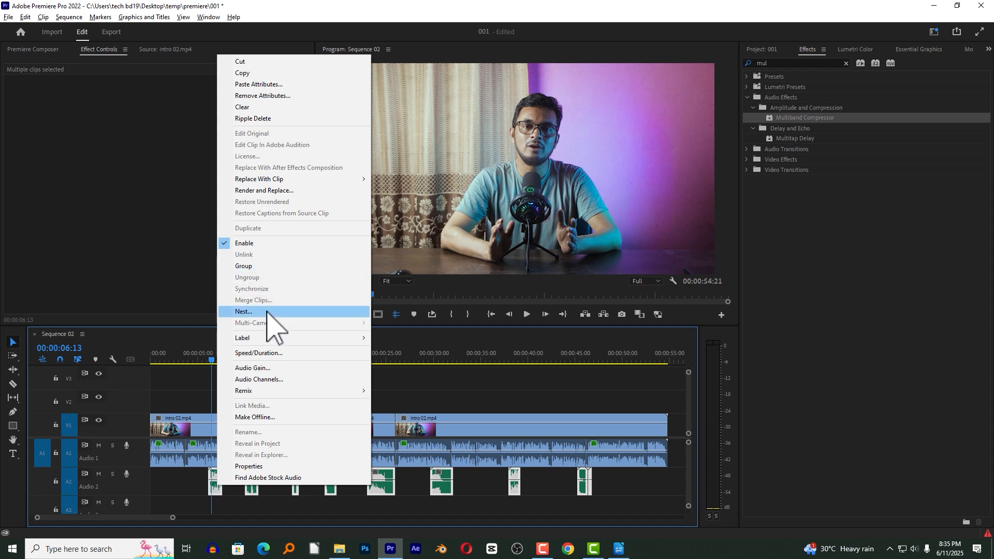
click(265, 368)
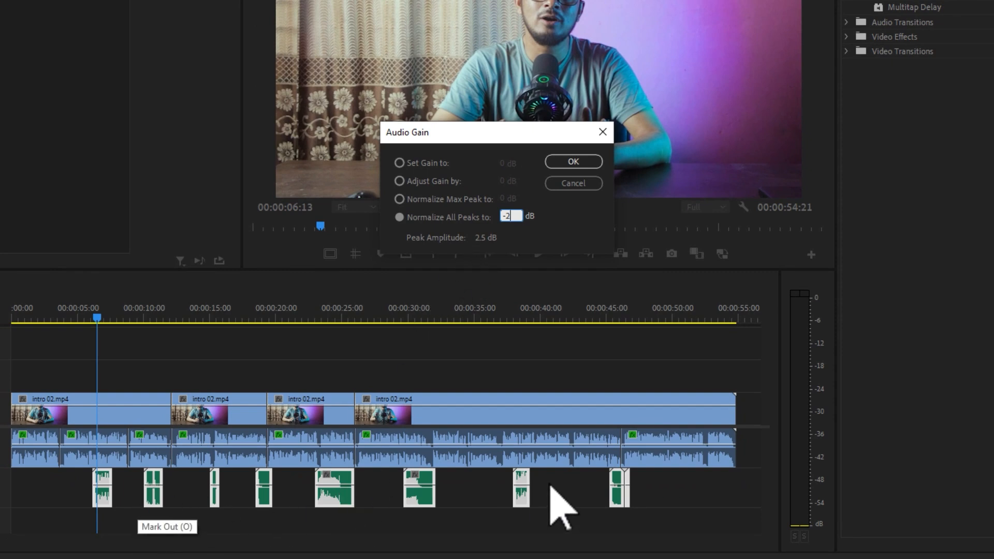
click(567, 162)
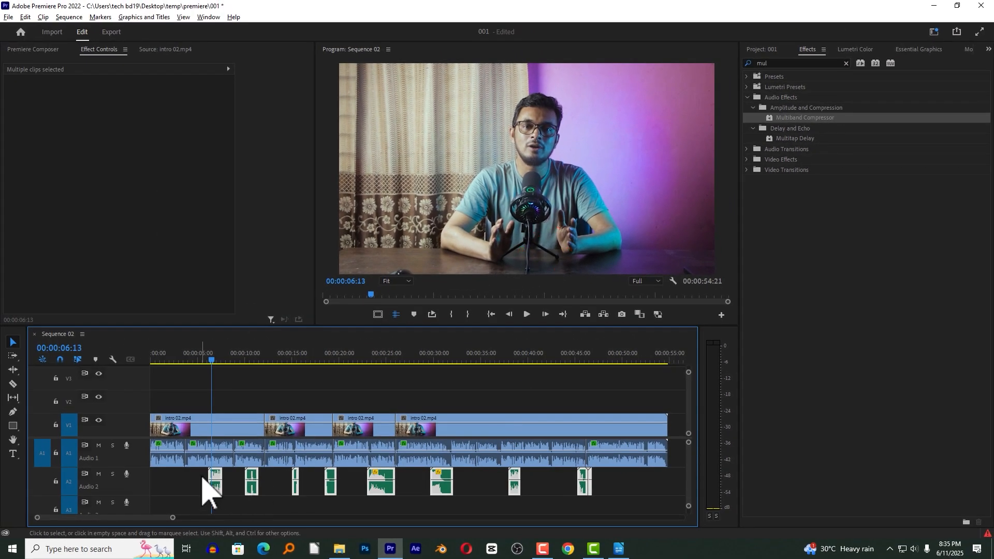
Clear the selection of the A2 audio clips and open the Audio Track Mixer for Sequence 02.
drag(192, 479, 605, 495)
click(604, 487)
drag(607, 486, 172, 494)
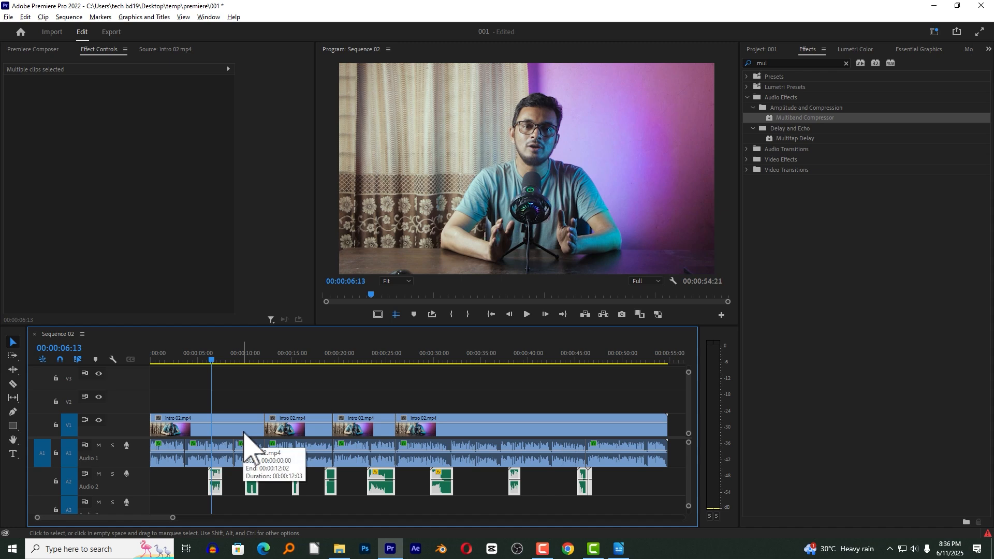
click(303, 398)
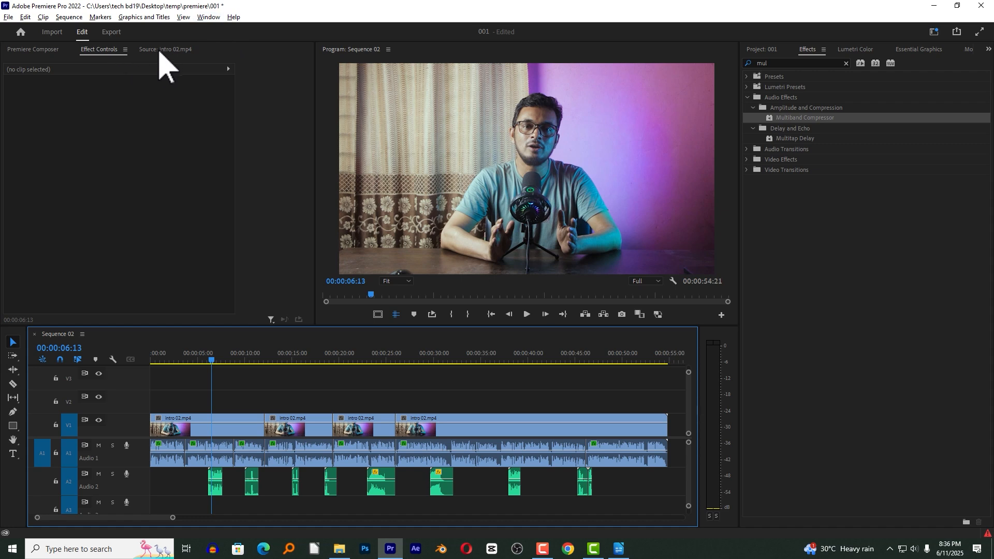
click(208, 17)
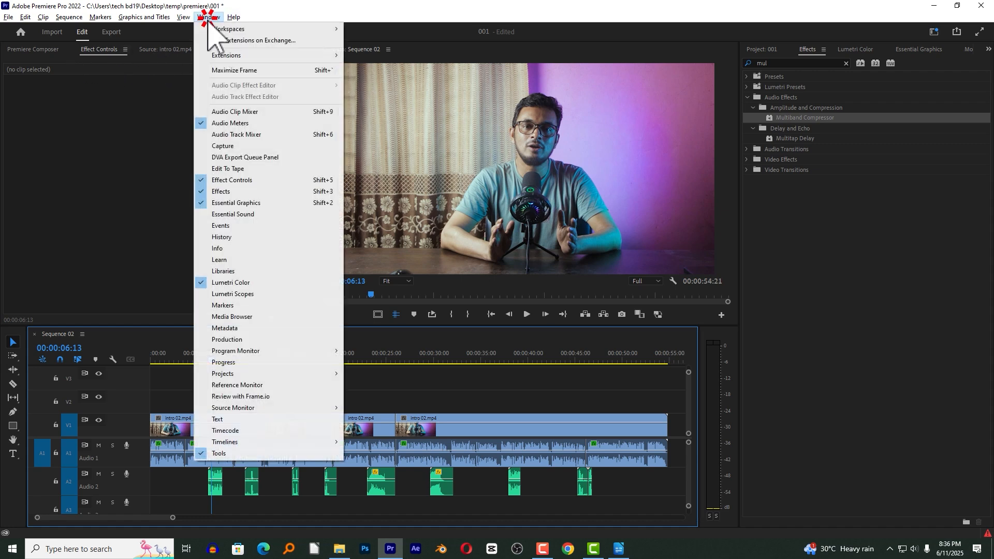
click(288, 136)
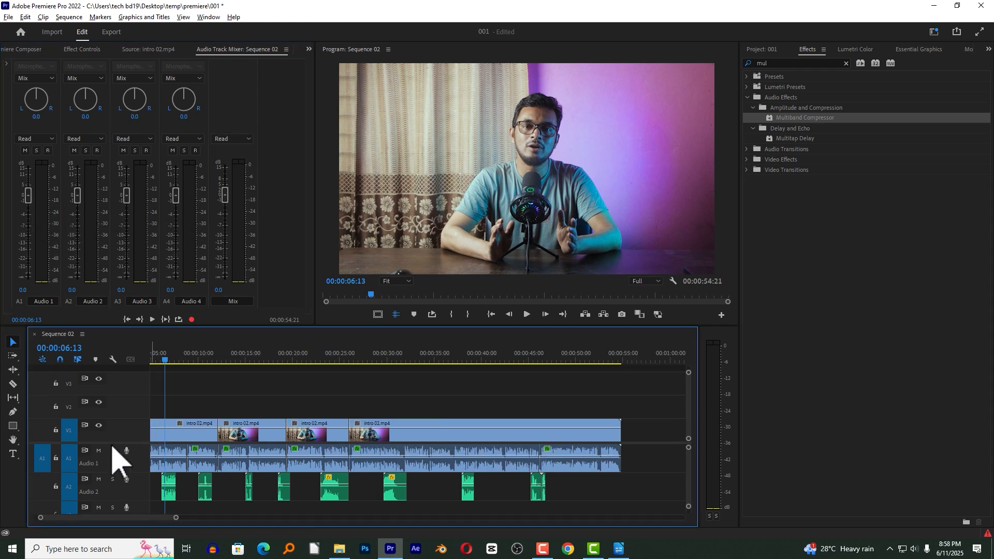
Examine which clips belong to audio tracks A2 and A1, selecting all A2 clips and the voice segment under the playhead on A1.
scroll(116, 456, down, 1)
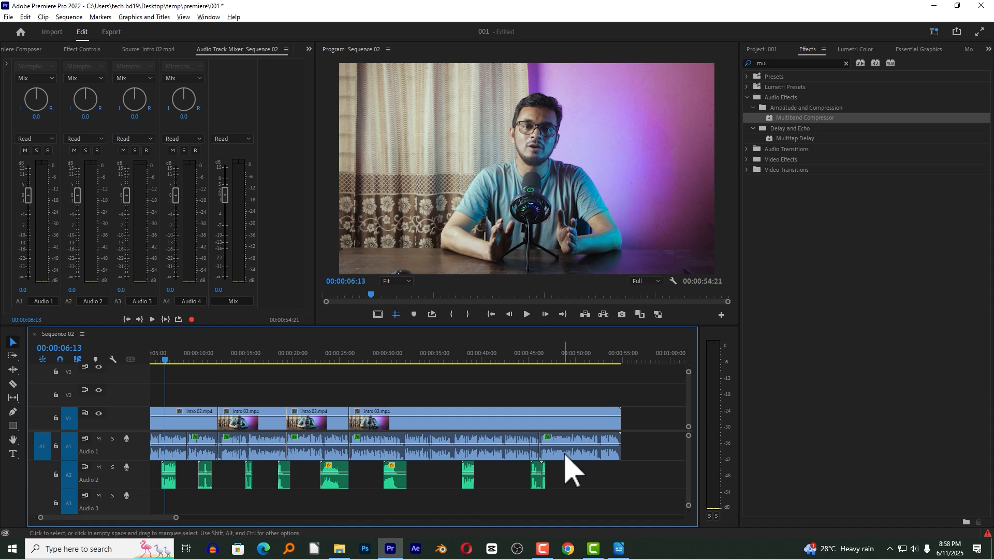
drag(571, 469, 170, 485)
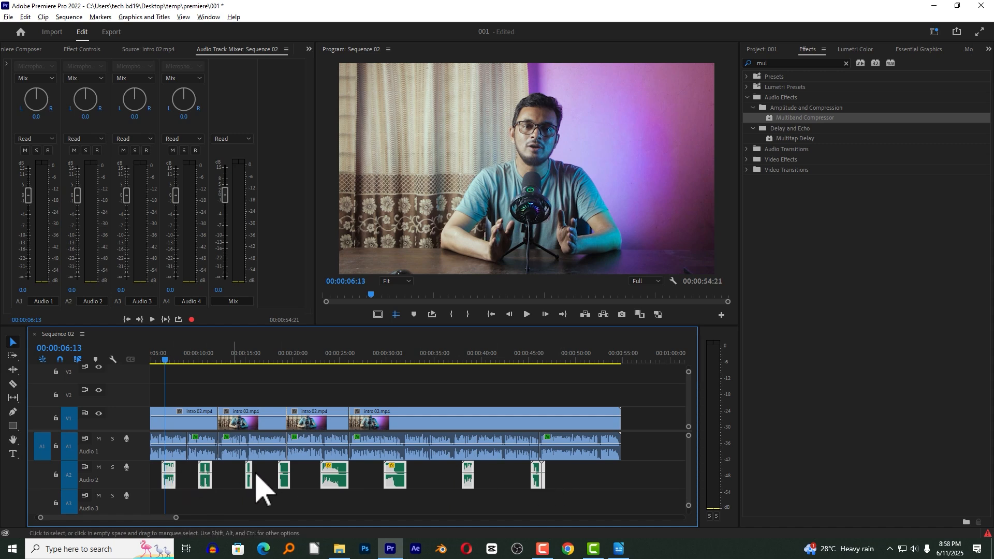
click(178, 441)
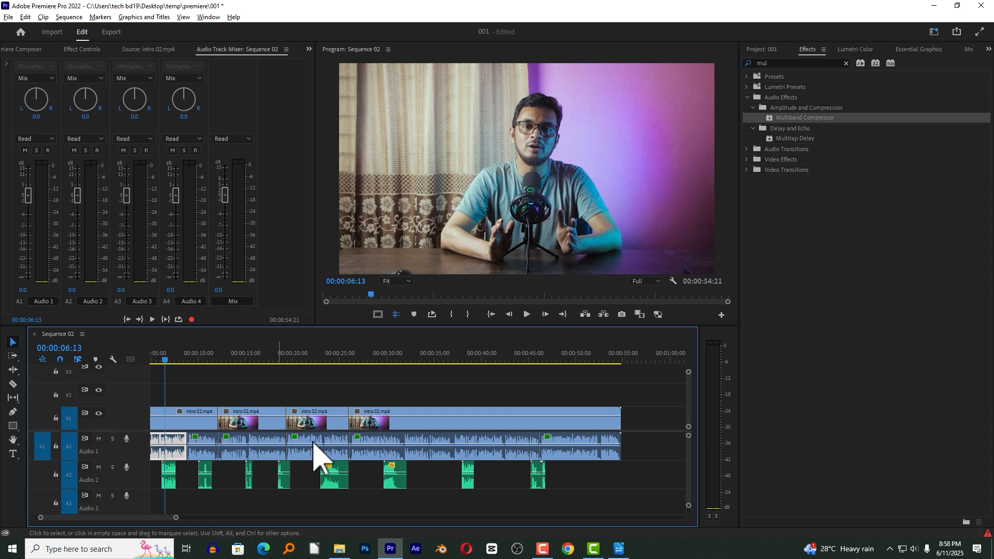
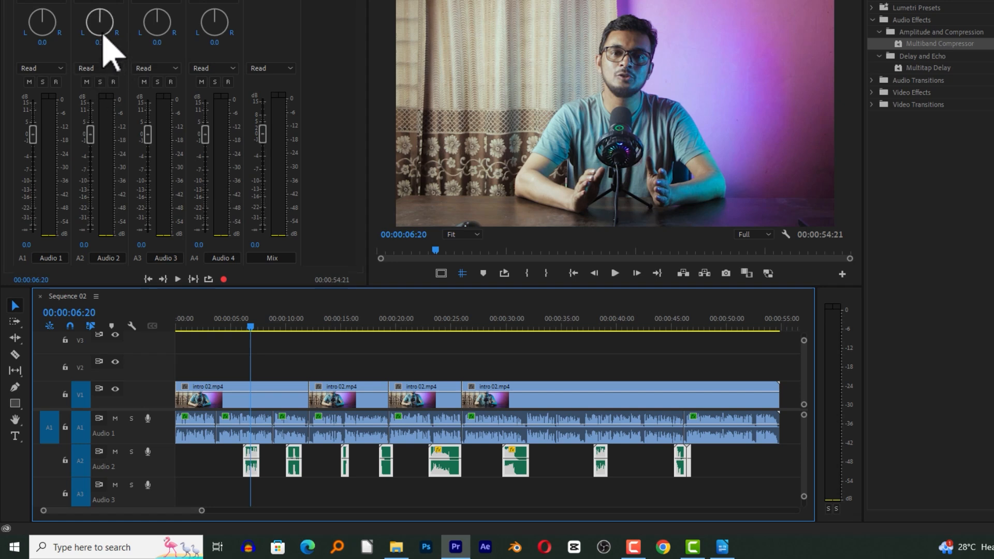
Select all clips on track A2, lower the Audio 2 track volume to -3.0 dB, and clear the selection.
drag(227, 459, 706, 466)
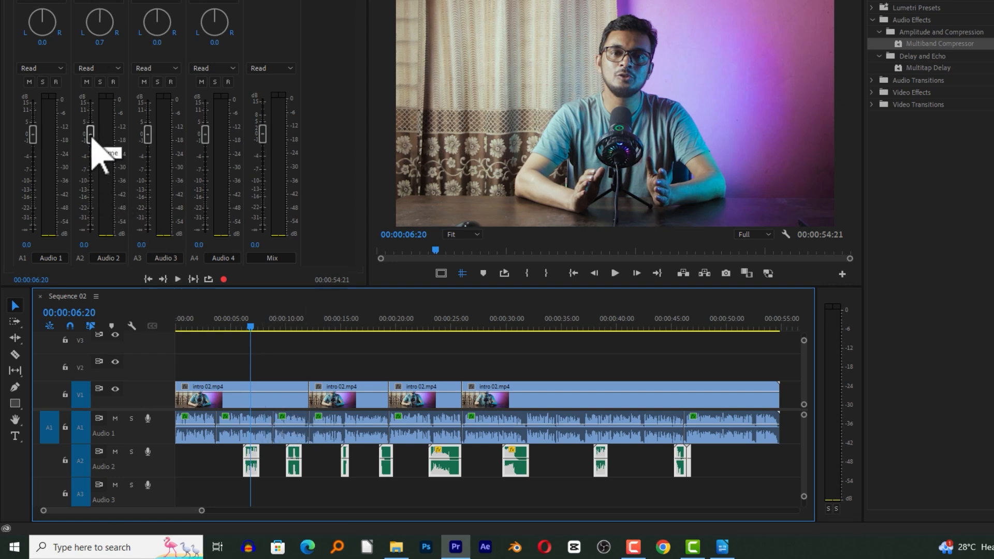
drag(92, 139, 90, 143)
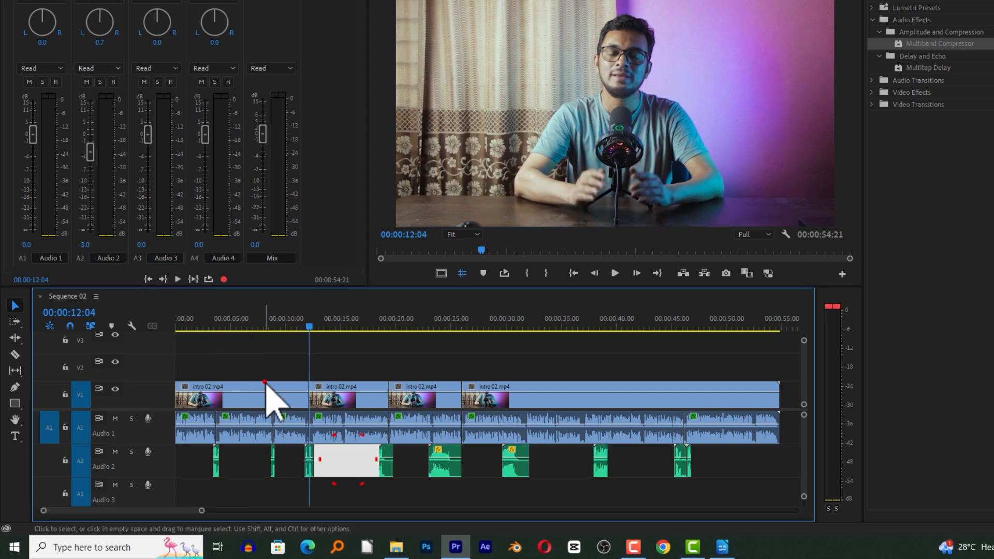
click(260, 365)
Play the sequence from about 00:00:01:19, sampling several points up to 00:00:09:10 to judge the track balance.
click(195, 323)
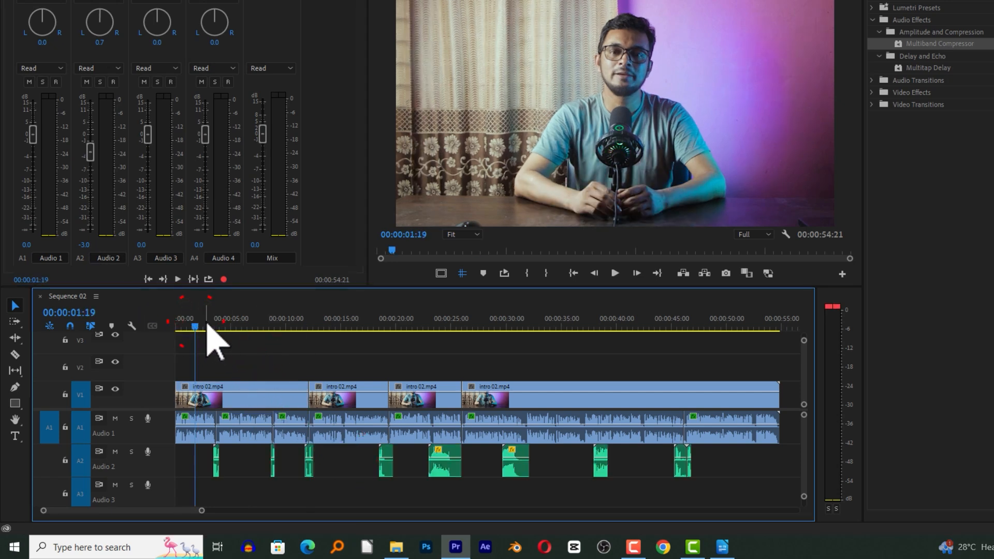
key(space)
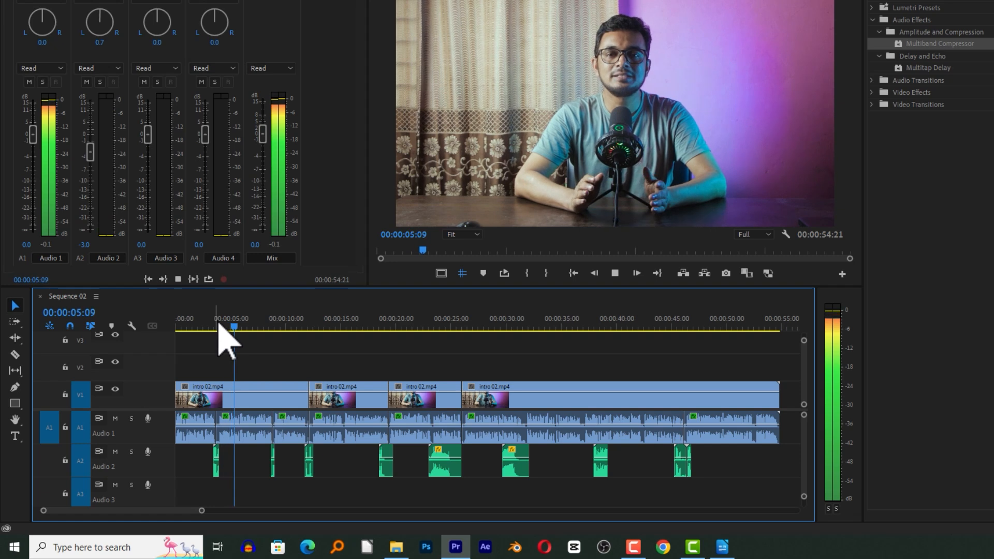
click(208, 322)
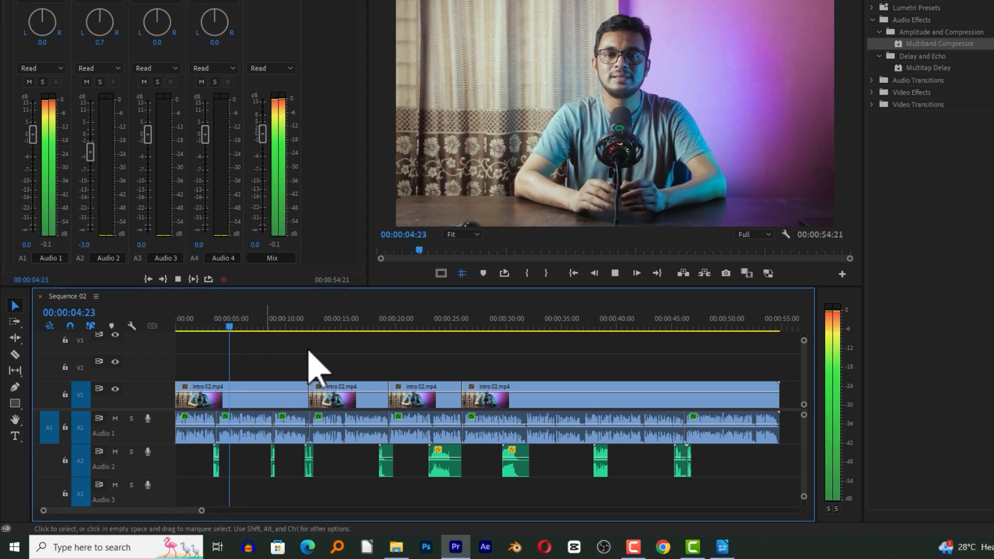
click(266, 323)
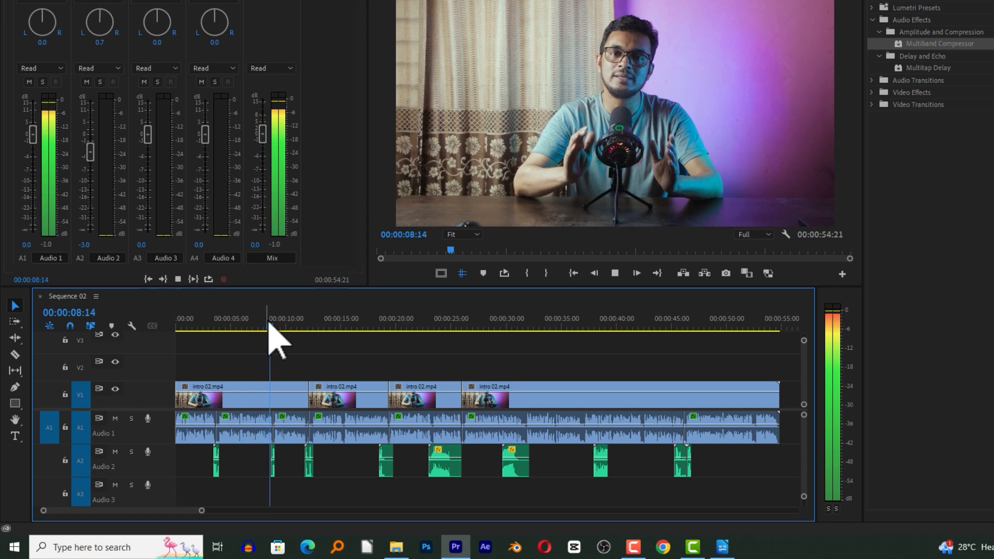
key(space)
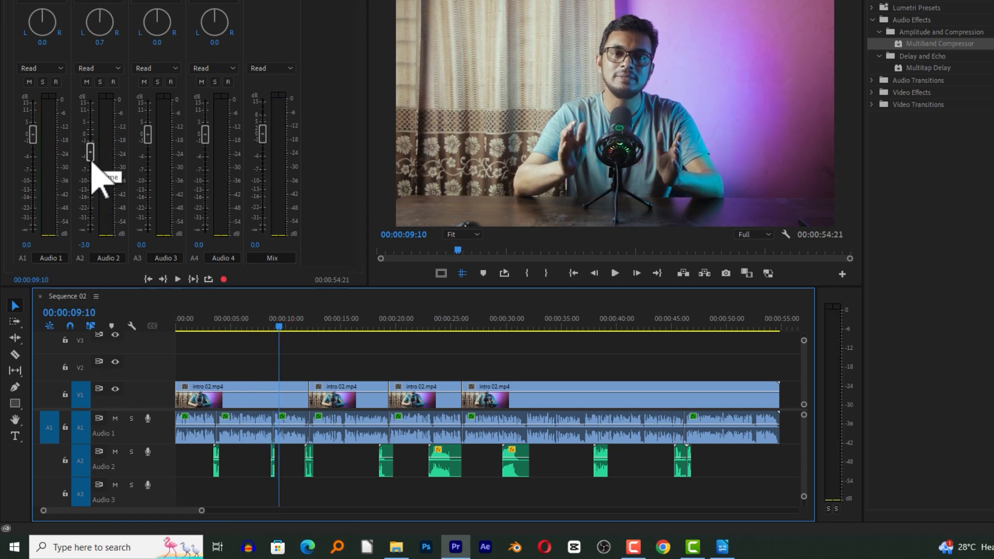
Lower the Audio 2 track volume to -15.5 dB and play the sequence from about 00:00:03:00 to 00:00:04:23.
drag(91, 158, 95, 188)
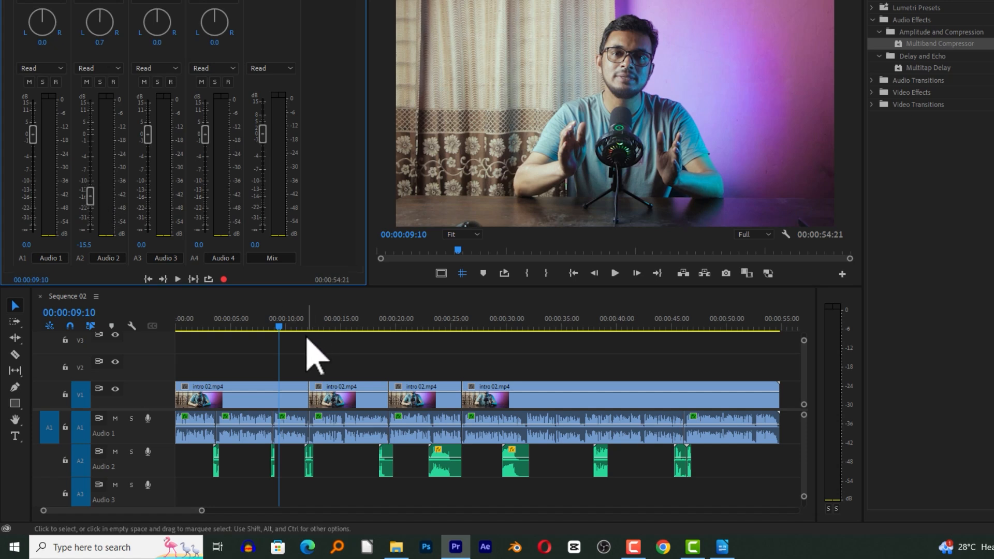
click(206, 320)
key(space)
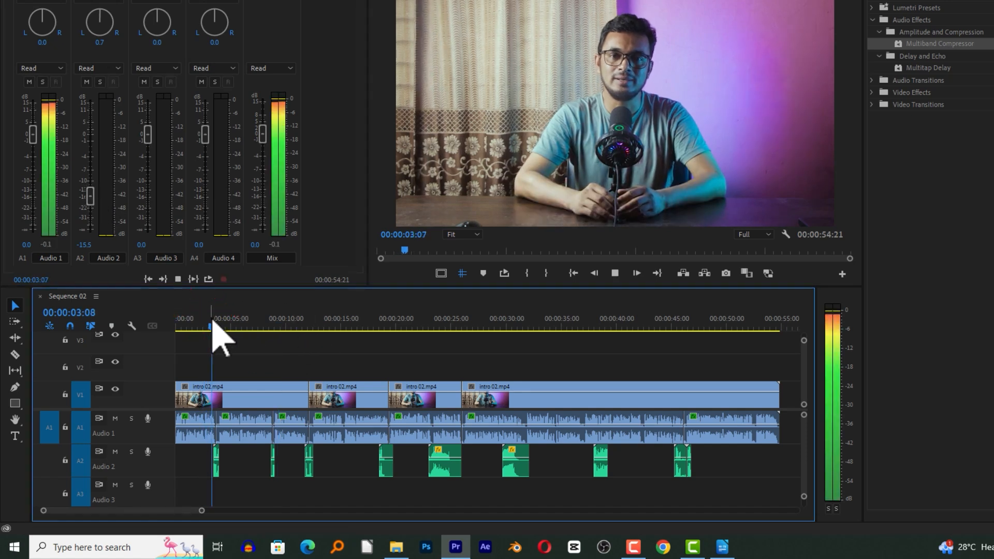
key(space)
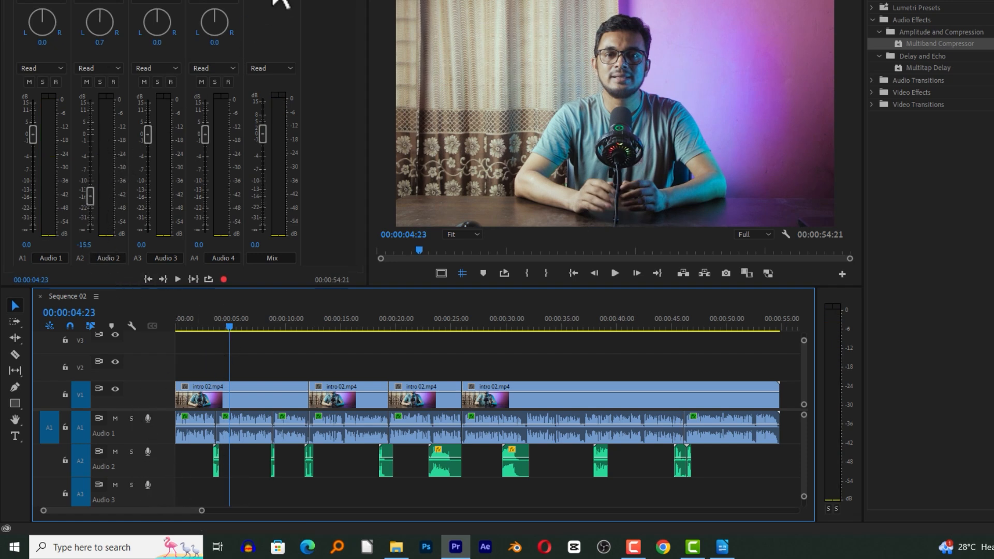
Raise the Audio 2 track volume to -4.0 dB and select all clips on track A2.
drag(93, 202, 93, 172)
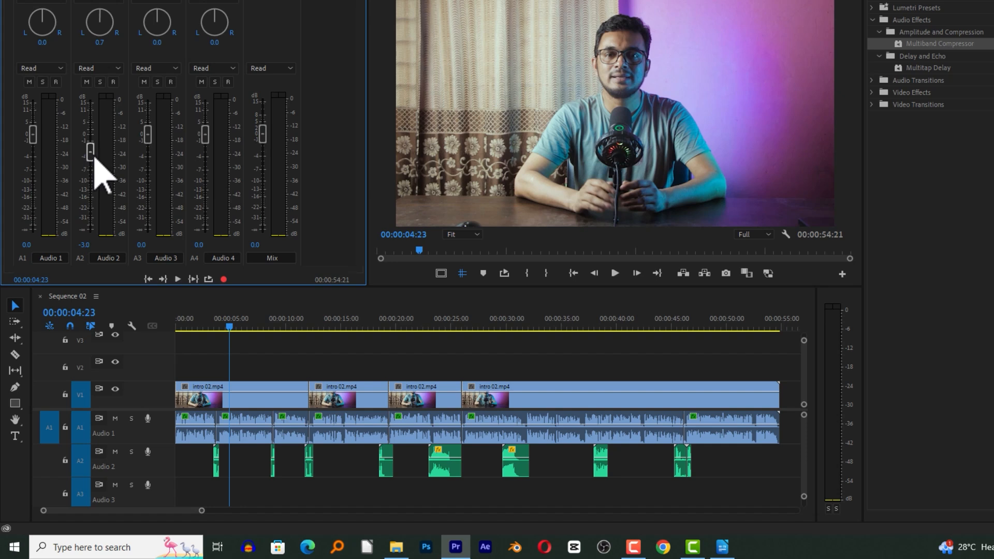
drag(94, 161, 93, 159)
click(256, 481)
drag(195, 458, 724, 478)
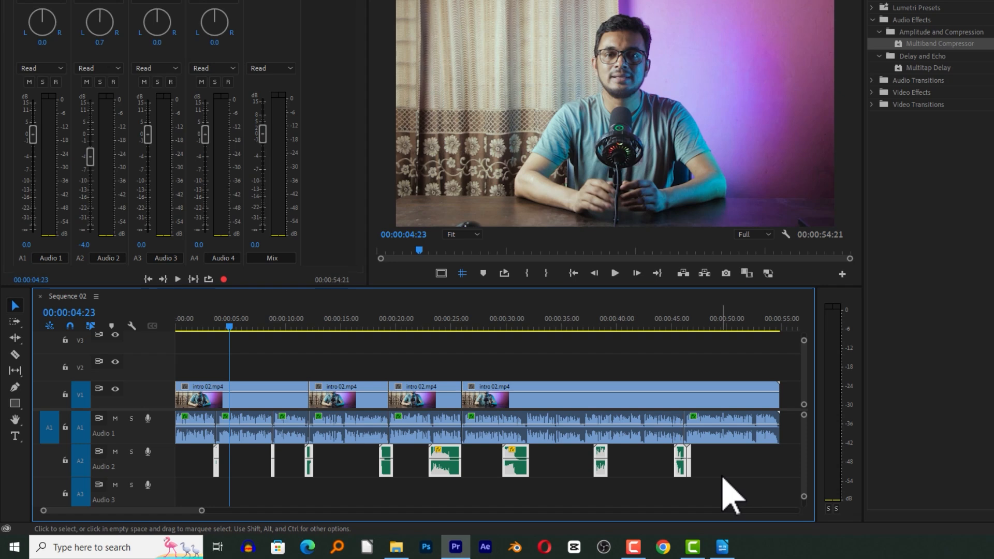
Undo the Audio 2 track volume changes together with the recent edits to the A2 clips.
click(734, 459)
key(ctrl+z)
key(ctrl+z)
key(ctrl+z)
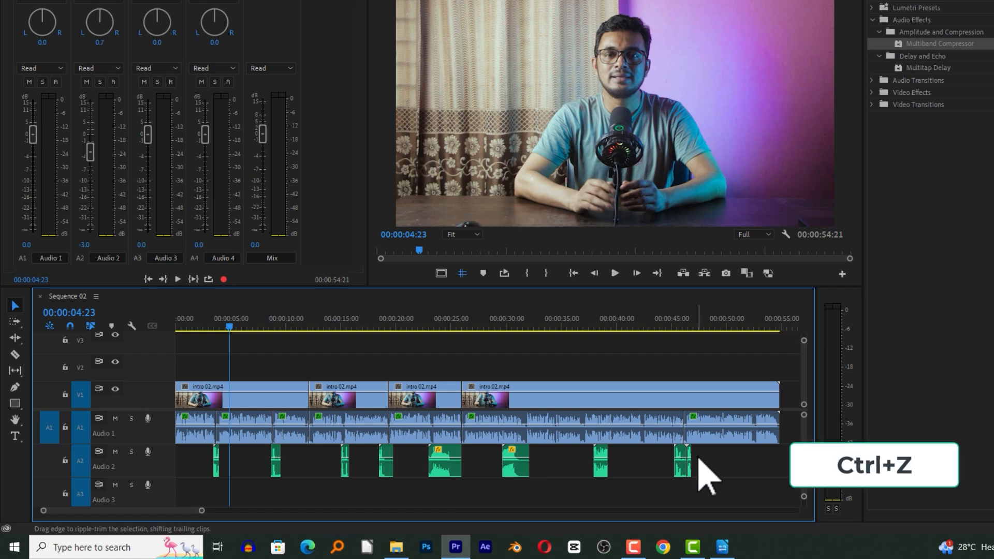
key(ctrl+z)
key(ctrl+z)
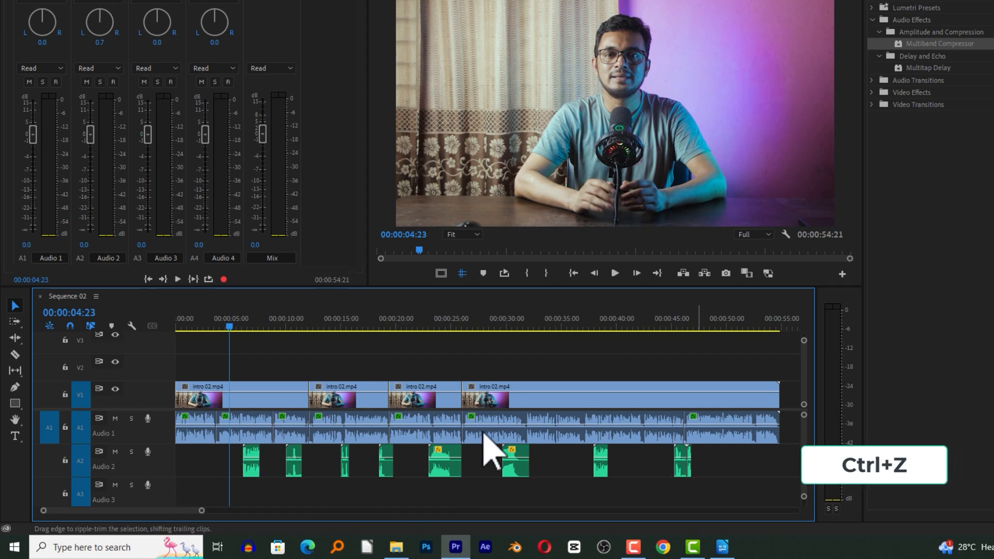
key(ctrl+z)
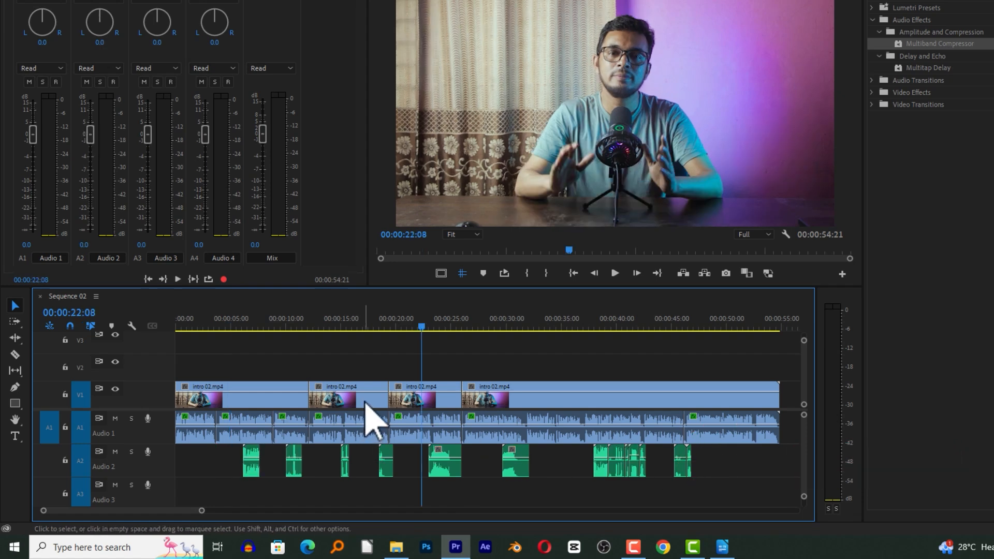
Select all clips on track A2 and open the Essential Sound panel.
key(minus)
drag(538, 456, 173, 499)
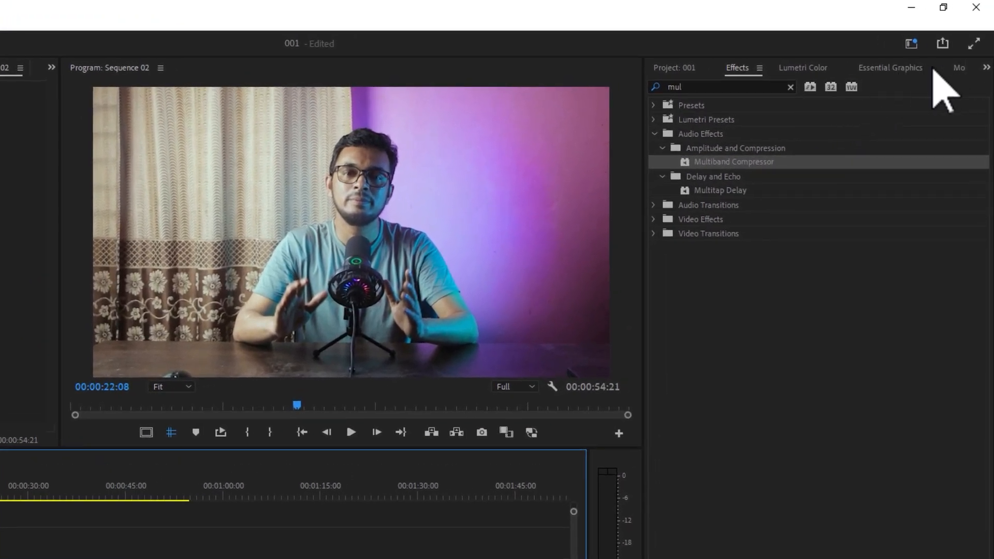
click(898, 69)
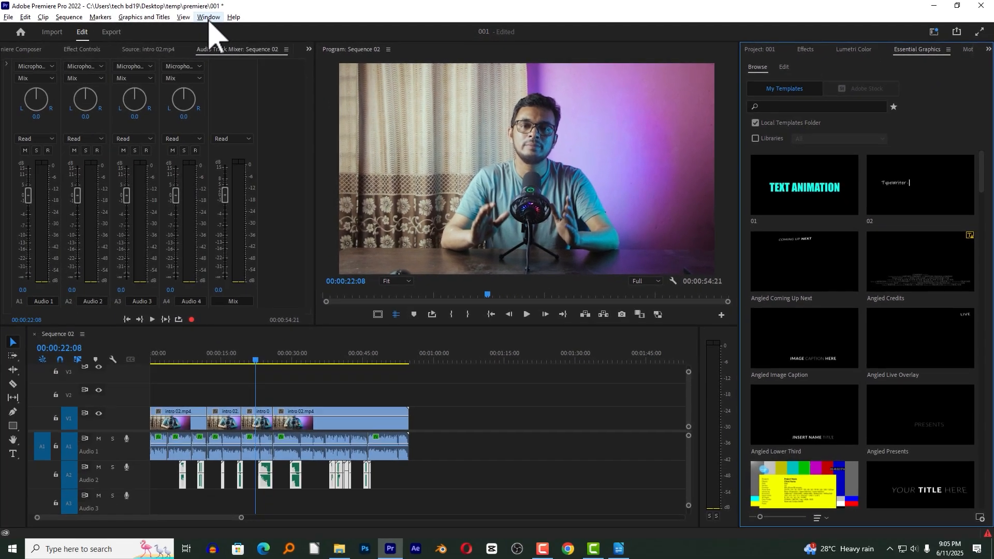
click(207, 17)
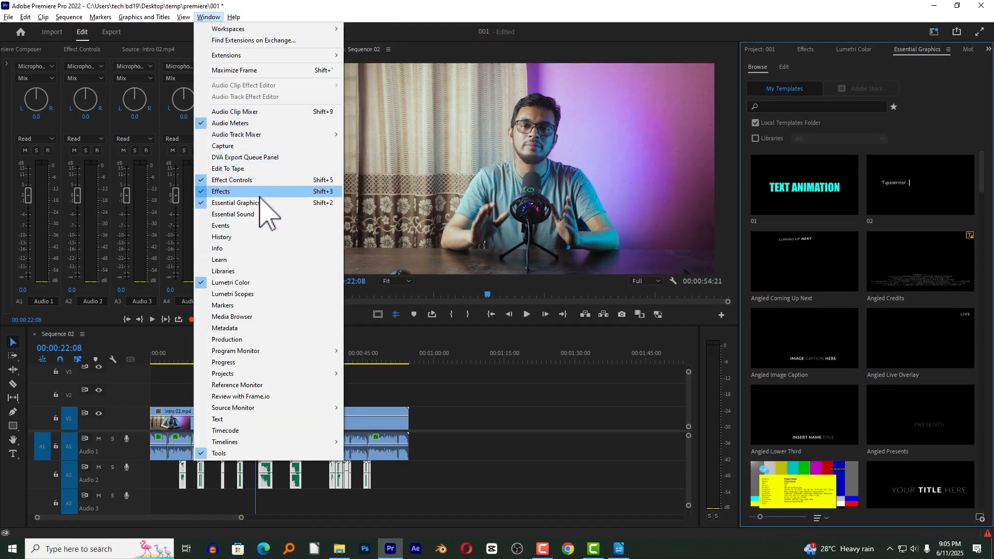
click(249, 213)
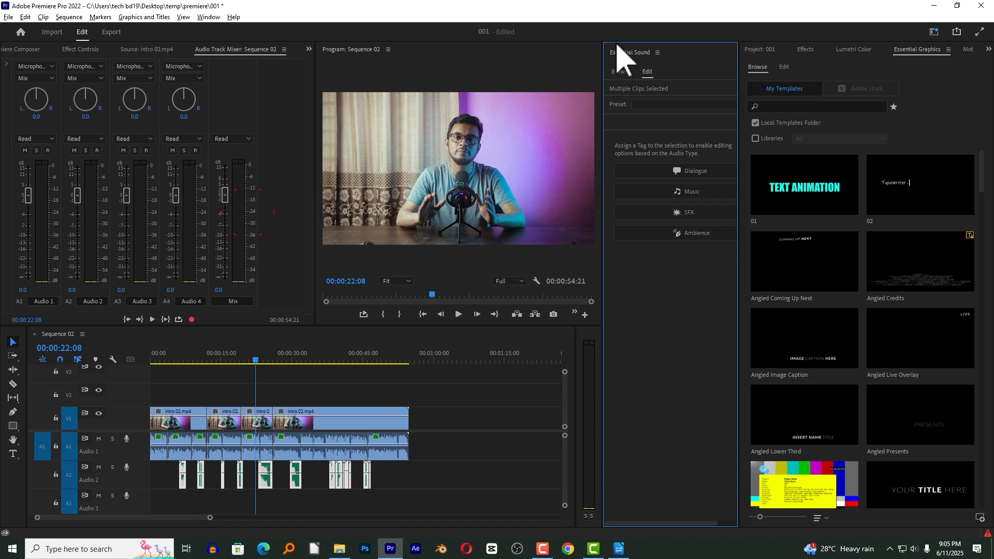
Dock Essential Sound between Effects and Lumetri Color, and narrow that panel group to widen the Program monitor and timeline.
drag(632, 53, 880, 49)
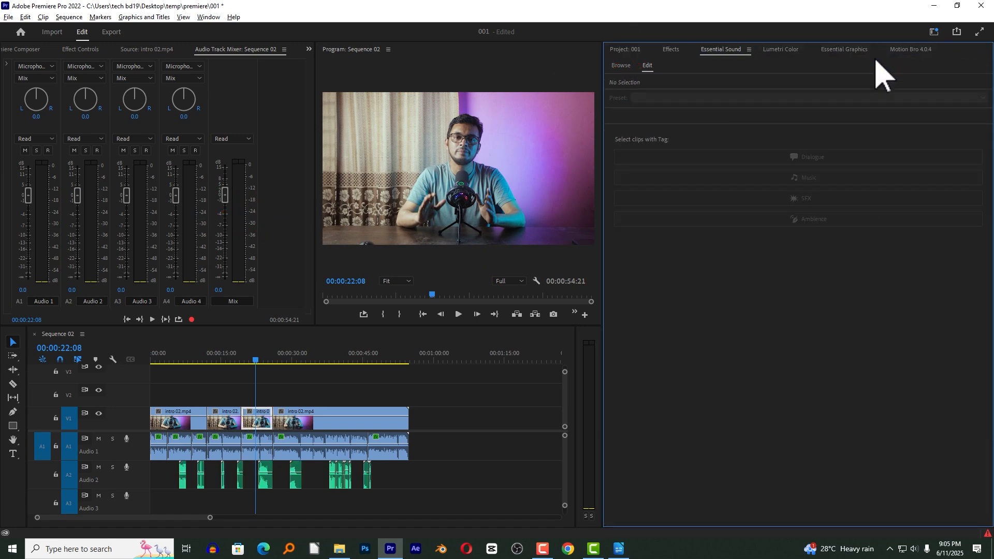
drag(603, 101, 733, 113)
drag(575, 369, 750, 368)
Select all clips on track A2 and assign them the SFX audio type in Essential Sound.
click(465, 459)
drag(421, 473, 170, 499)
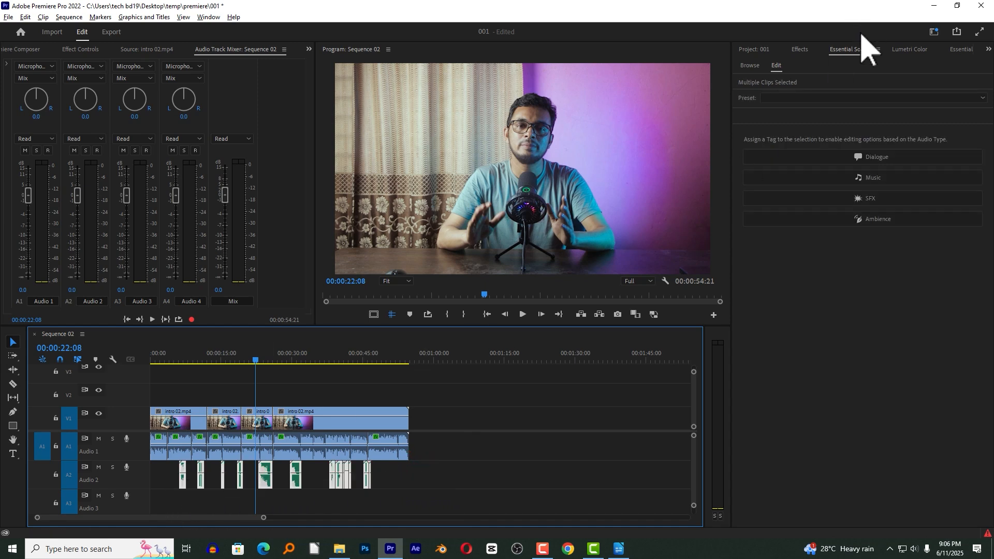
click(857, 50)
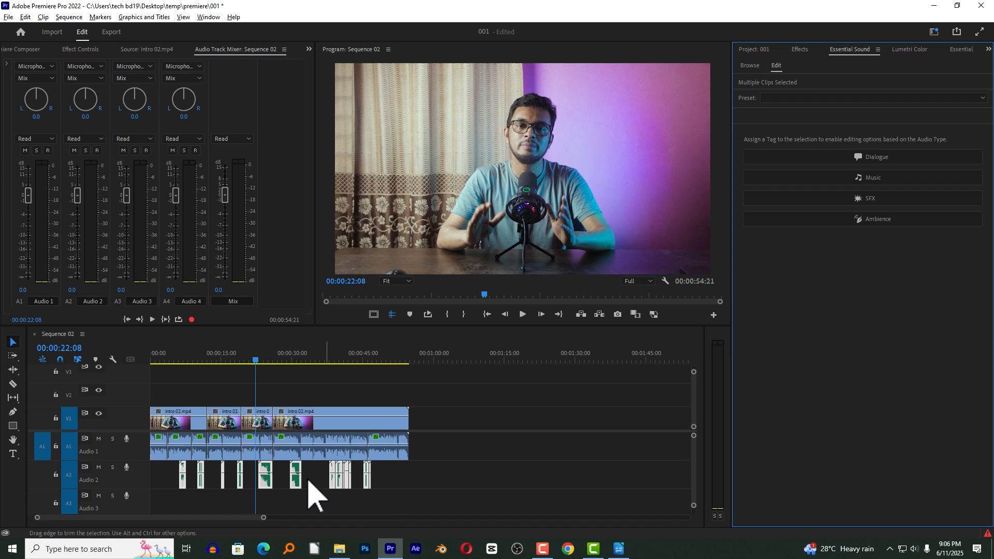
click(866, 199)
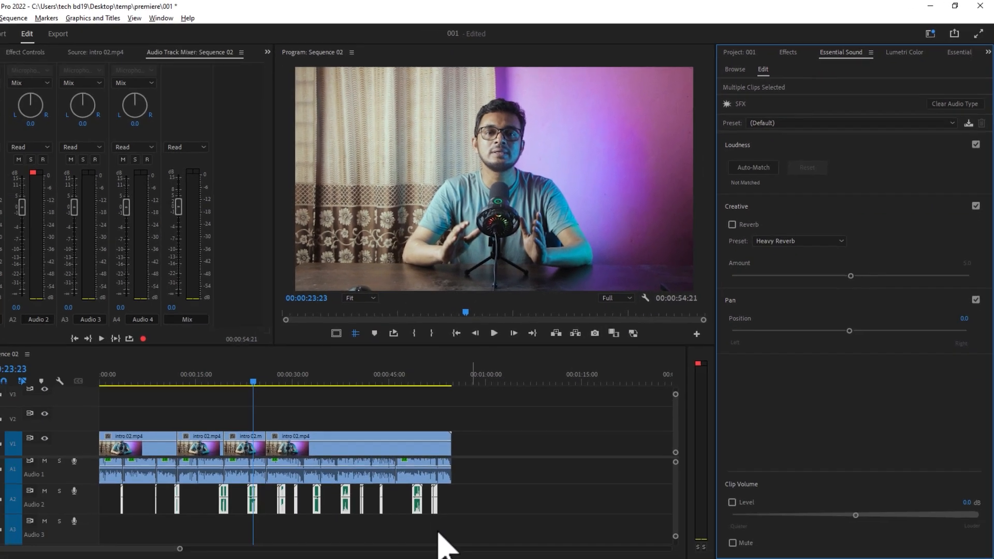
Select all SFX-tagged clips on track A2 and auto-match their loudness.
drag(459, 495, 118, 513)
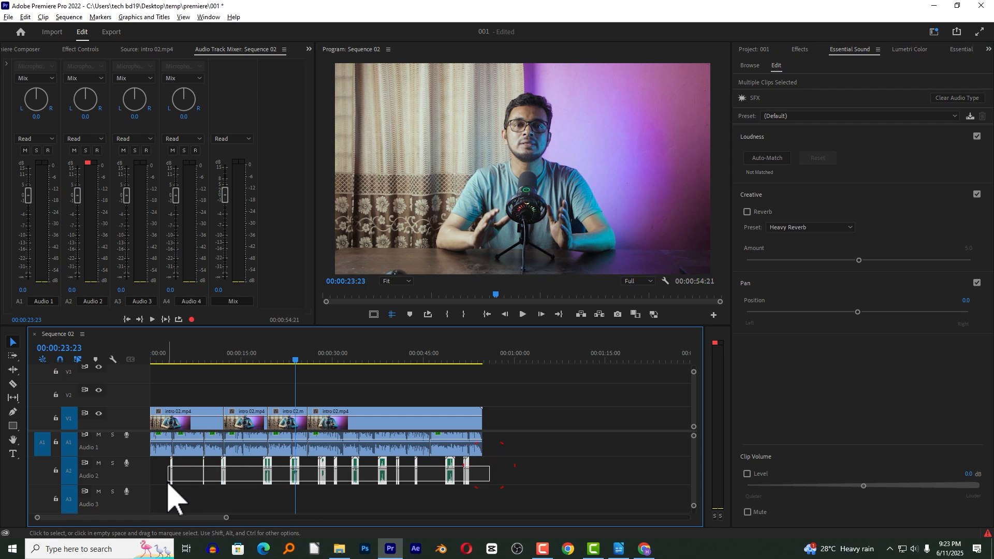
drag(168, 483, 162, 483)
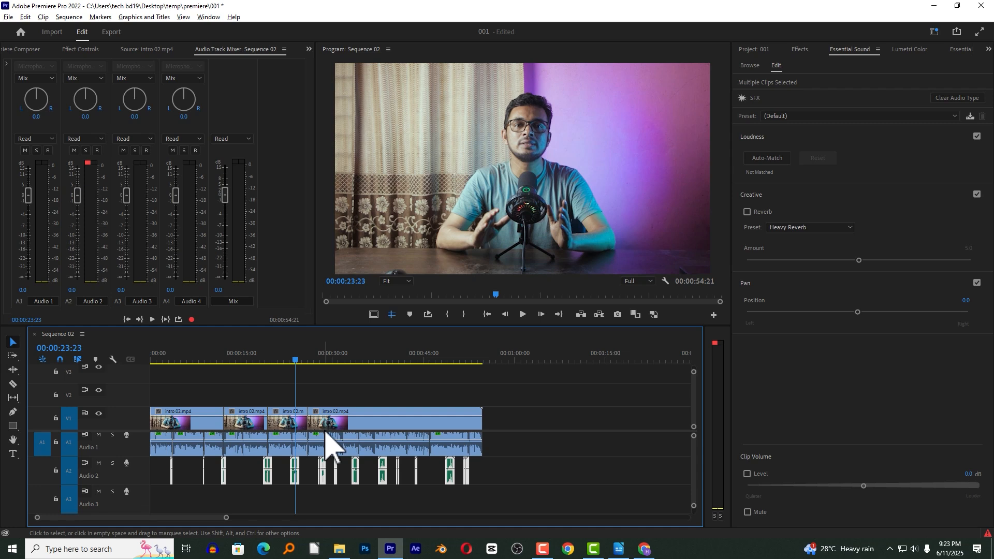
click(298, 358)
key(equal)
key(equal)
key(equal)
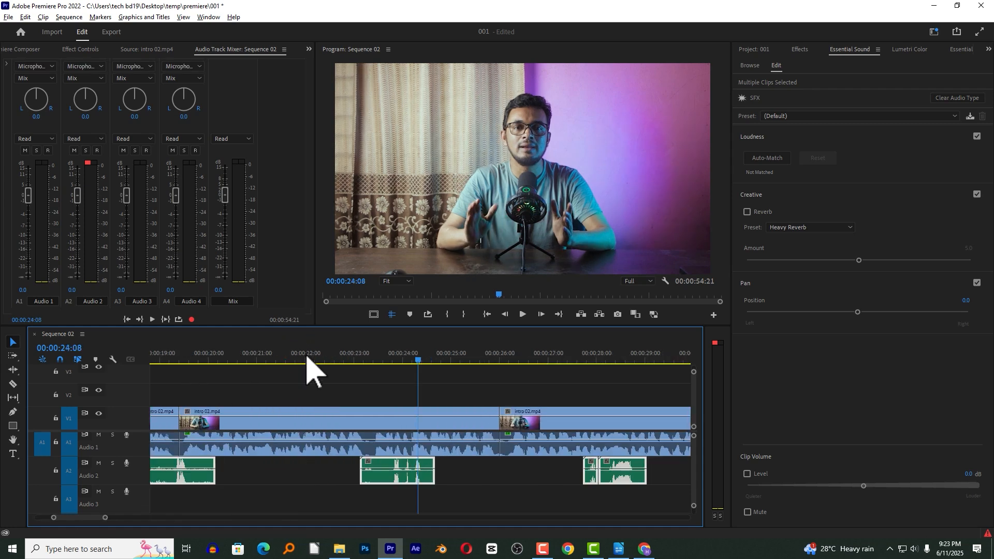
drag(97, 517, 100, 519)
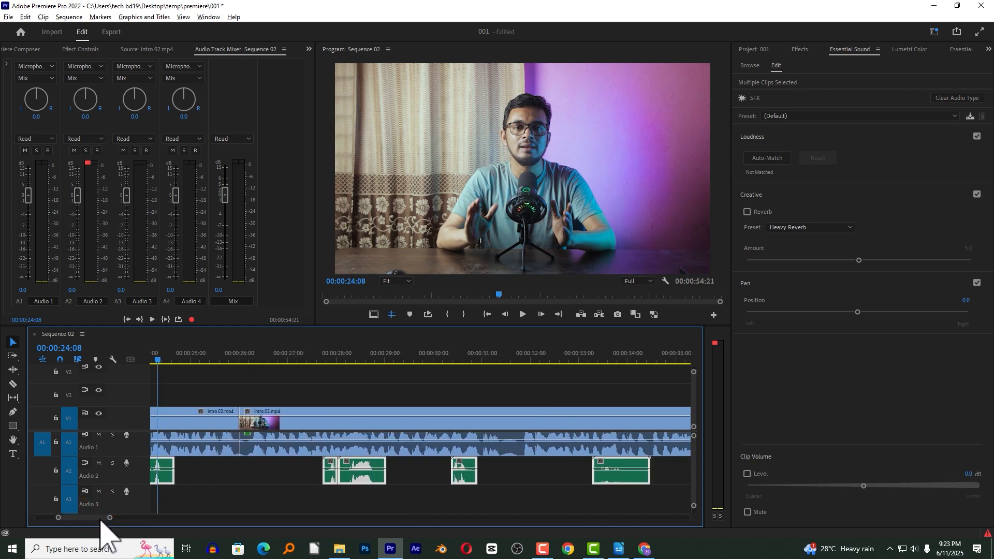
click(769, 158)
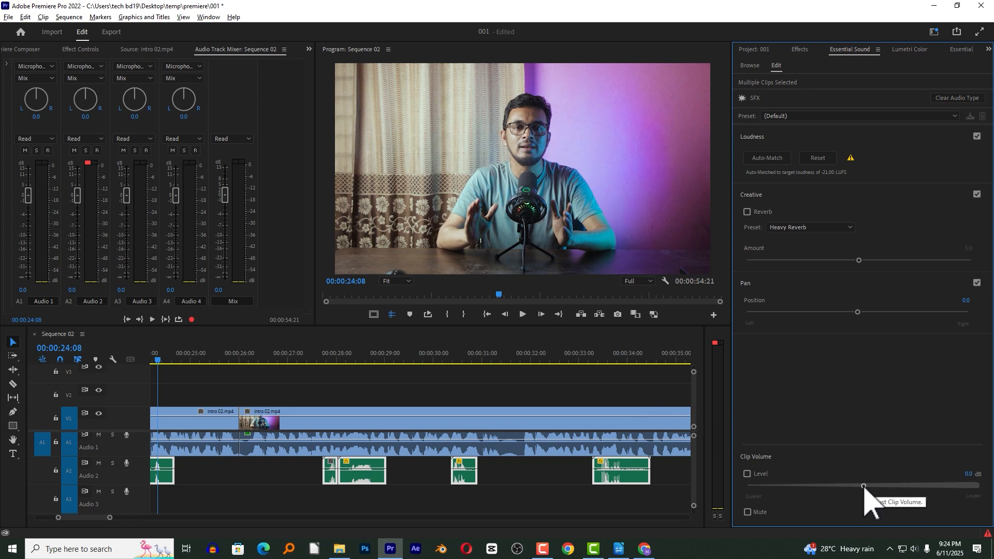
Enable the clip volume level for the selected A2 clips, set it to -4.0 dB, and clear the selection.
click(747, 473)
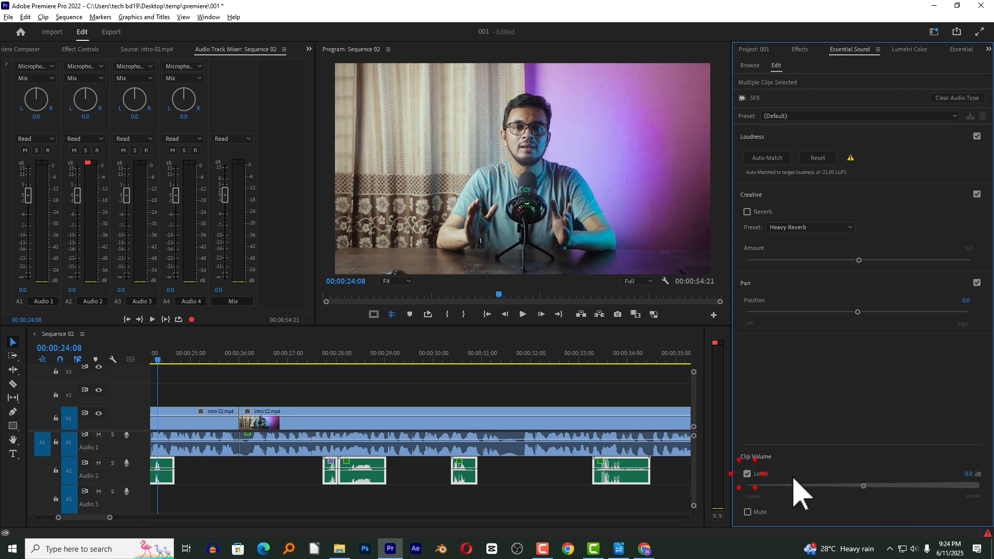
drag(862, 485, 852, 487)
click(359, 399)
key(minus)
key(minus)
key(minus)
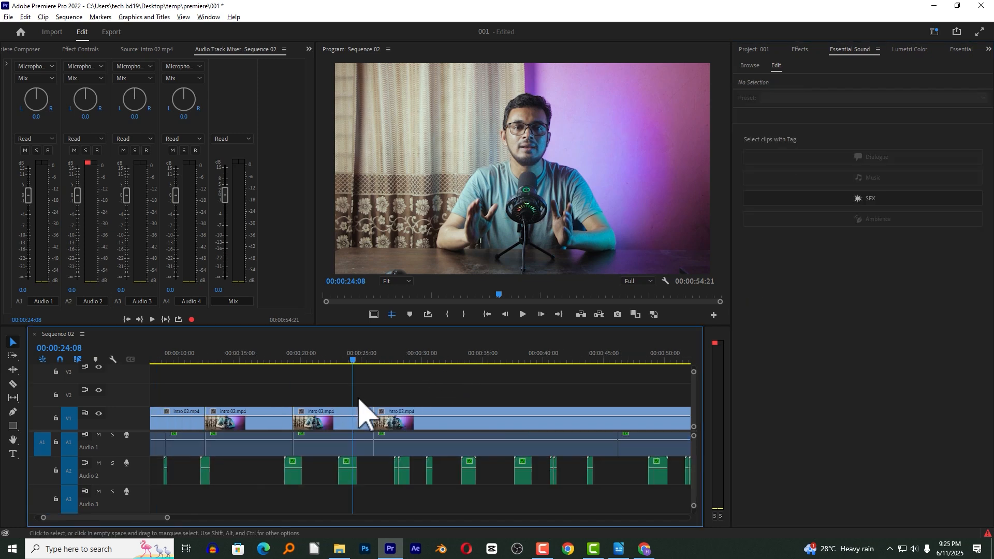
key(minus)
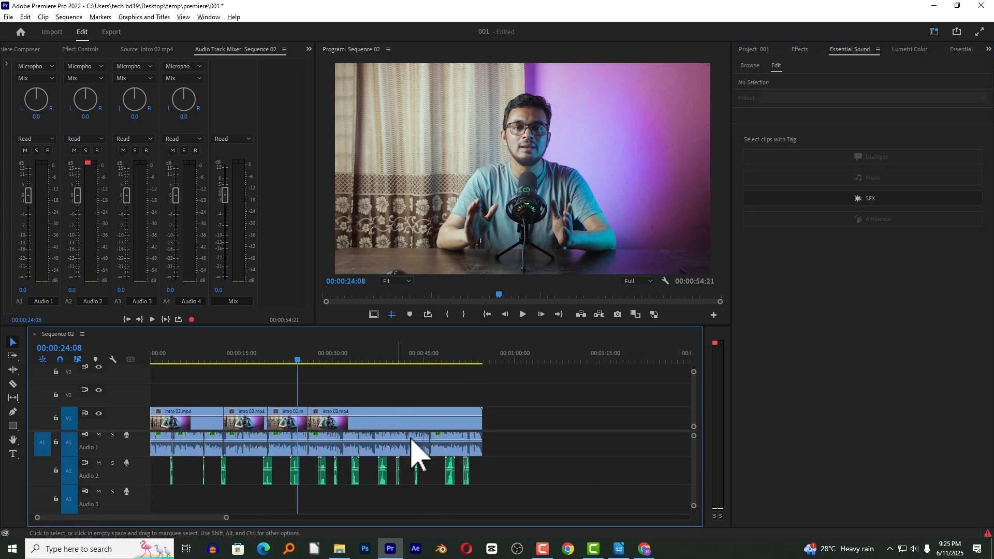
Delete all sound effect clips from track A2.
drag(495, 466, 176, 499)
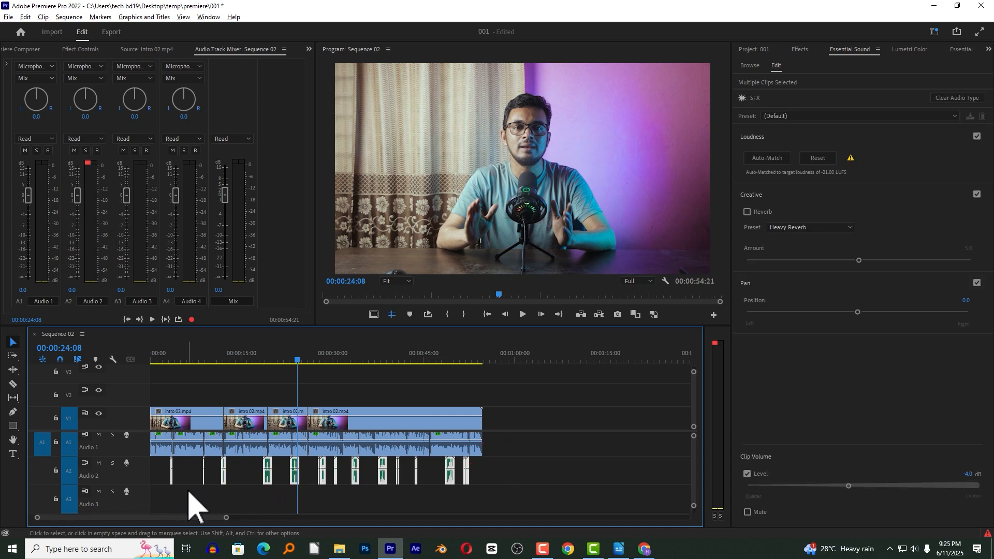
key(Delete)
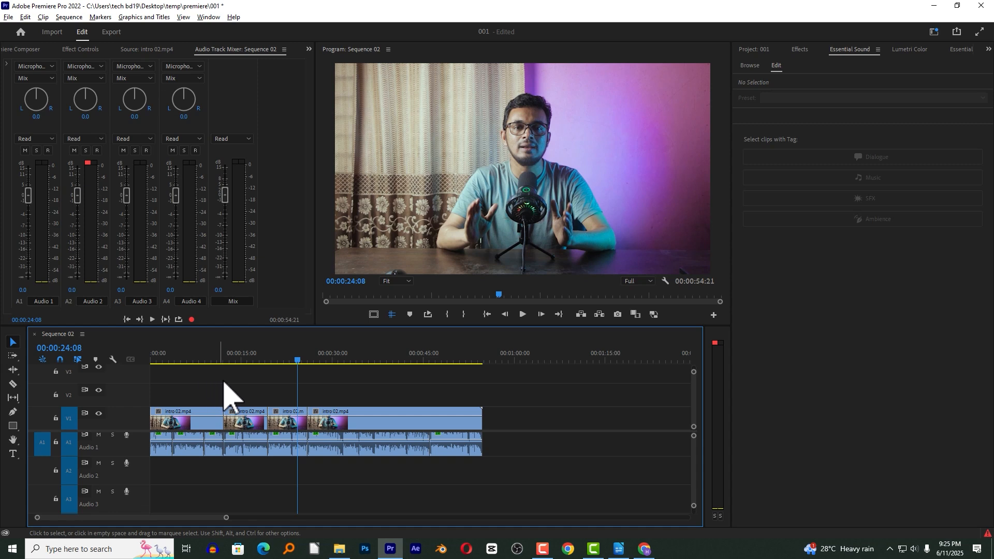
click(165, 470)
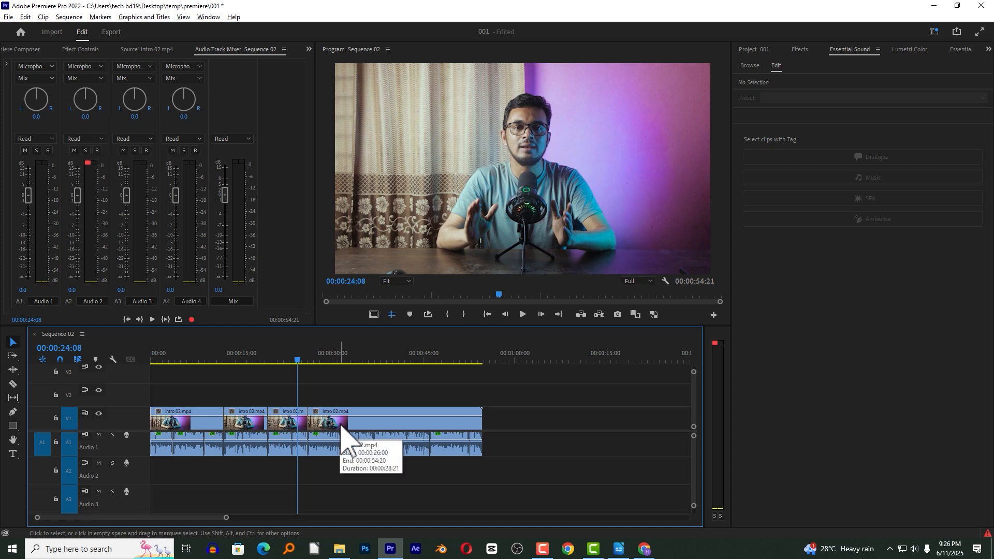
click(244, 446)
drag(406, 384, 248, 497)
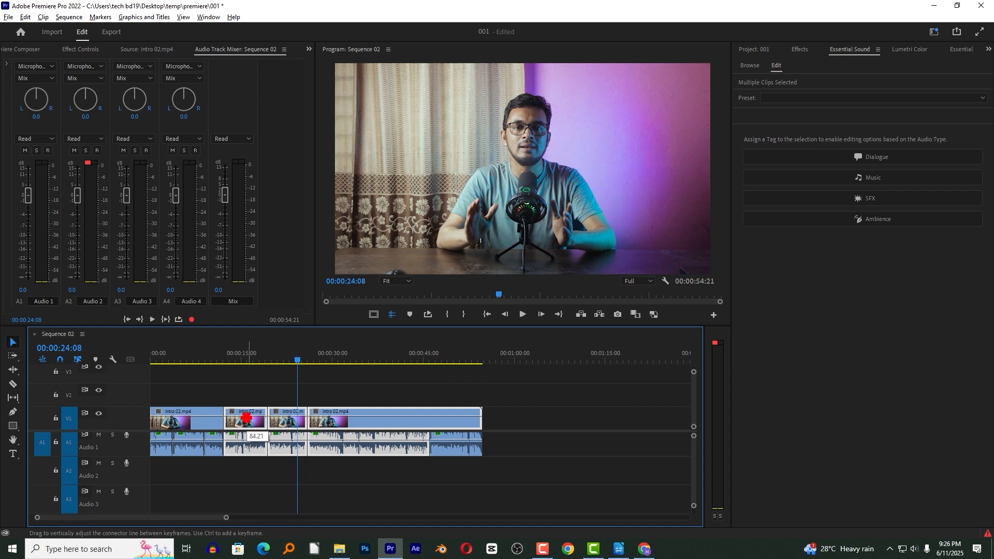
drag(251, 442, 262, 443)
drag(439, 381, 305, 460)
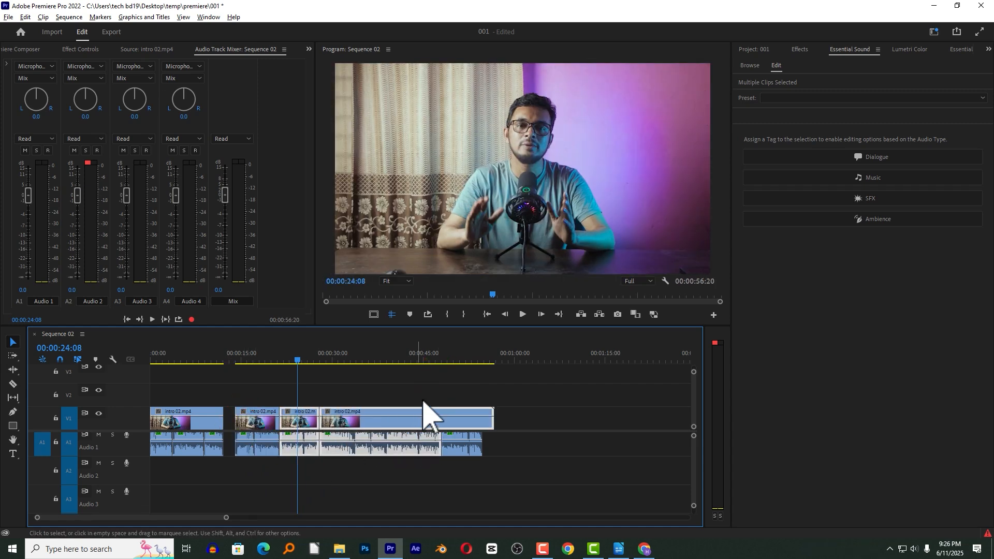
key(ctrl+z)
Spread the four intro 02.mp4 segments and their A1 audio apart with gaps between them, and place the playhead at 00:00:08:22.
drag(489, 392, 315, 469)
drag(363, 439, 378, 451)
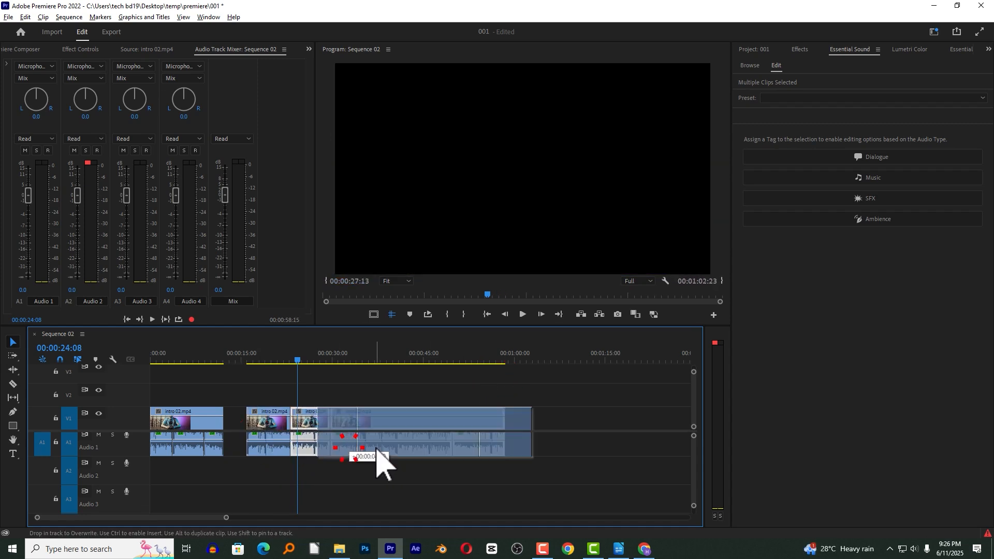
drag(574, 377, 475, 396)
click(497, 381)
click(221, 358)
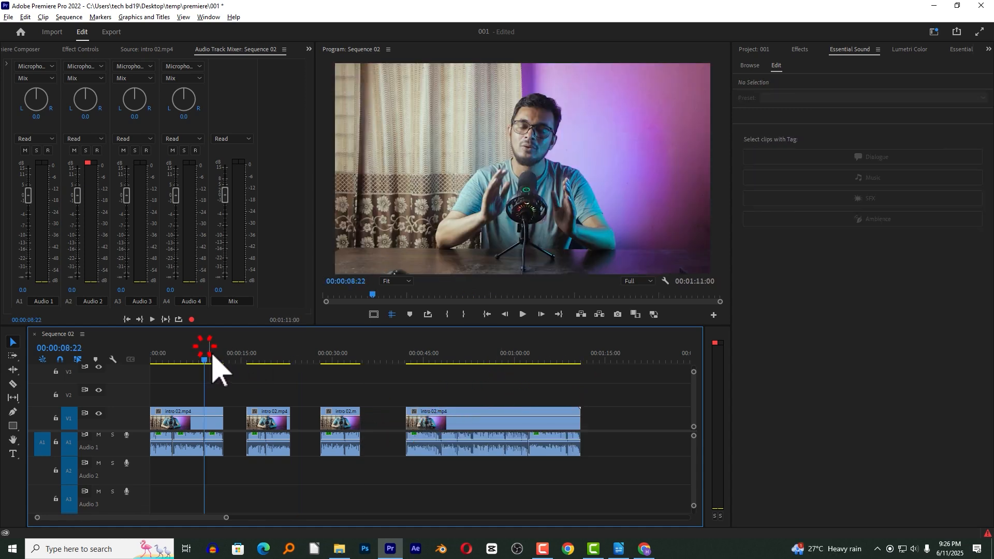
Import the Glass Chinchilla - The Mini Vandals music file and place it on audio track A3 from the sequence start.
drag(212, 349, 228, 372)
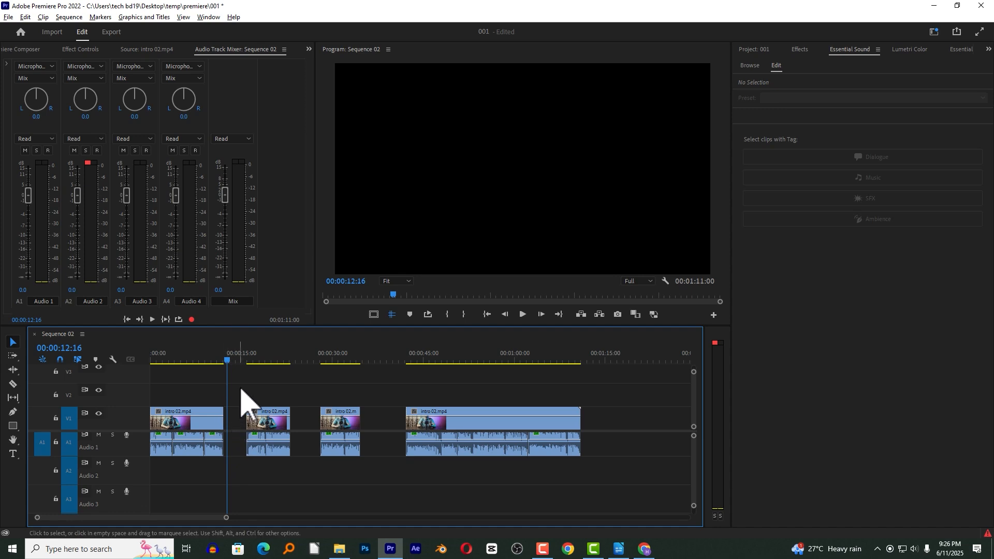
drag(288, 356, 300, 364)
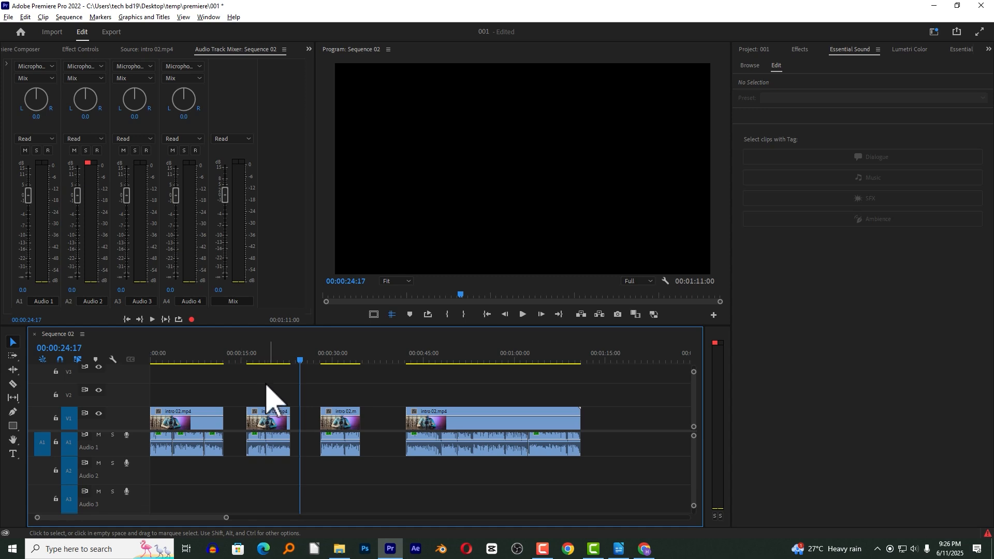
drag(185, 516, 159, 517)
click(753, 49)
click(946, 471)
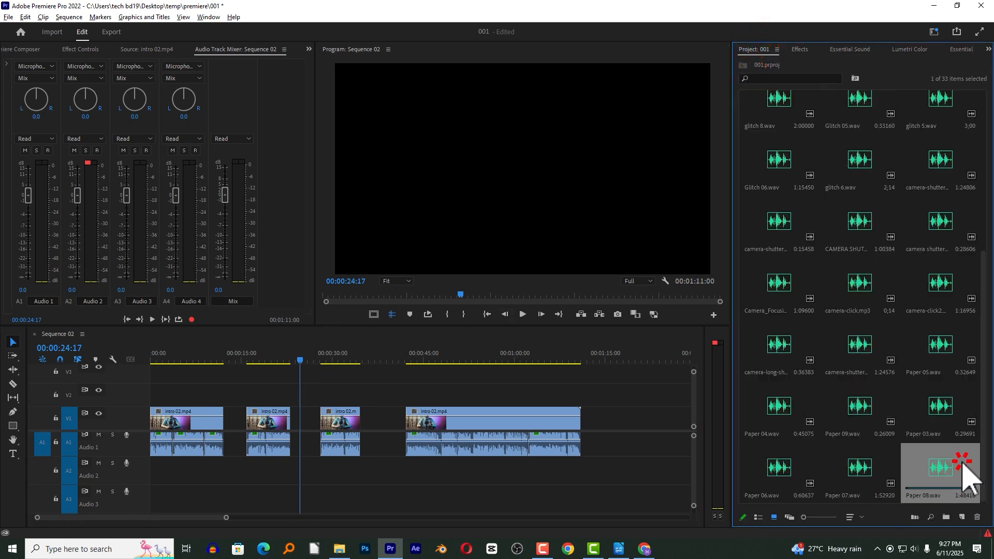
key(ctrl+i)
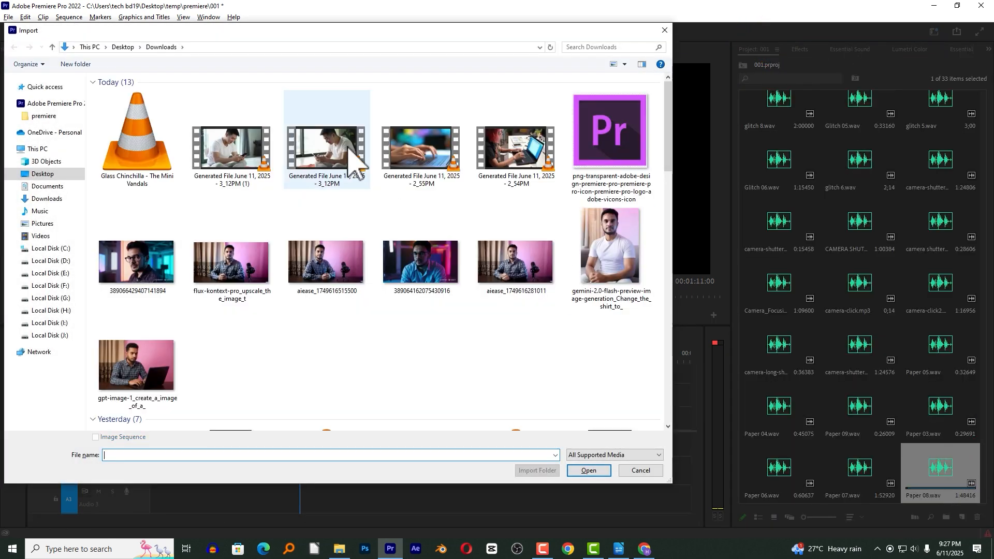
double_click(120, 162)
drag(789, 472, 218, 459)
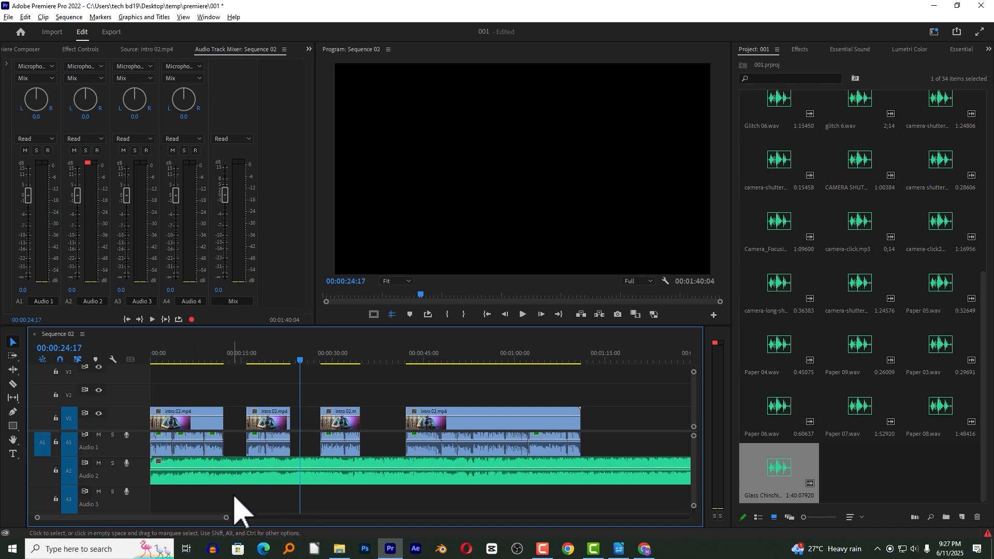
drag(214, 479, 206, 498)
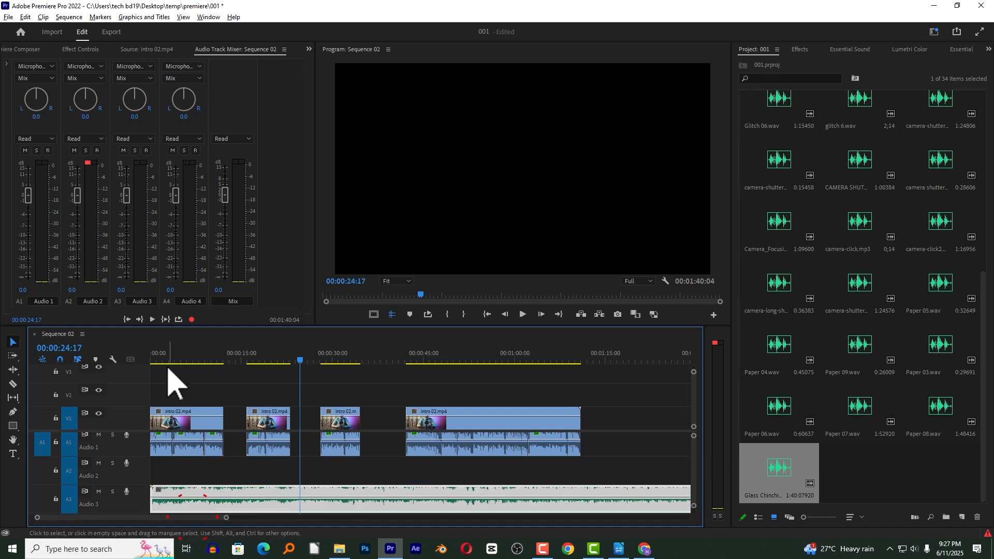
Try lowering the Audio 3 track volume to about -19 dB, preview the mix, and return the fader to 0.0 dB.
click(153, 355)
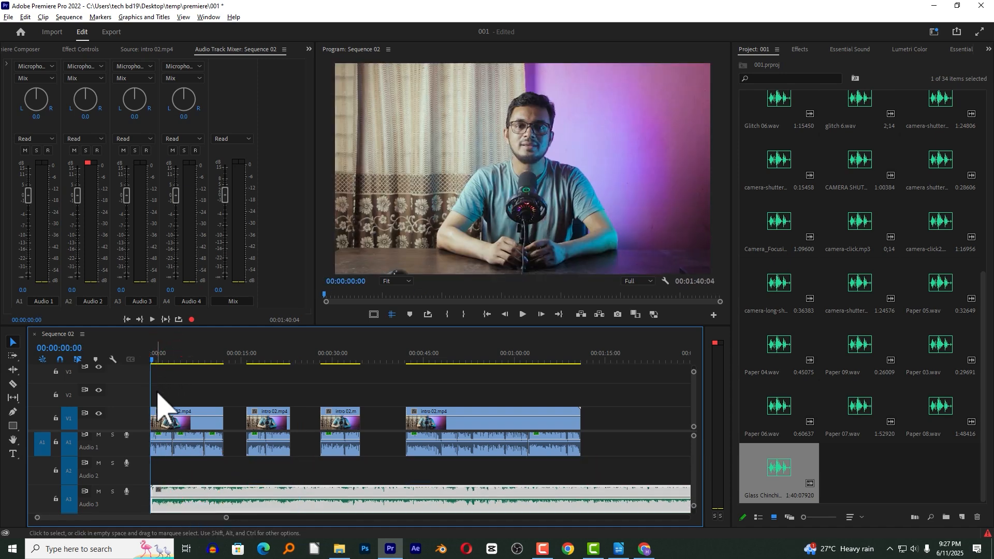
click(178, 346)
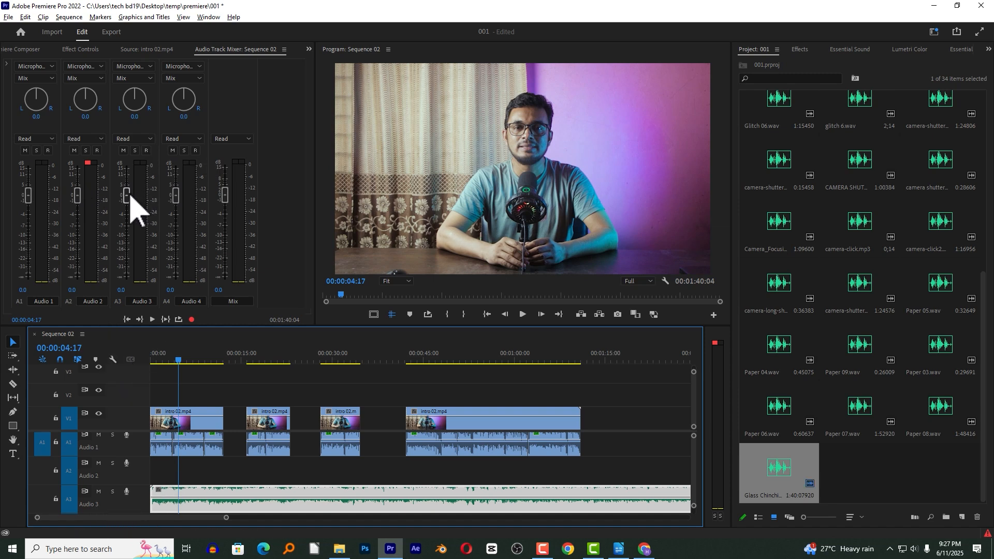
drag(126, 195, 128, 222)
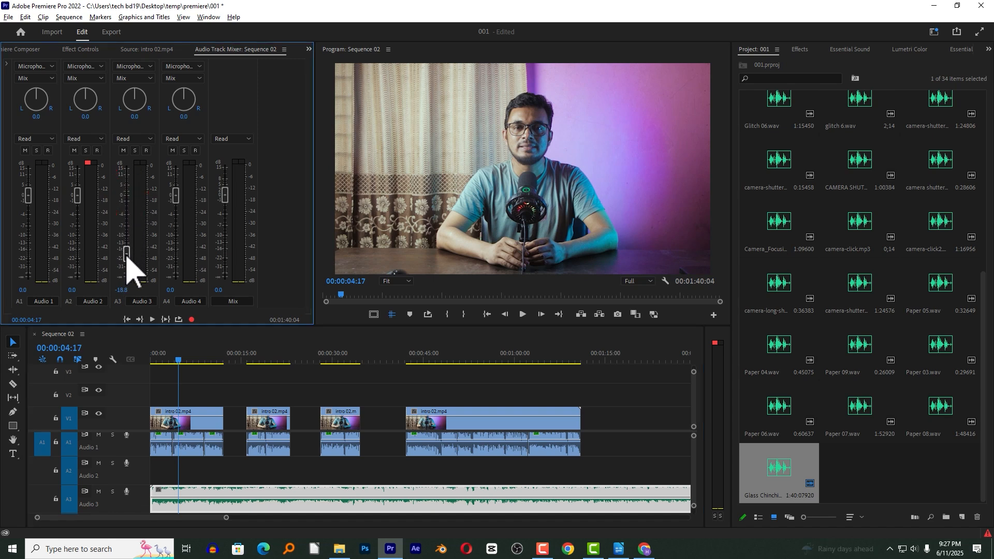
click(185, 356)
key(space)
key(space)
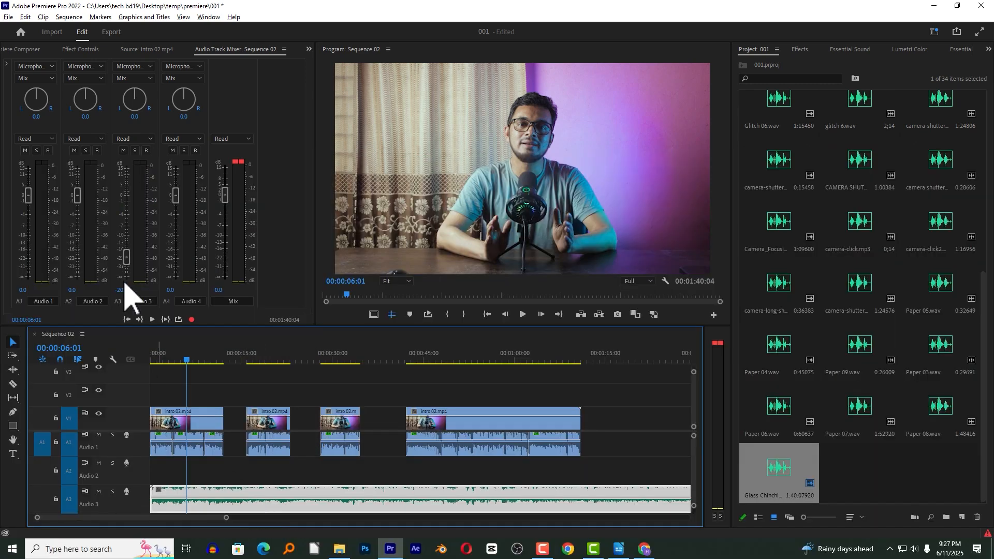
drag(126, 259, 128, 196)
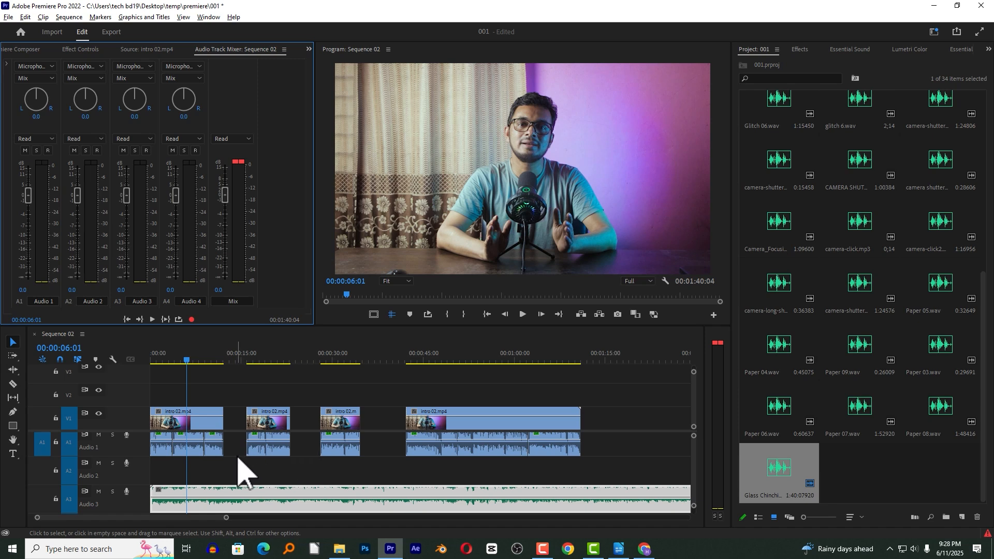
Select all the voice clips on track A1 and tag them as Dialogue in Essential Sound.
click(293, 494)
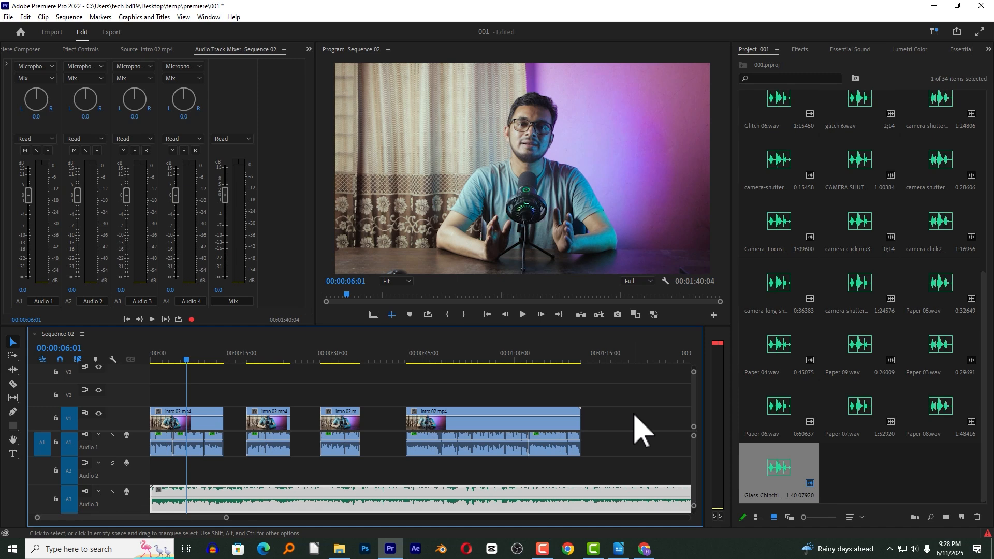
key(minus)
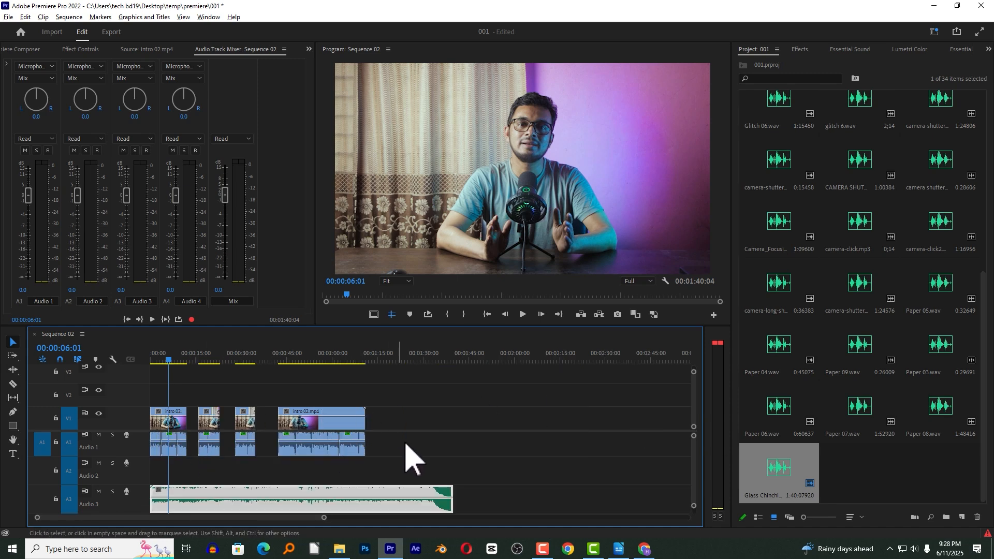
drag(621, 443, 146, 462)
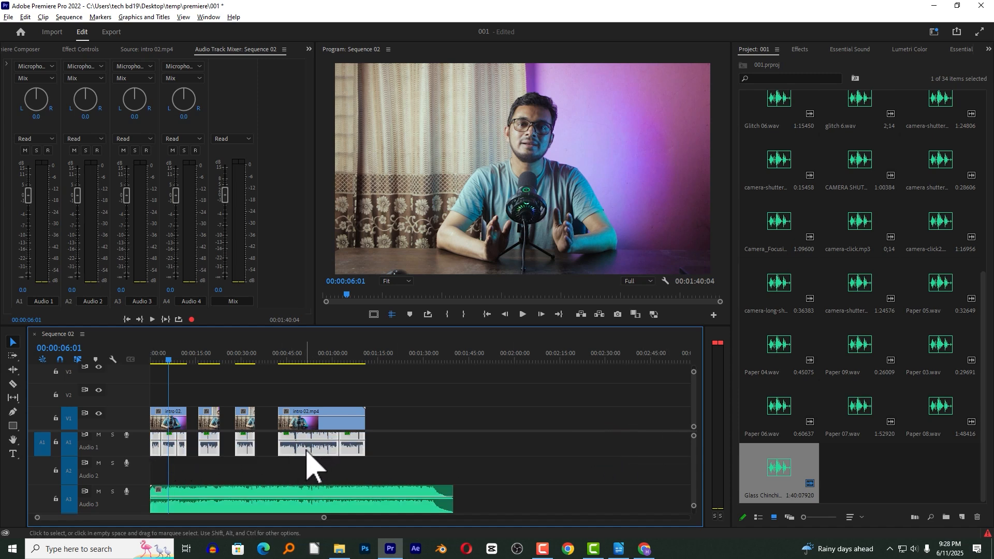
click(854, 50)
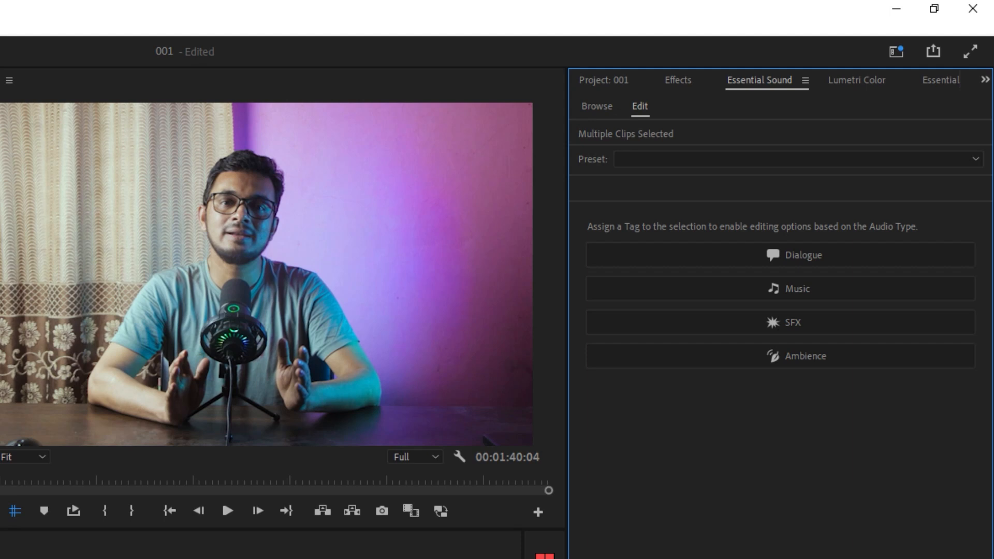
click(830, 252)
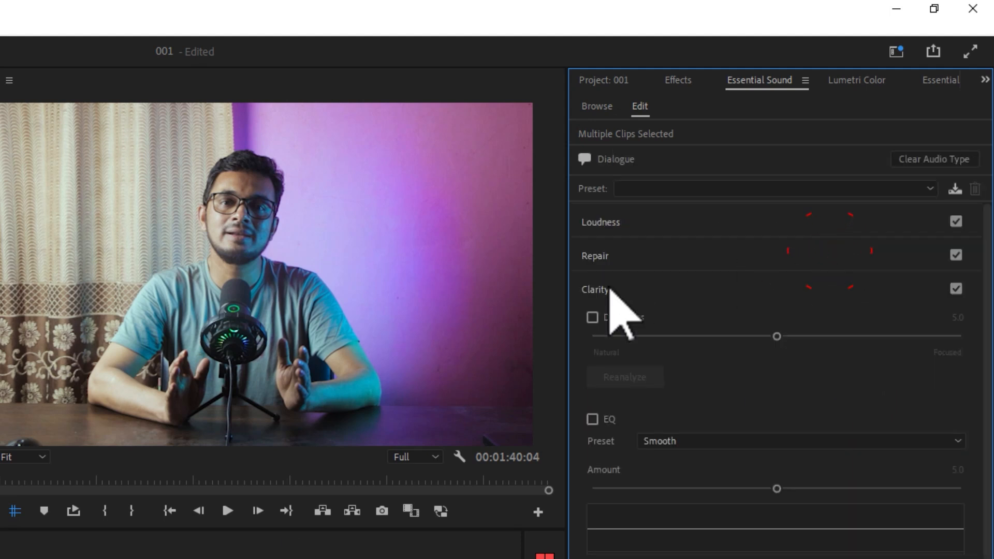
click(661, 185)
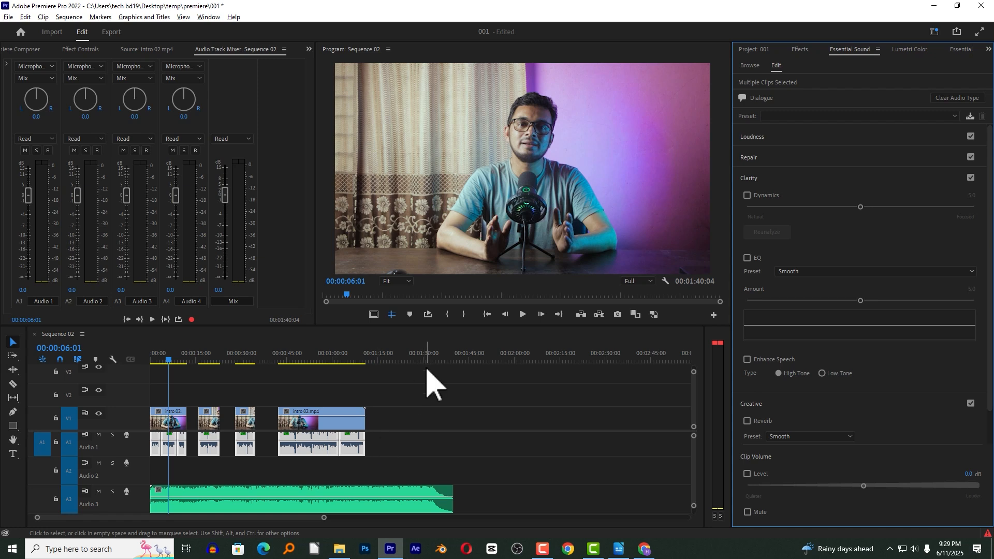
Tag the music clip on track A3 as Music and enable its ducking against dialogue clips.
click(299, 509)
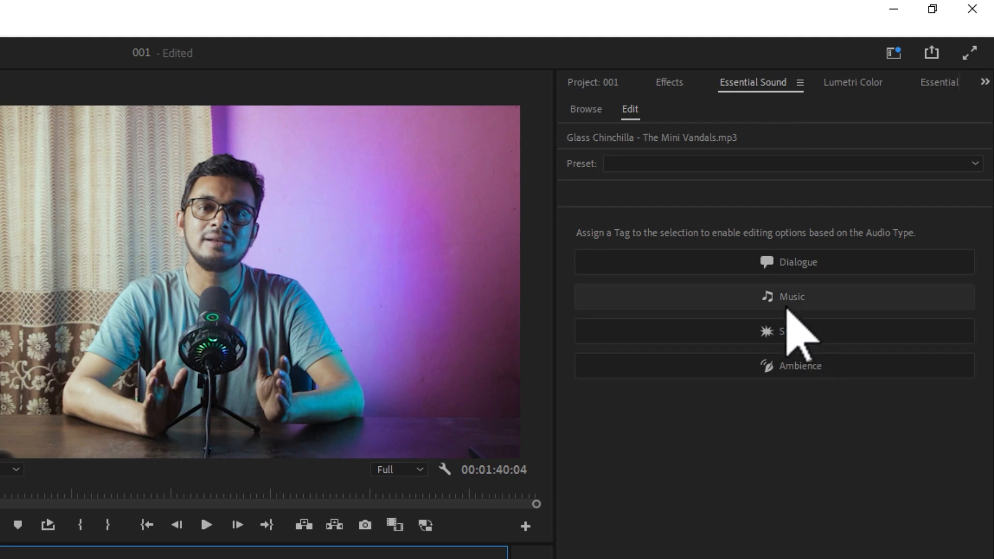
click(815, 294)
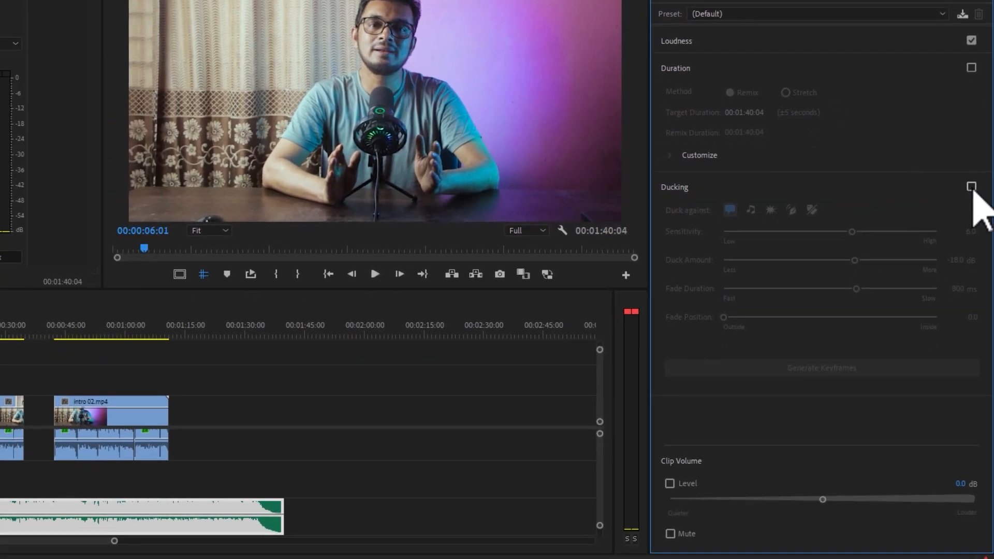
click(971, 187)
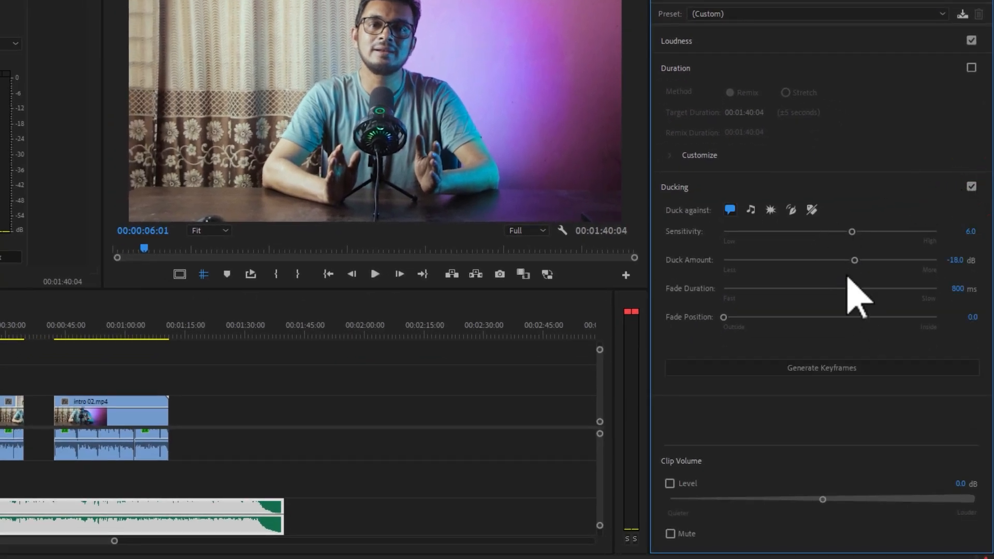
Set the music ducking to sensitivity 5.9, duck amount -20.1 dB and fade duration 823 ms, and generate its keyframes.
click(851, 232)
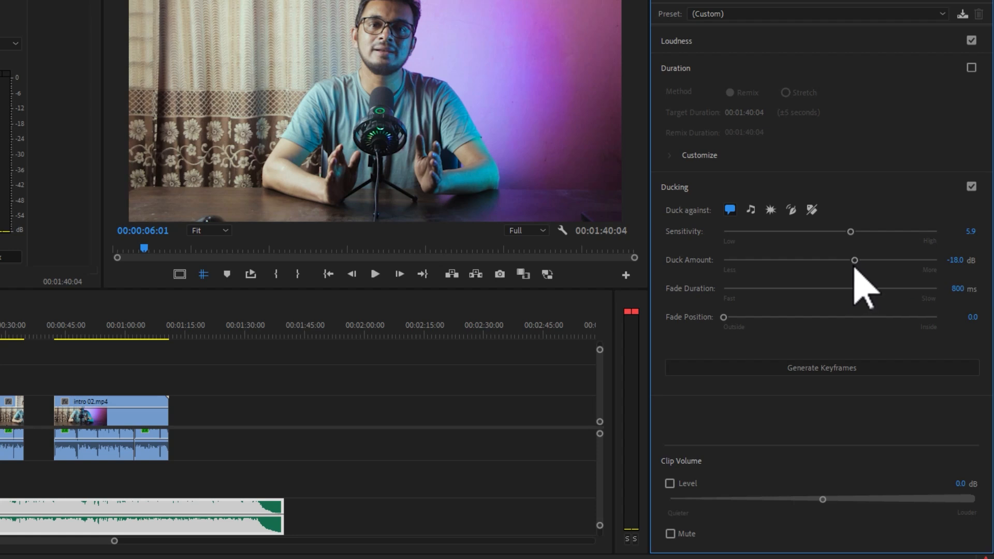
drag(854, 261, 856, 261)
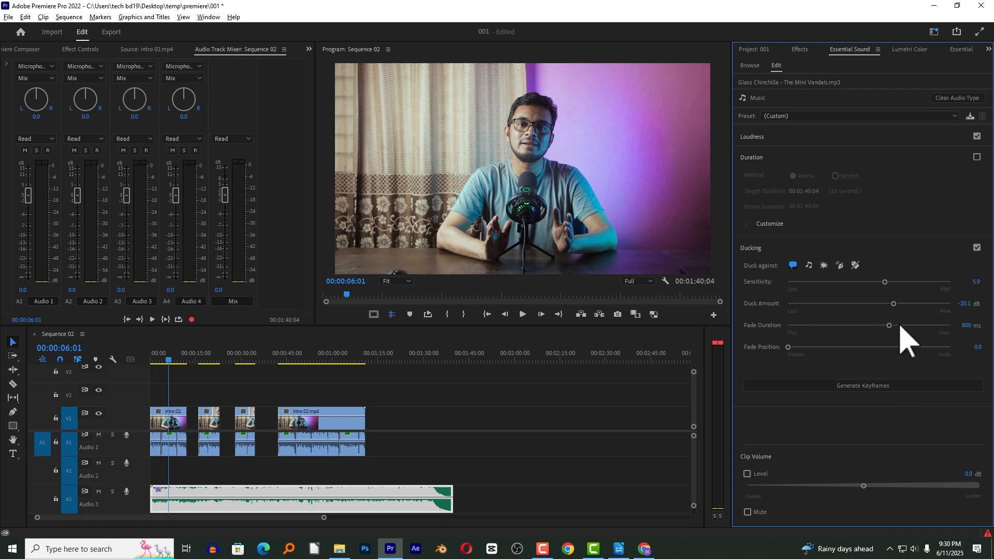
click(179, 363)
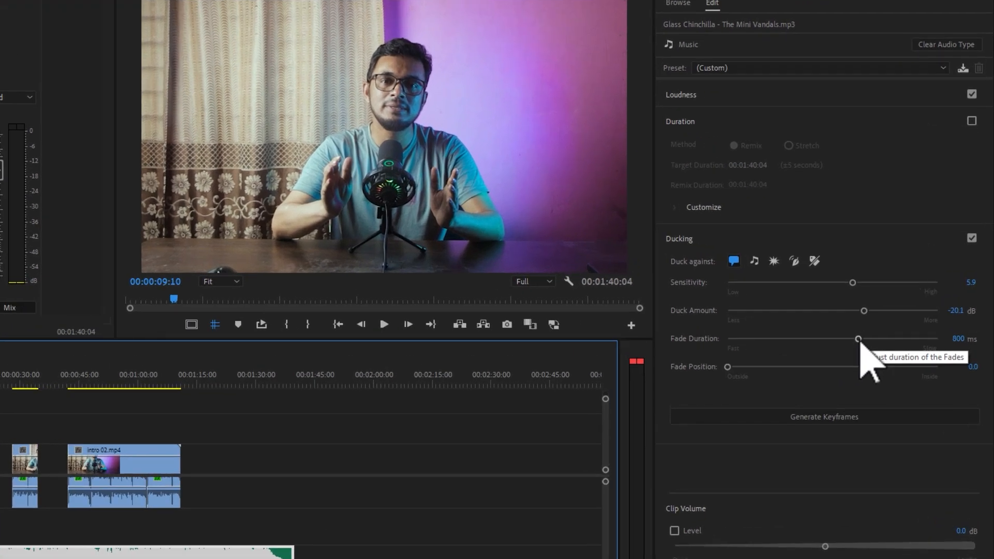
click(889, 326)
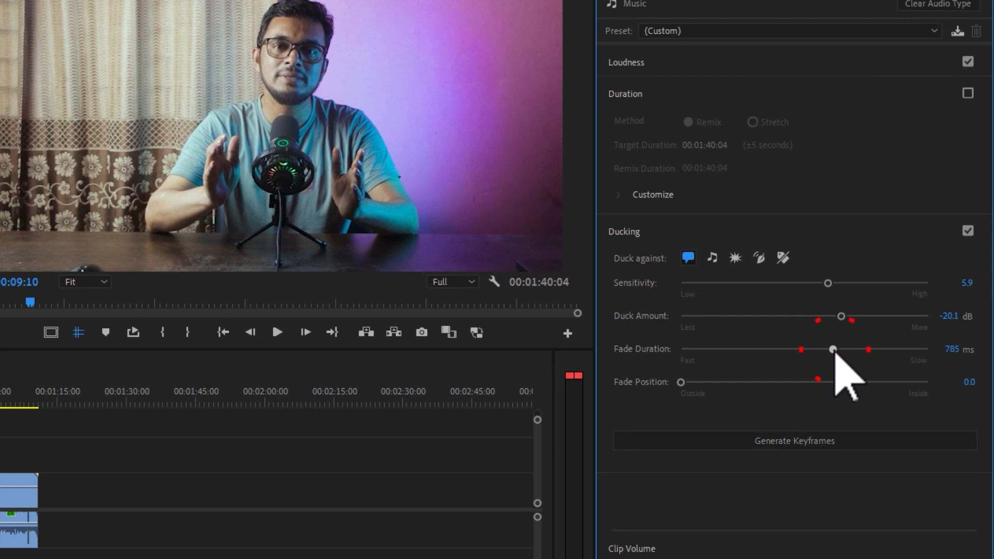
drag(834, 350, 837, 350)
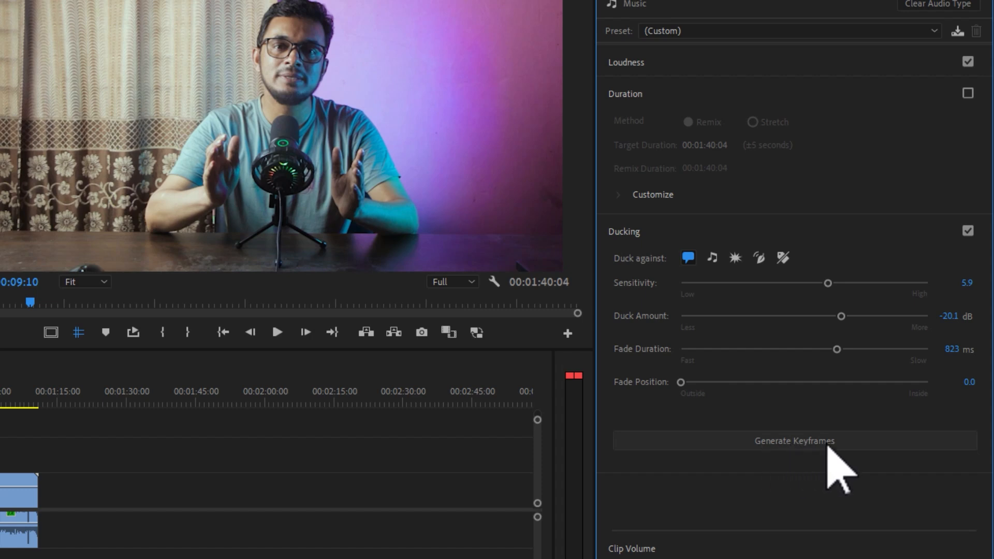
click(828, 449)
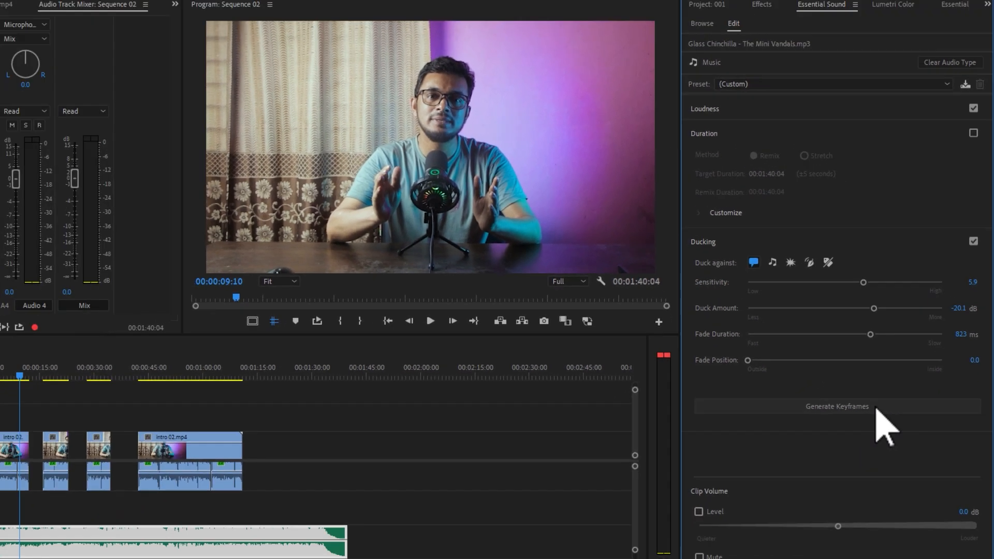
click(880, 407)
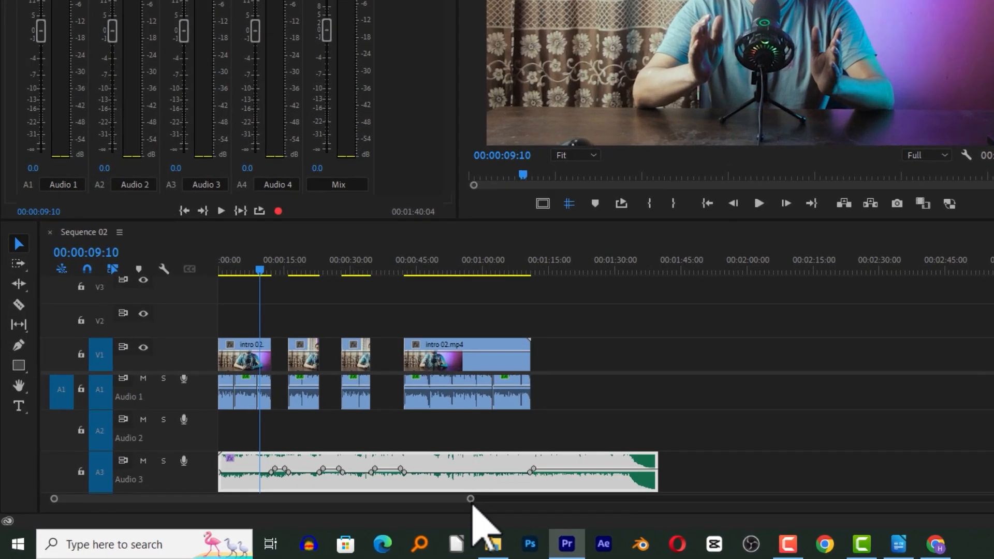
Play the sequence from its start and across the gaps between voice clips to check the music ducking.
drag(325, 519, 318, 521)
drag(500, 498, 355, 520)
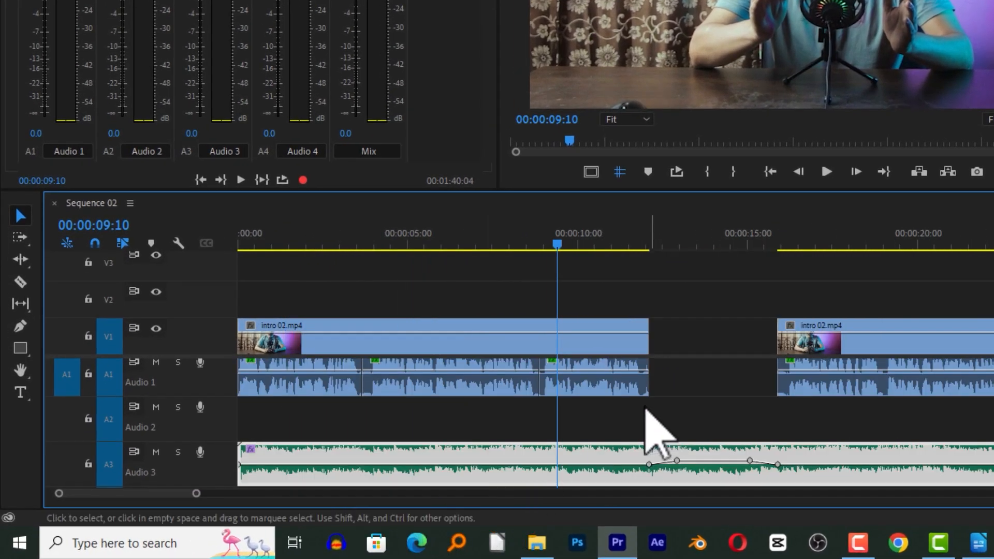
click(504, 294)
click(437, 368)
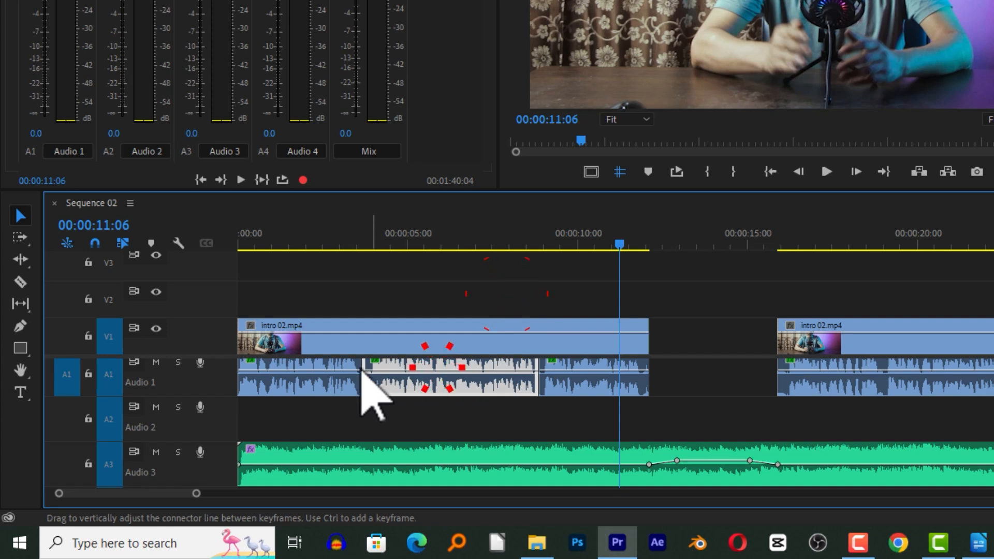
drag(331, 233, 247, 246)
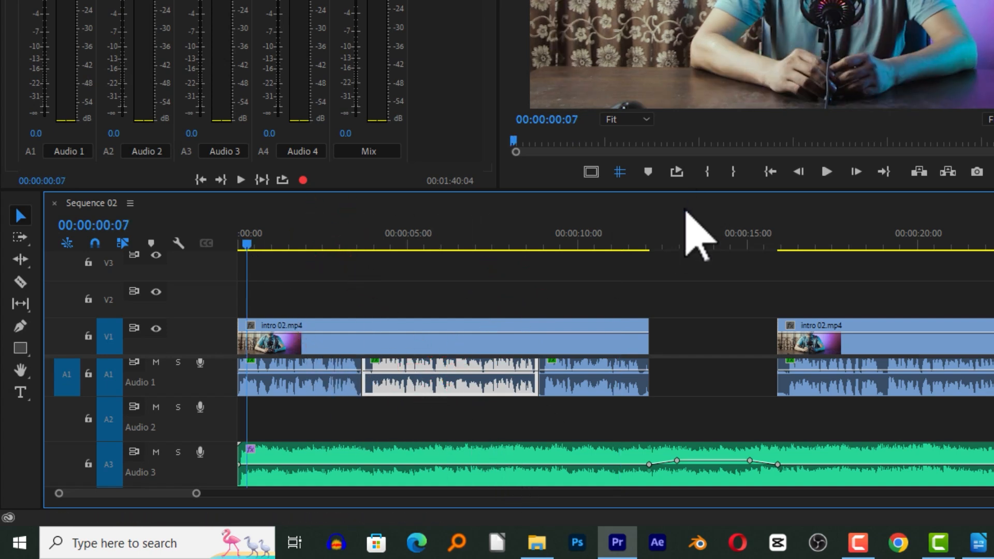
key(space)
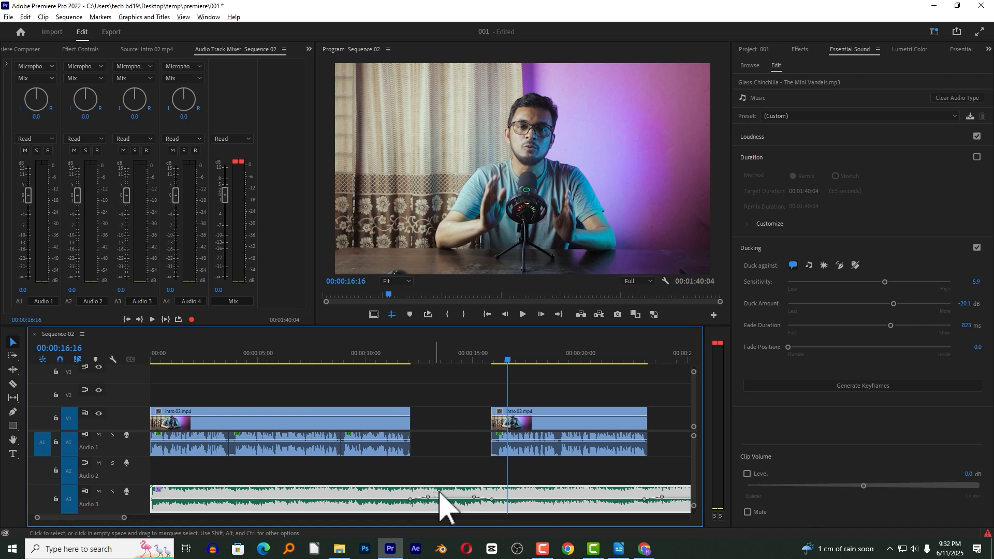
click(496, 361)
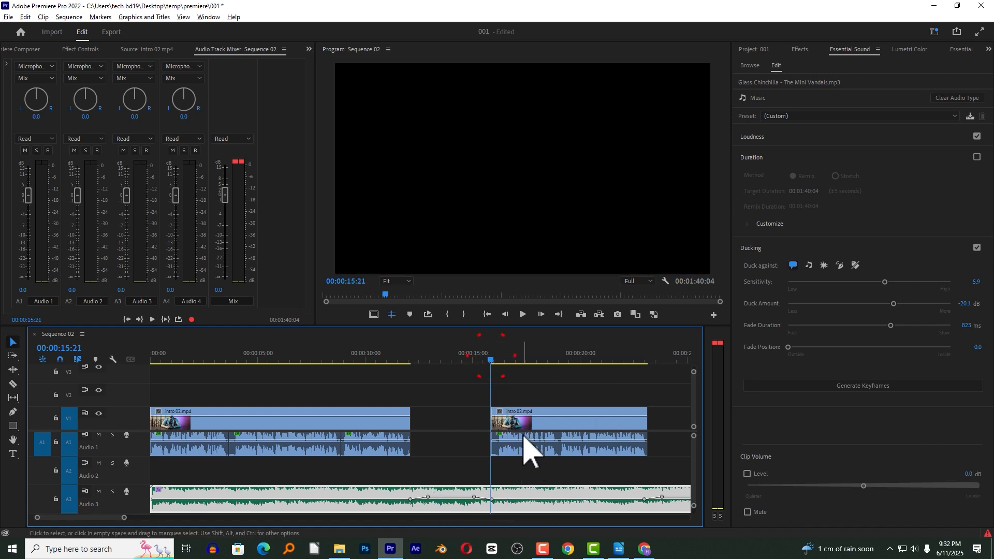
key(space)
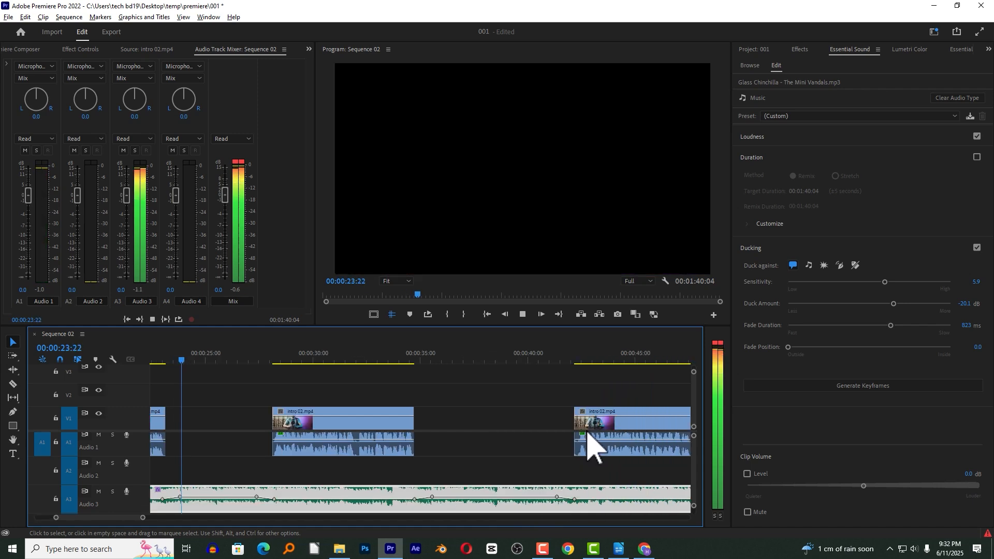
key(space)
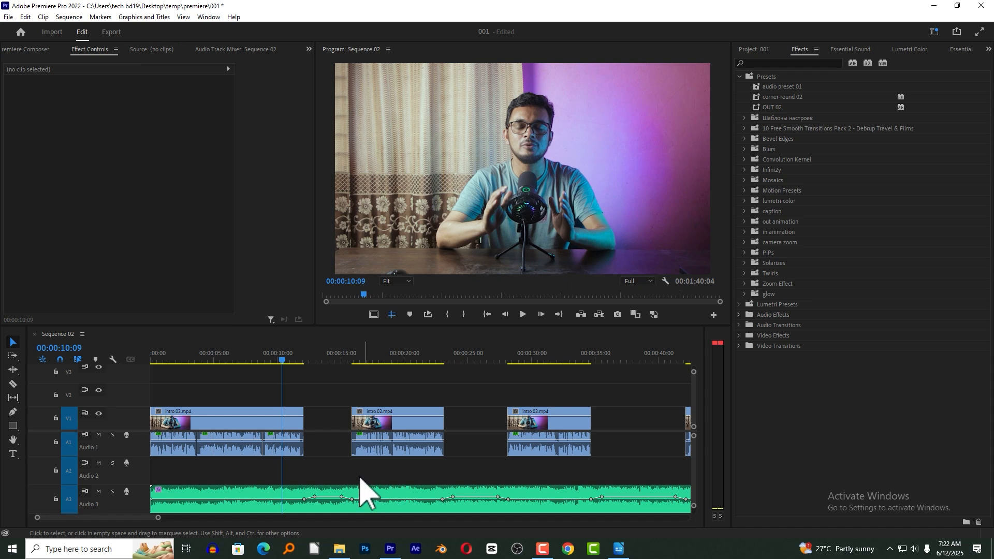
Save the last audio segment's Bass, Treble and Multiband Compressor effects in the first intro clip together as the preset "audio preset 02".
click(290, 440)
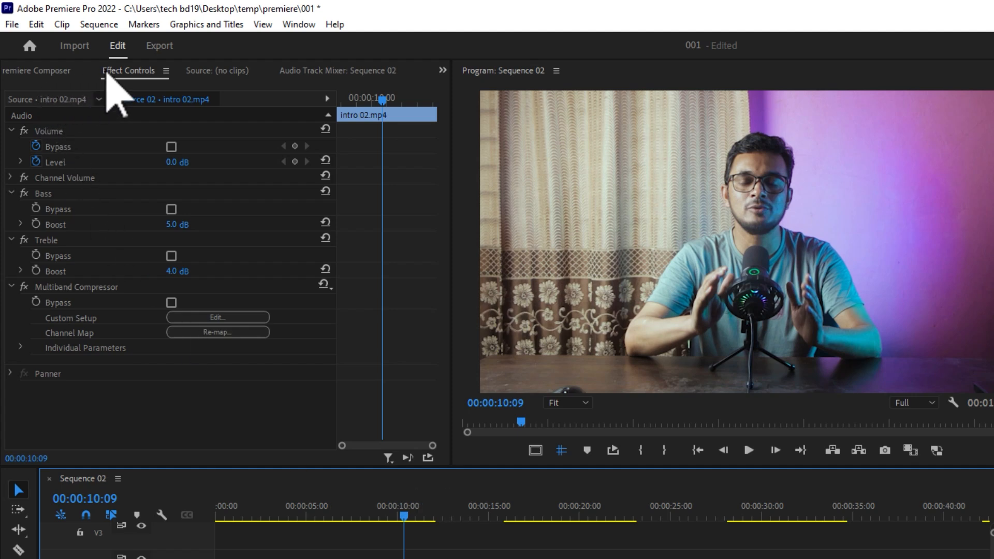
click(36, 196)
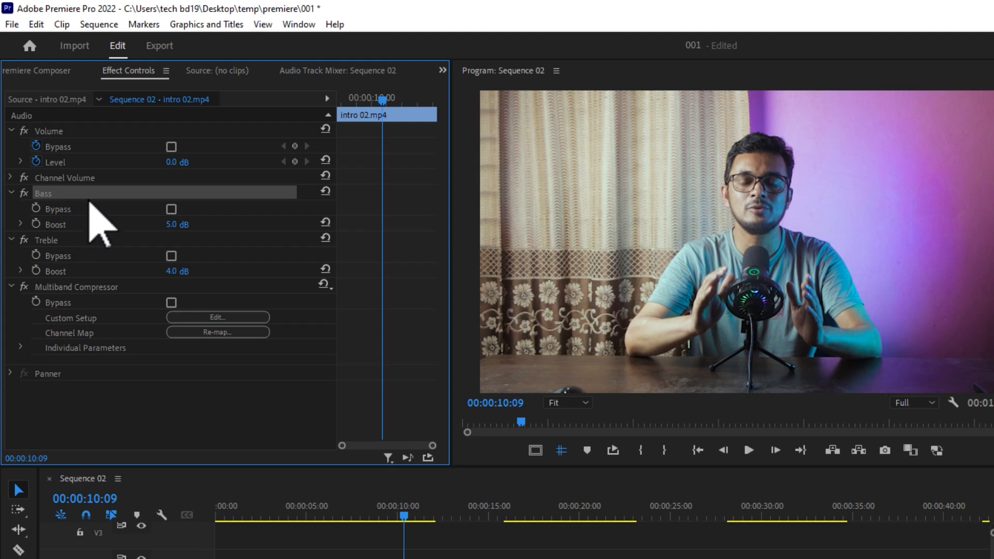
ctrl+click(49, 241)
ctrl+click(68, 287)
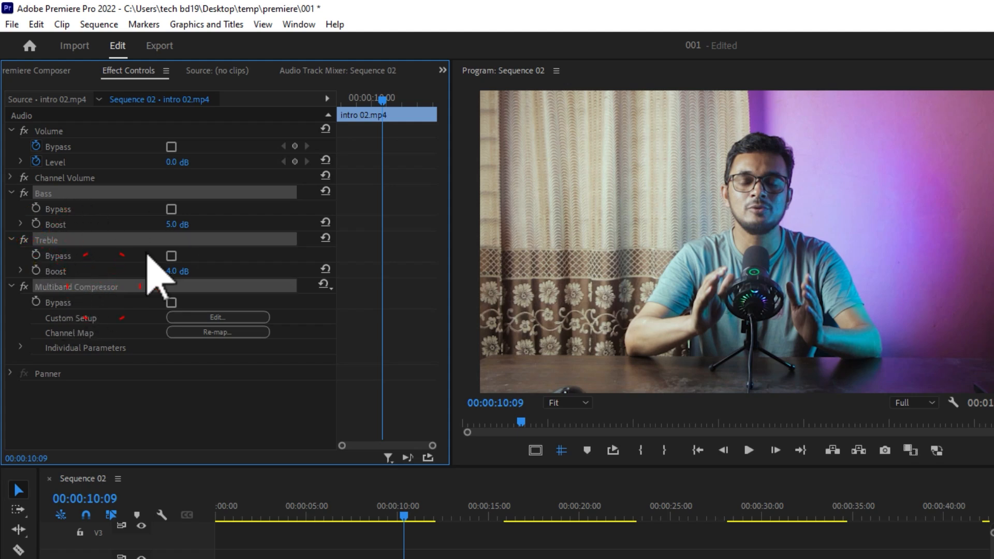
right_click(129, 284)
click(158, 309)
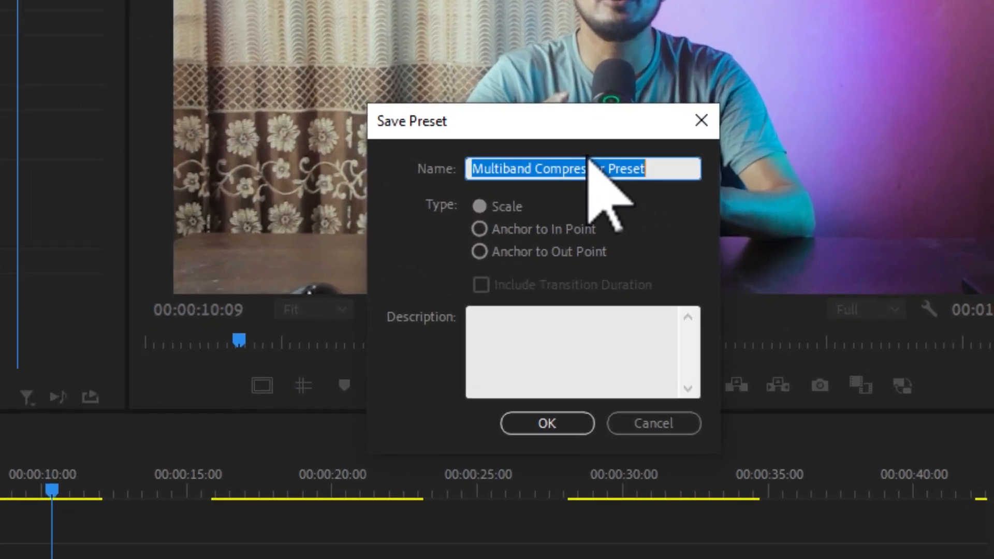
text(audio preset 02)
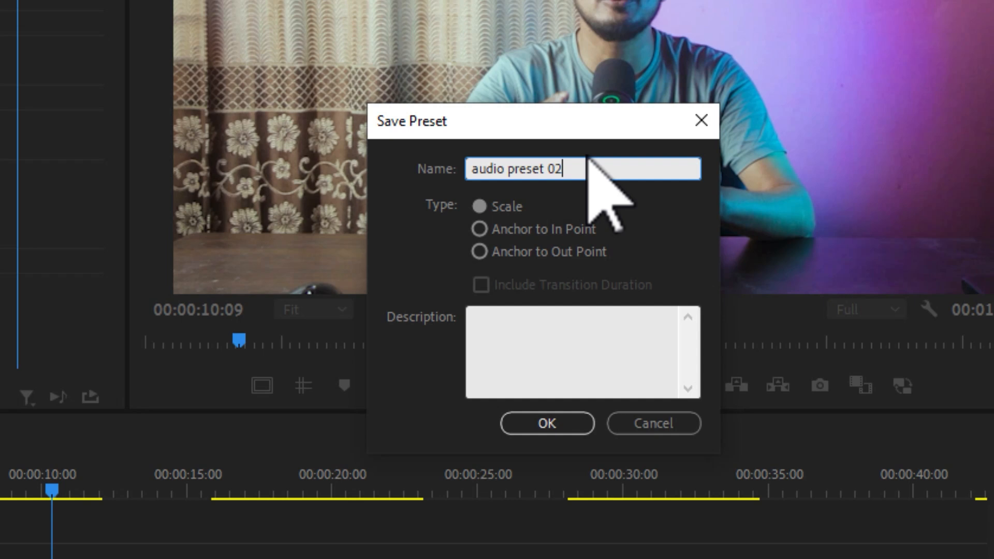
click(548, 422)
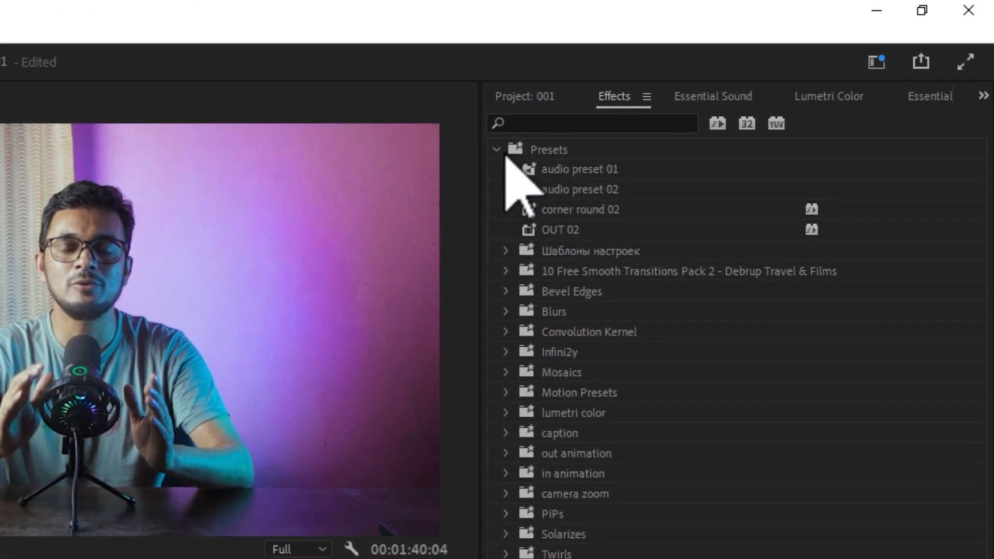
Locate and select "audio preset 02" in the Presets folder of the effects library.
click(496, 149)
double_click(549, 148)
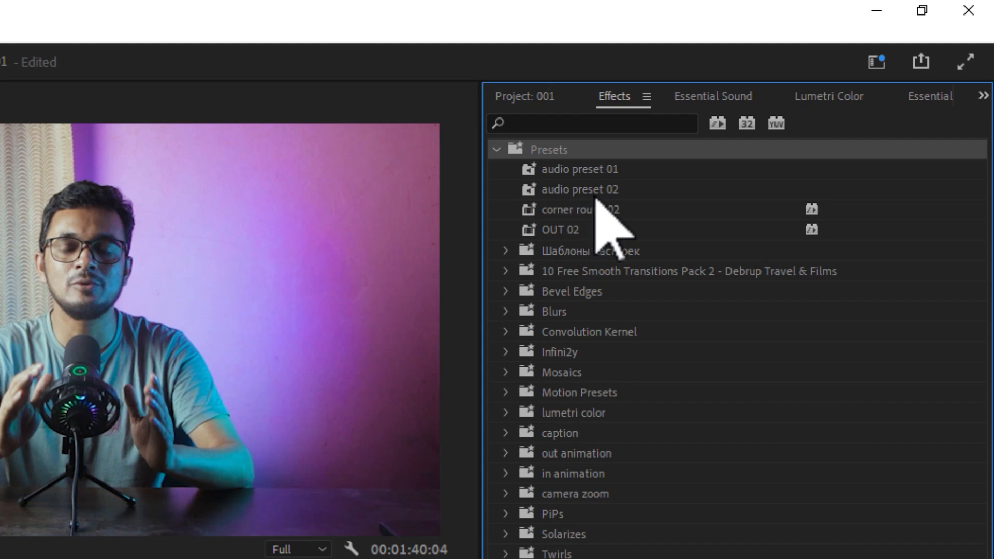
click(598, 190)
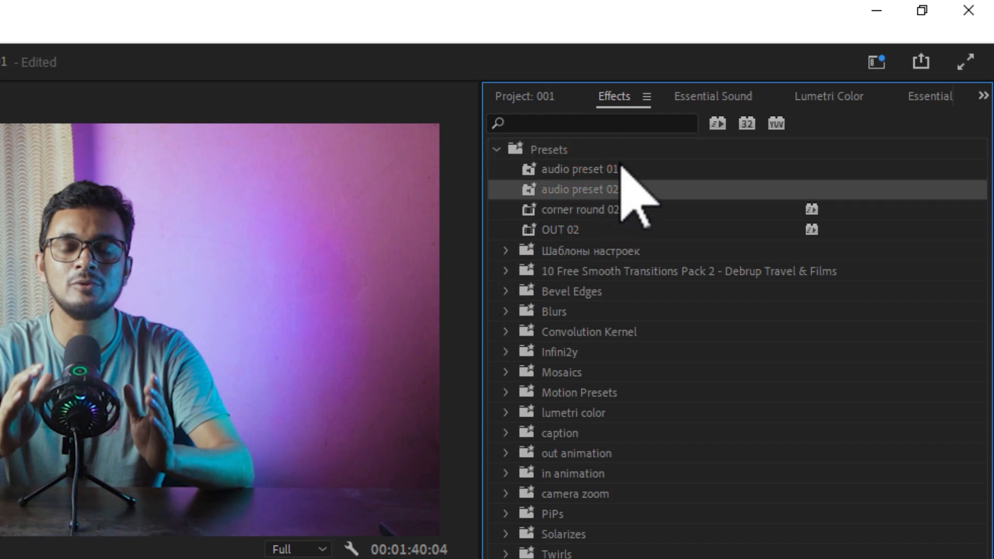
click(595, 189)
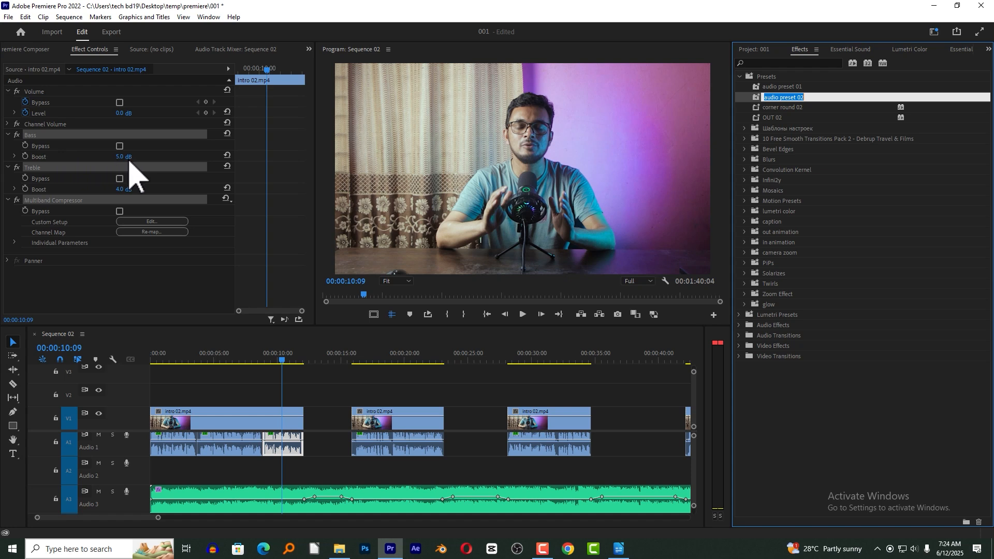
Review the built-in presets in the Multiband Compressor editor, keeping Broadcast, and close the editor.
click(171, 222)
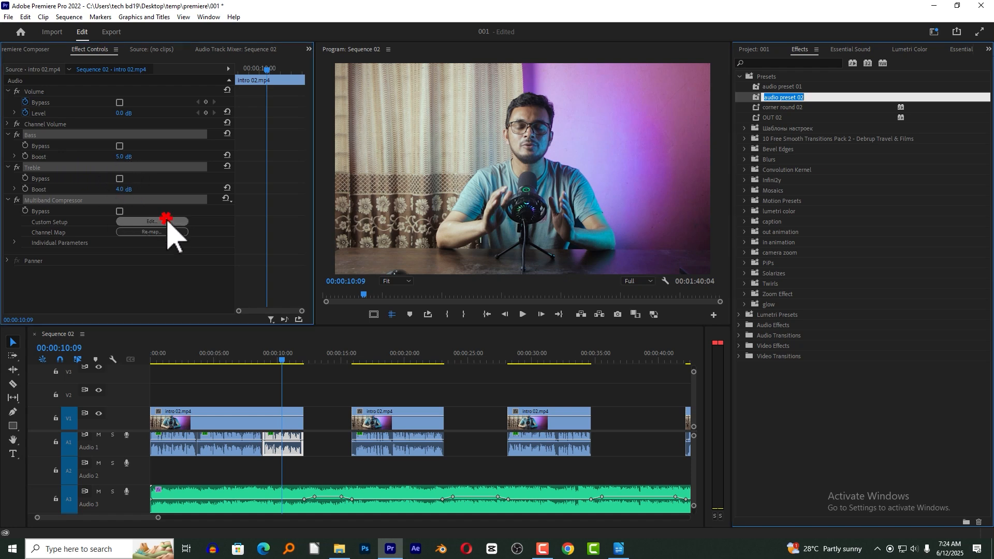
click(466, 136)
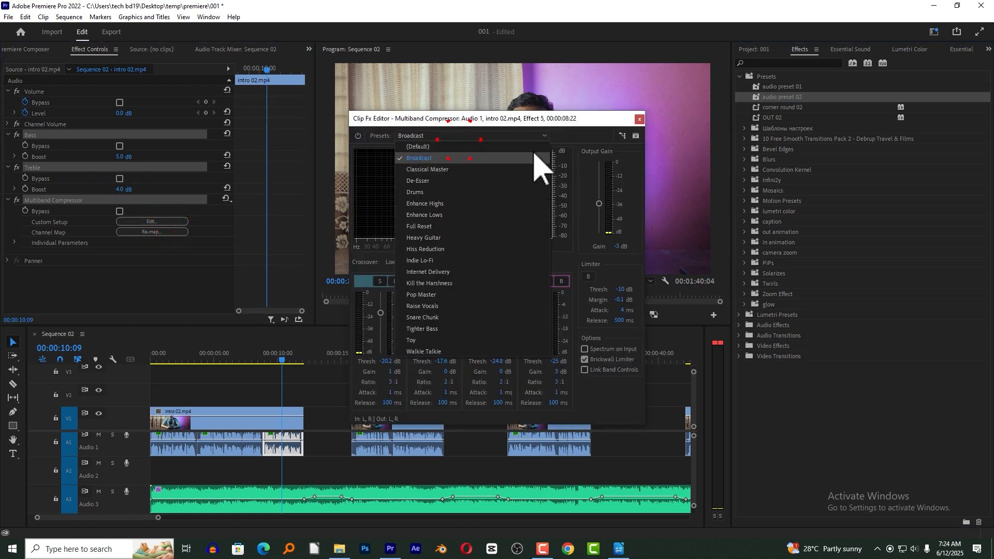
click(639, 119)
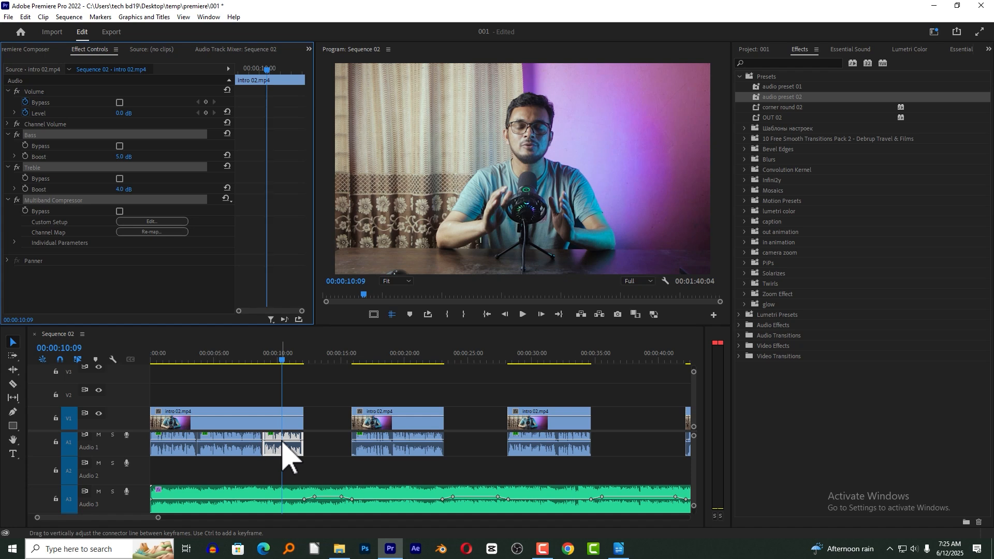
Delete the split audio segment at the end of the first intro clip on track A1.
click(306, 377)
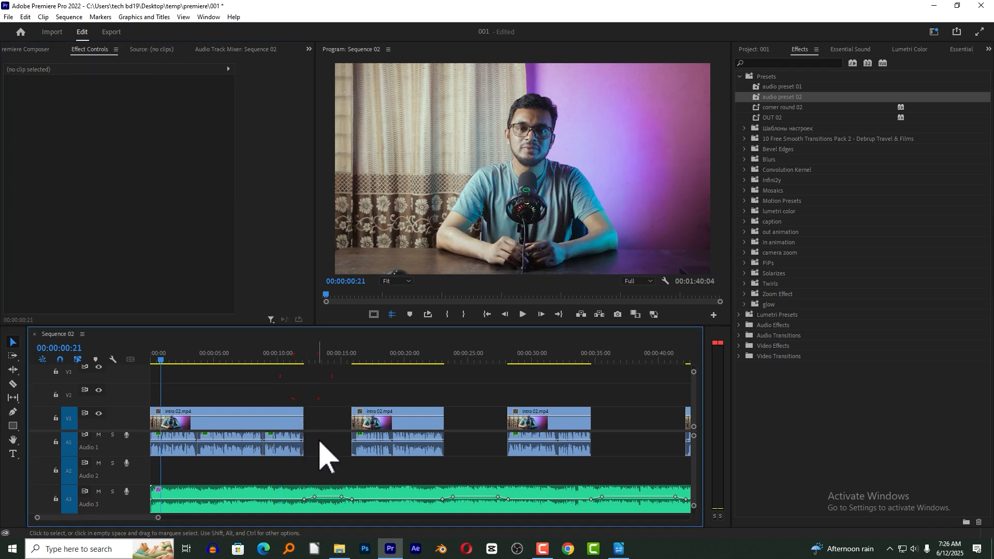
mouse_move(318, 438)
mouse_down()
mouse_move(218, 469)
mouse_move(221, 455)
mouse_move(320, 441)
mouse_move(303, 439)
mouse_up()
key(Delete)
Set the first intro clip's video and audio speed to 110% with Maintain Audio Pitch enabled.
click(265, 439)
drag(266, 396, 253, 455)
right_click(253, 423)
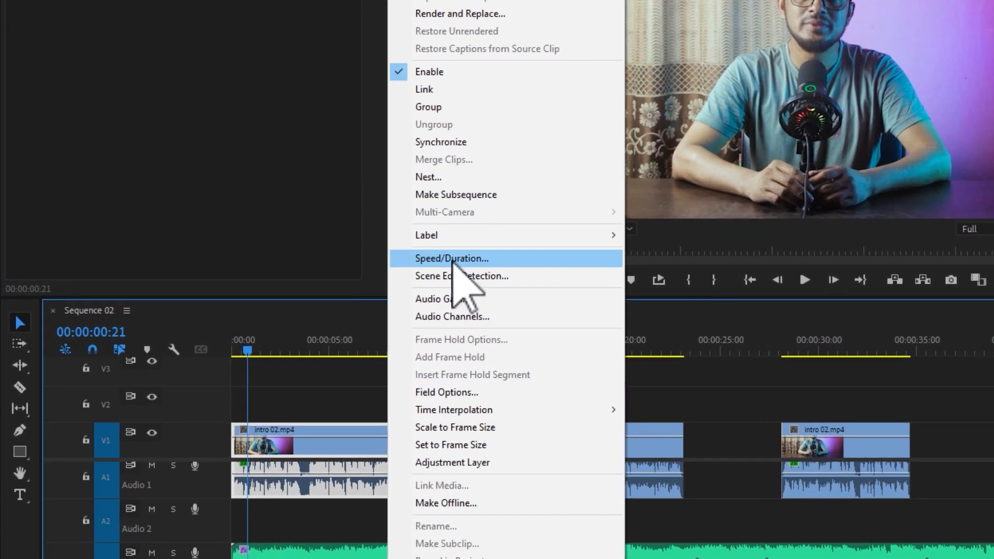
click(452, 261)
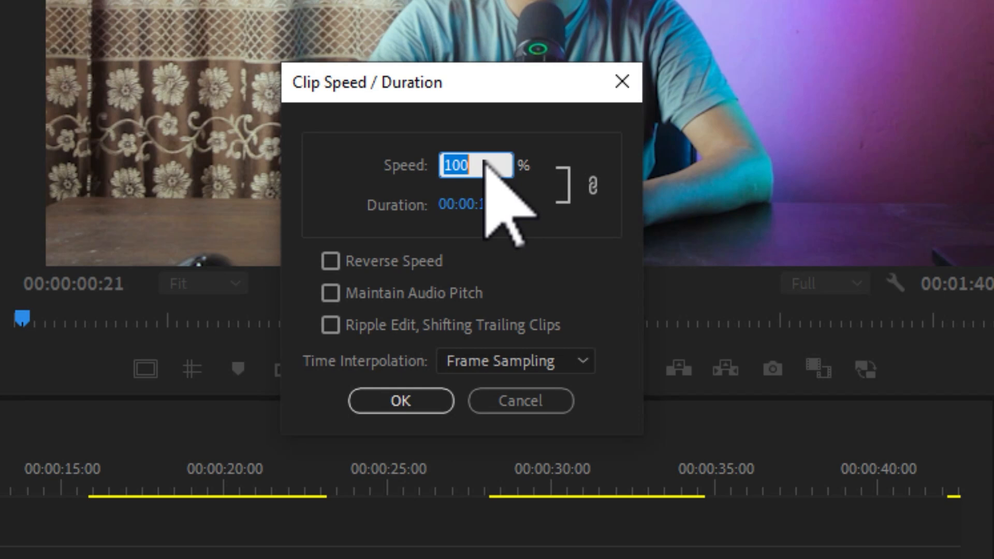
text(1)
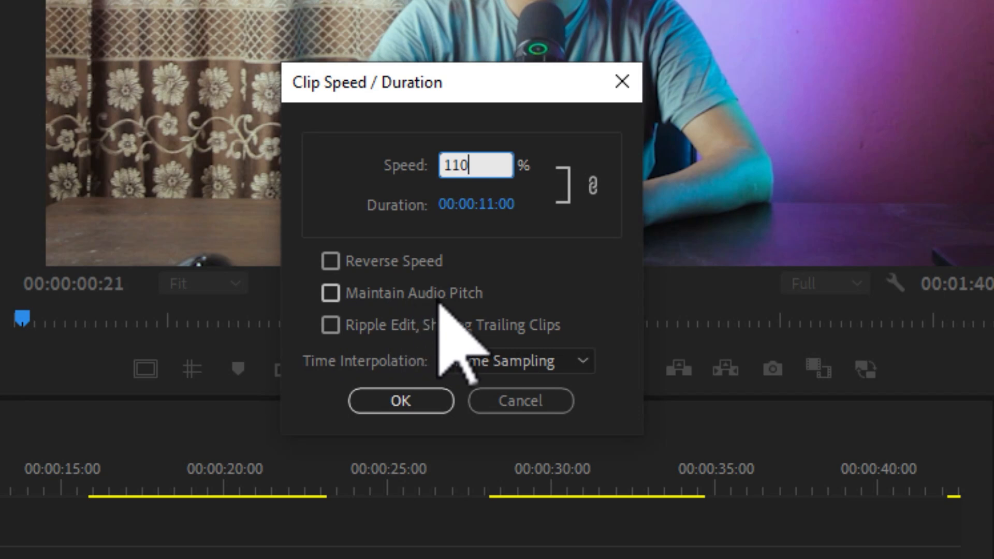
click(335, 296)
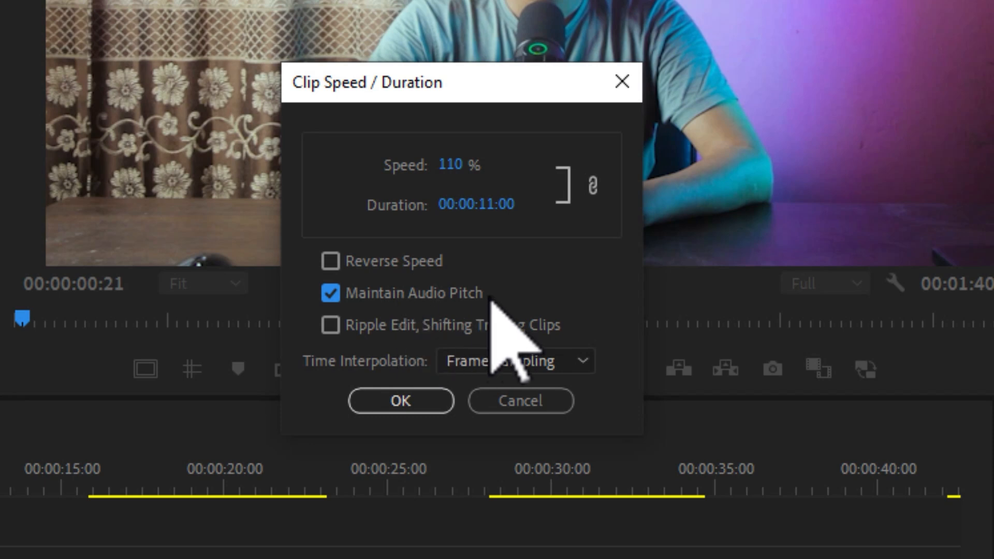
click(398, 401)
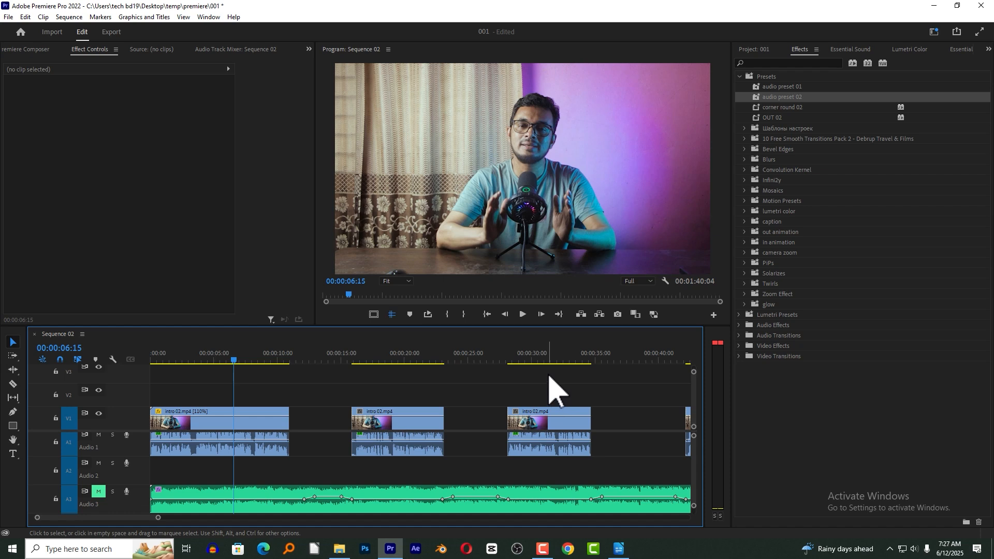
Delete the other intro clips and extend the 110% clip's video and audio to full length.
key(minus)
drag(592, 385, 271, 458)
key(Delete)
drag(243, 394, 508, 417)
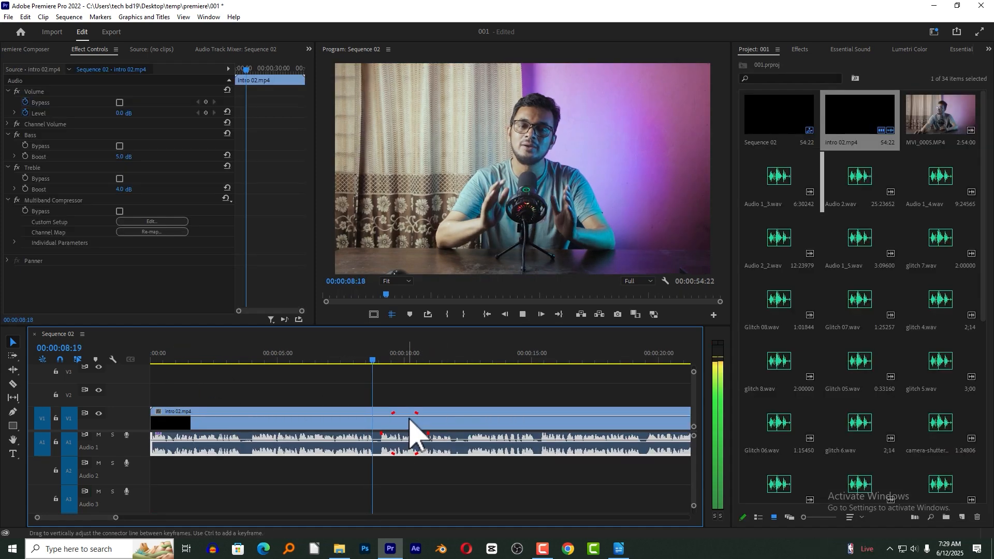
Isolate a short voice segment on track A1 by splitting the audio at about 00:00:09:00 and 00:00:09:10.
click(382, 361)
key(space)
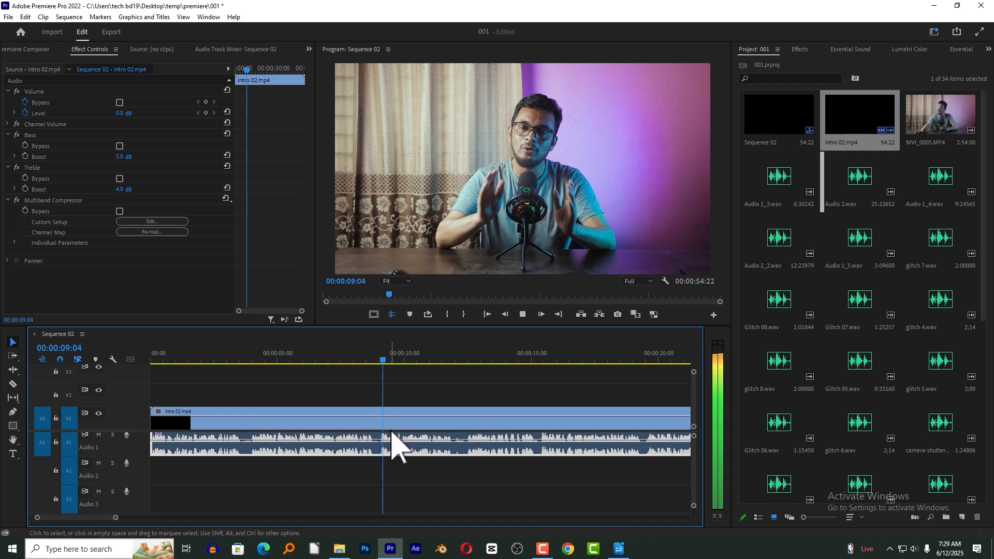
key(space)
click(384, 357)
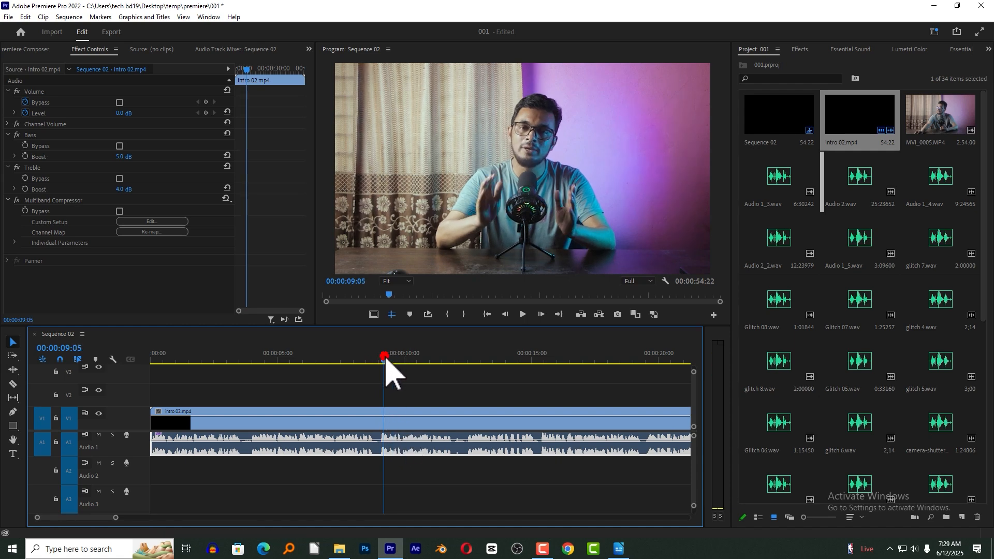
key(ctrl+k)
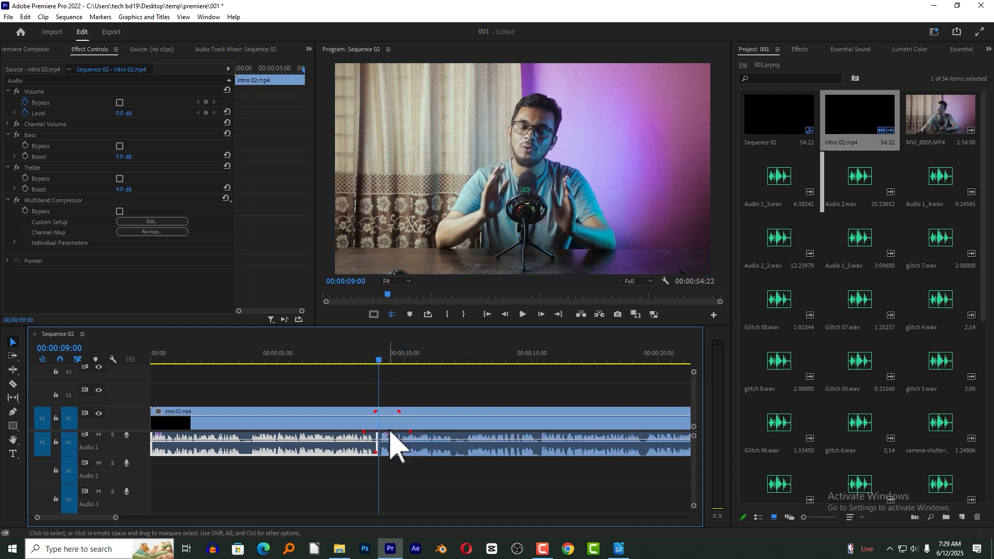
drag(379, 357, 391, 361)
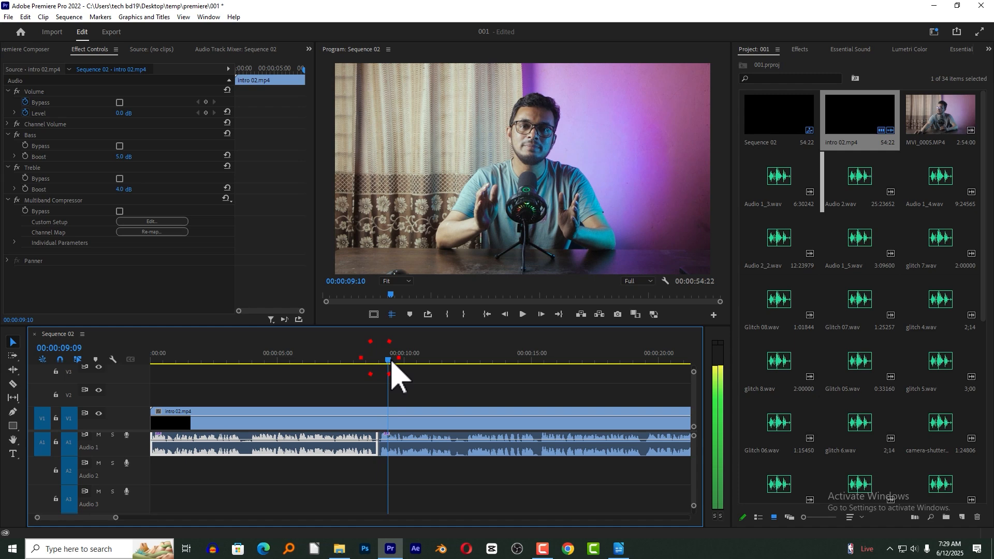
click(394, 438)
key(ctrl+k)
Isolate a second voice segment on track A1 by splitting the audio at 00:00:14:04 and 00:00:15:04.
click(510, 359)
click(528, 407)
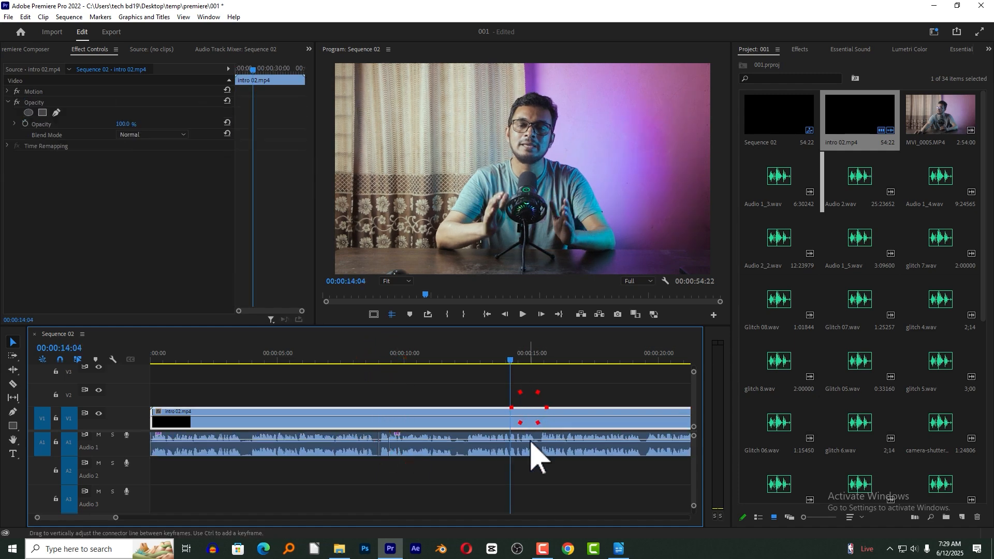
click(533, 448)
key(ctrl+k)
click(535, 358)
click(525, 448)
key(ctrl+k)
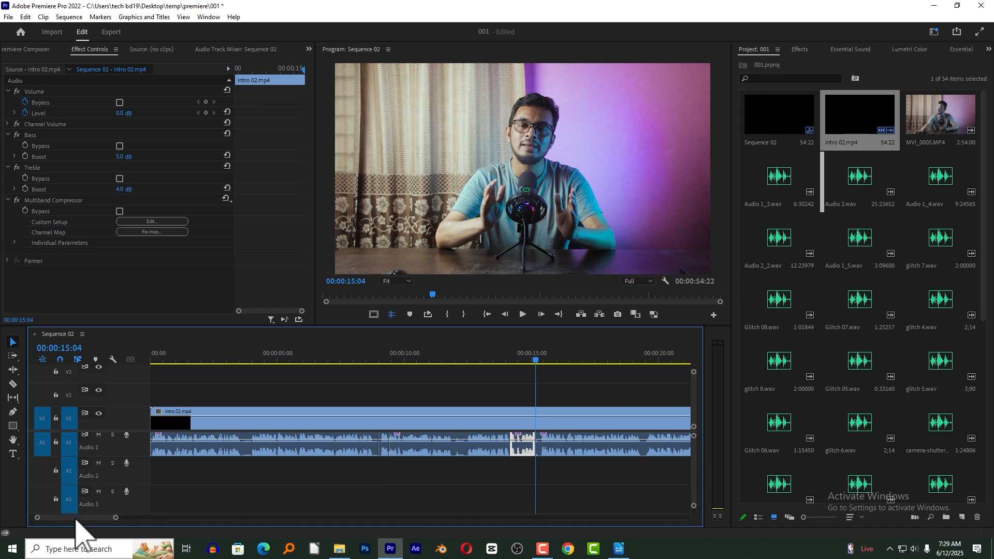
Isolate a third voice segment on track A1 by splitting the audio at about 00:00:19:14 and 00:00:20:07.
scroll(88, 517, down, 3)
click(457, 358)
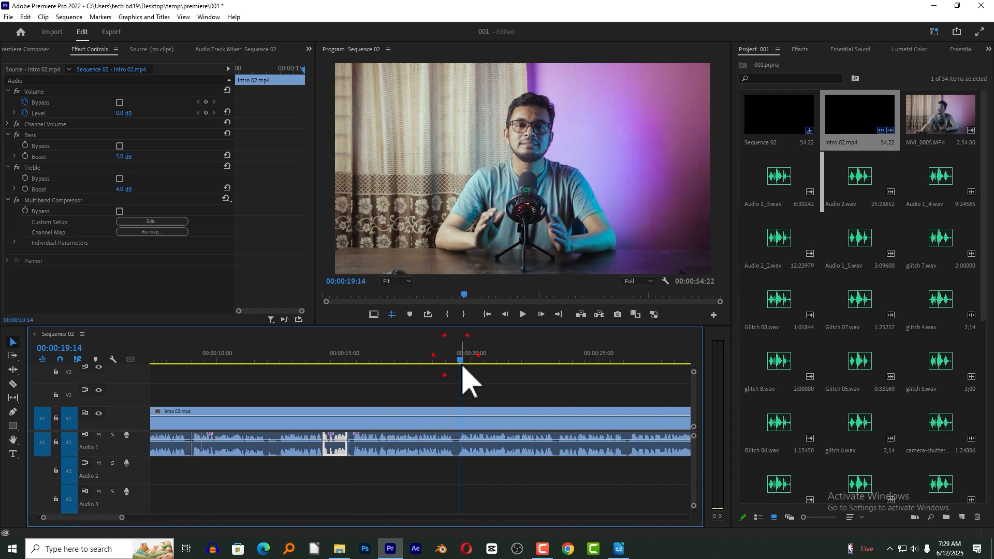
click(474, 441)
key(ctrl+k)
key(space)
key(space)
click(491, 443)
key(ctrl+k)
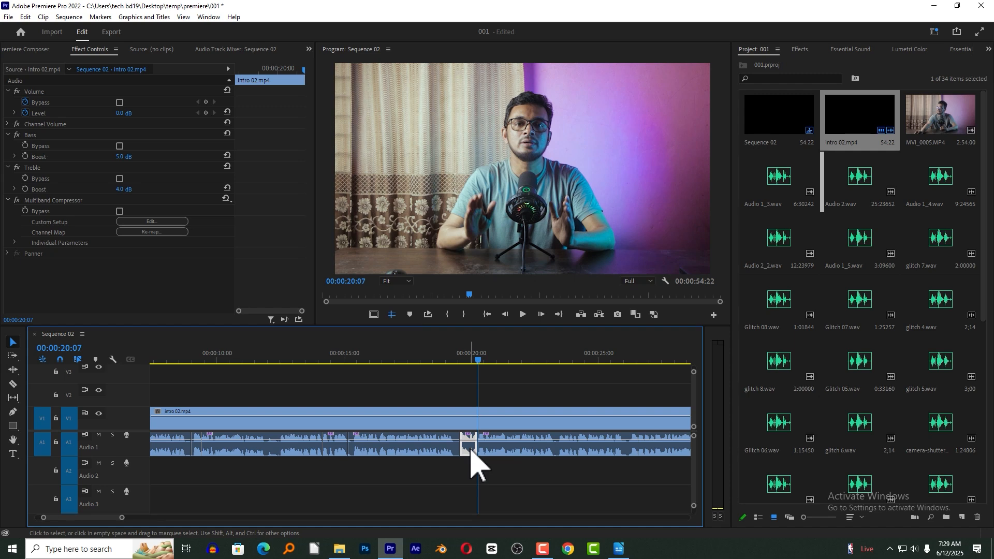
Select the three isolated voice segments on track A1 together.
key(minus)
key(minus)
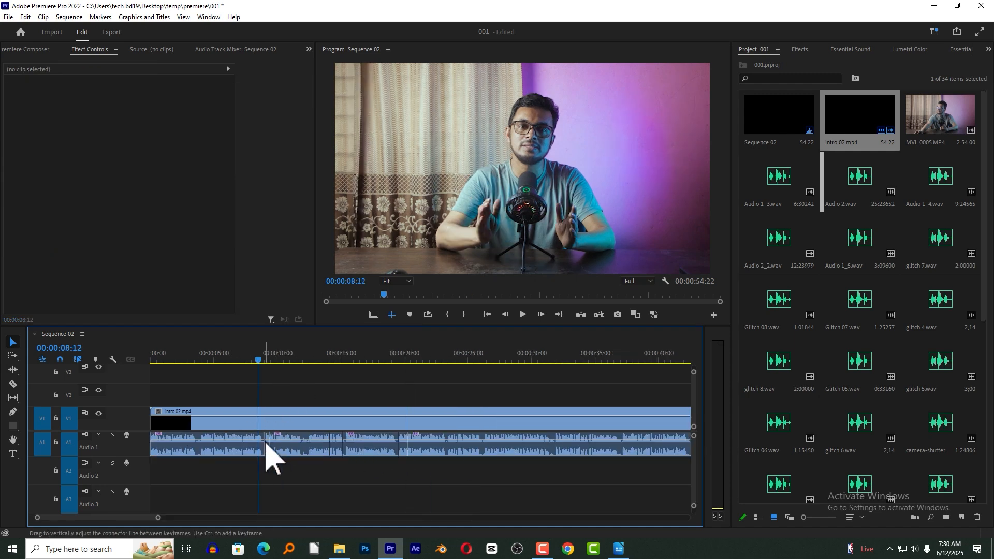
click(266, 446)
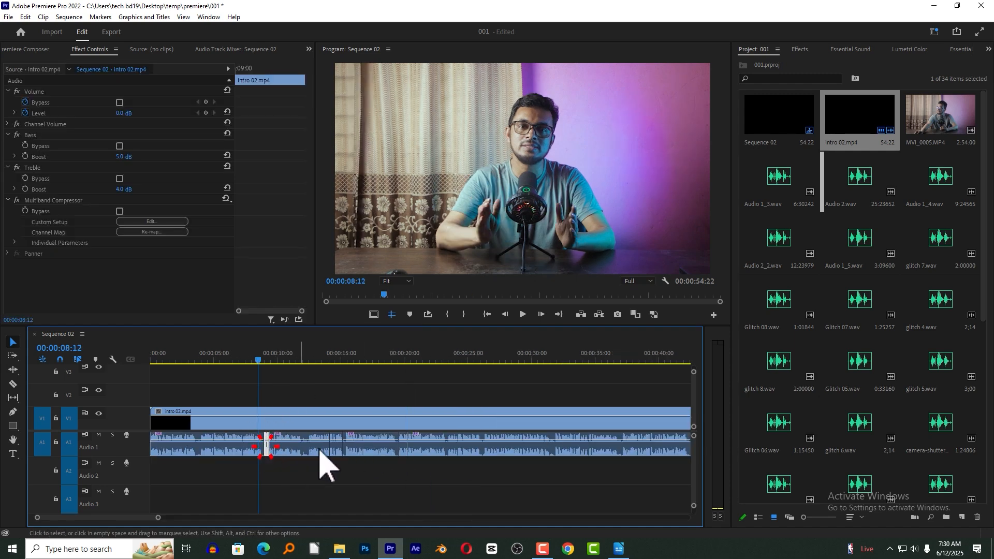
shift+click(336, 446)
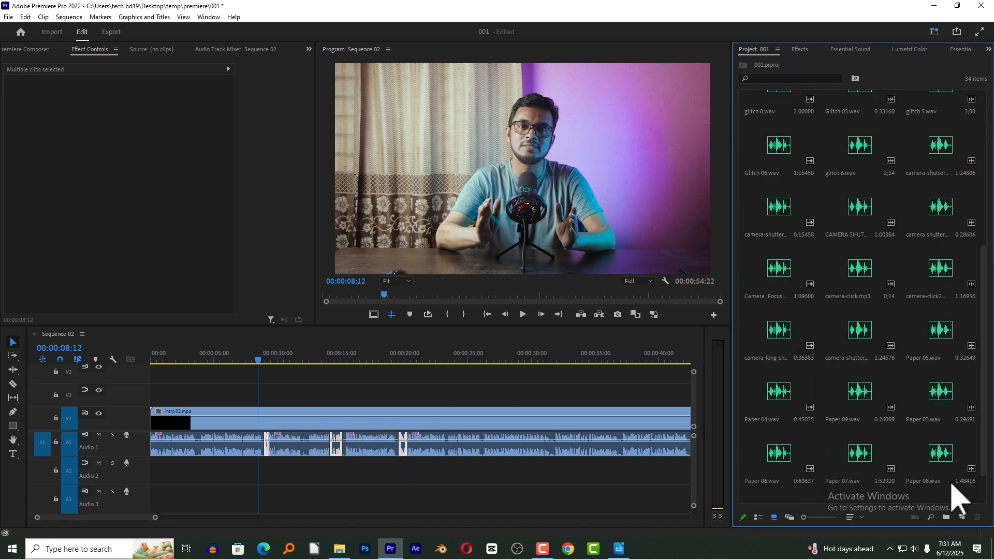
Create a Bars and Tone item with a 1000 Hz, -12 dB steady tone and load it in the Source Monitor.
click(961, 517)
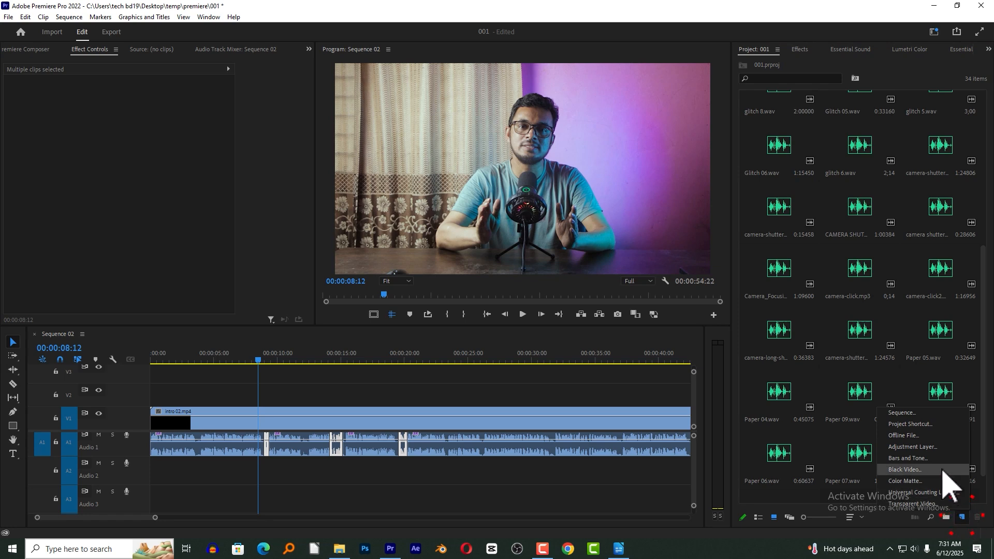
click(923, 458)
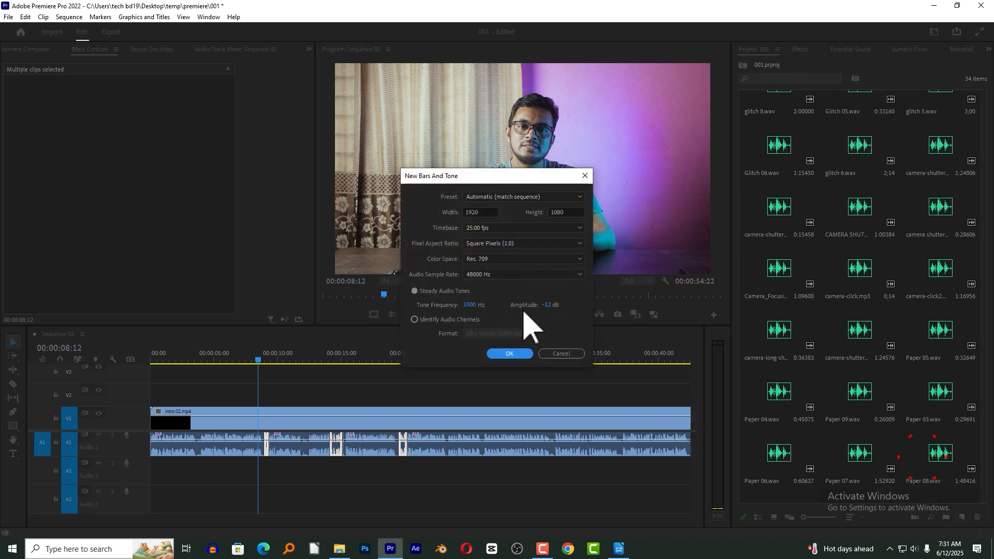
click(510, 351)
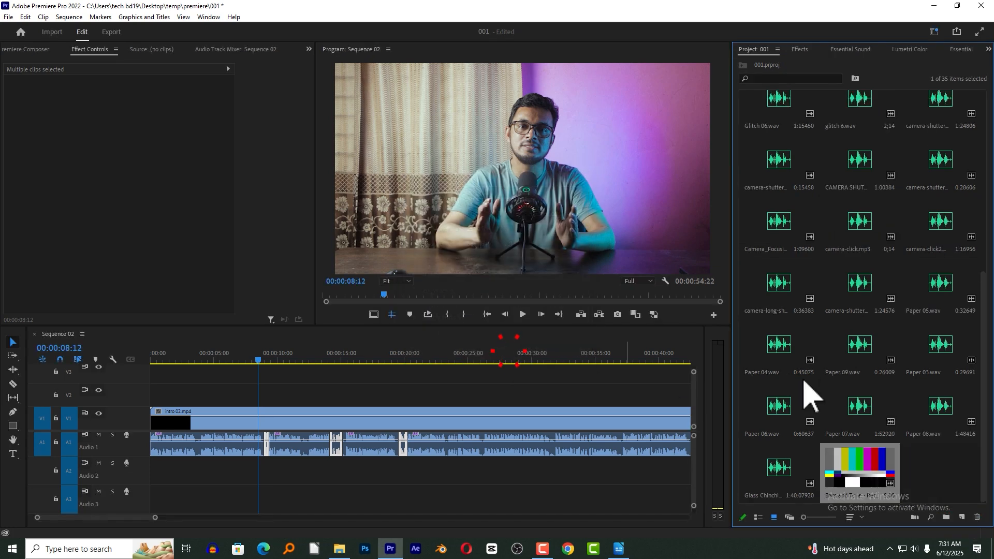
click(856, 471)
double_click(864, 462)
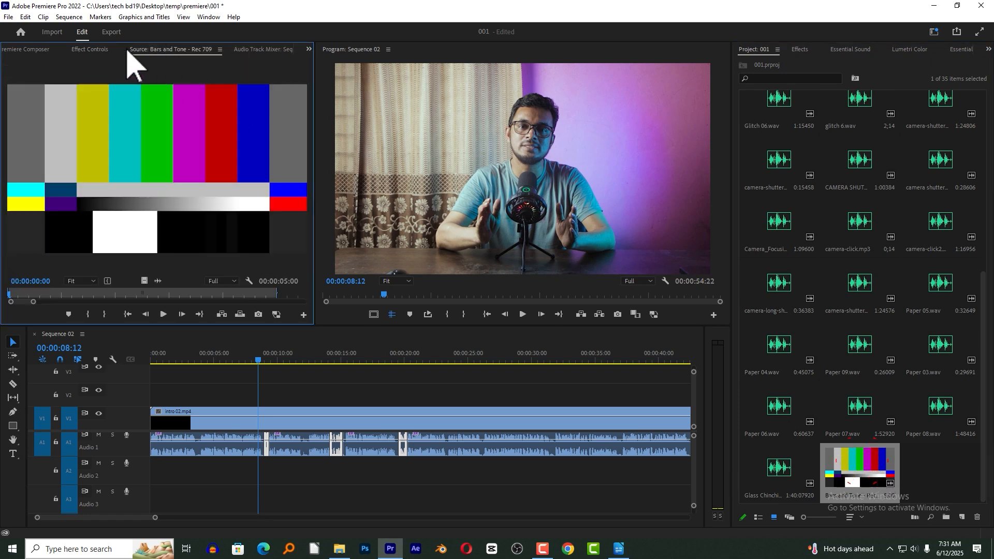
Replace the selected voice segments with the Bars and Tone clip from the Source Monitor.
right_click(337, 448)
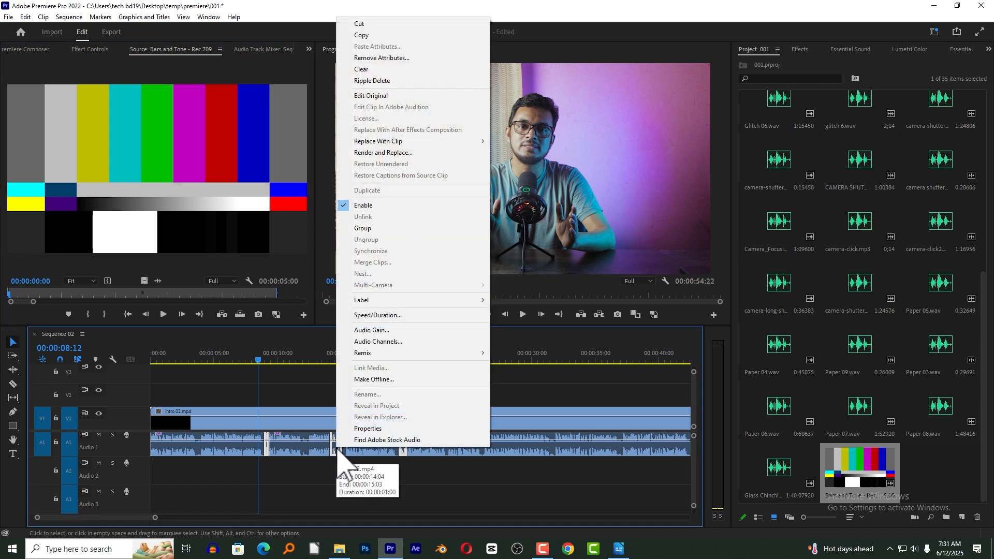
mouse_move(376, 143)
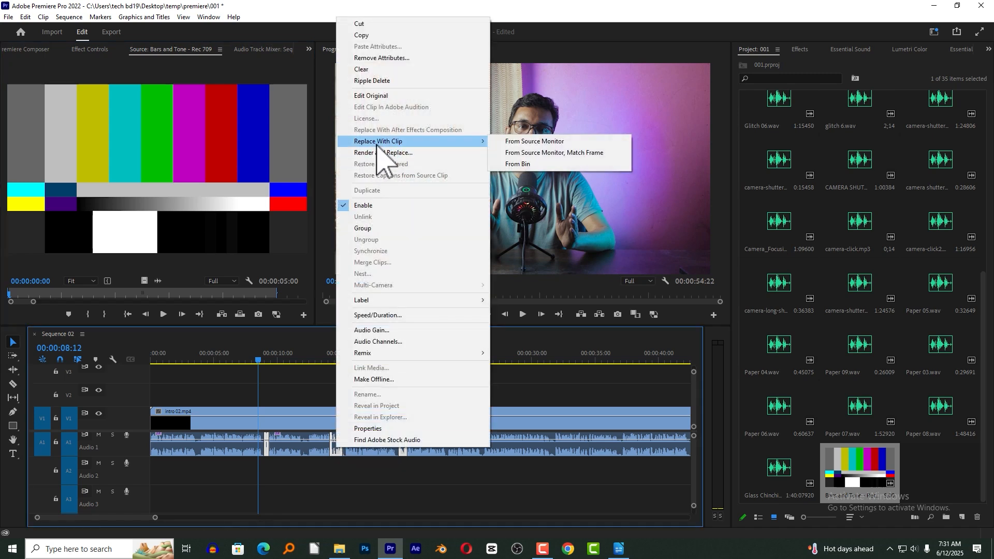
click(556, 142)
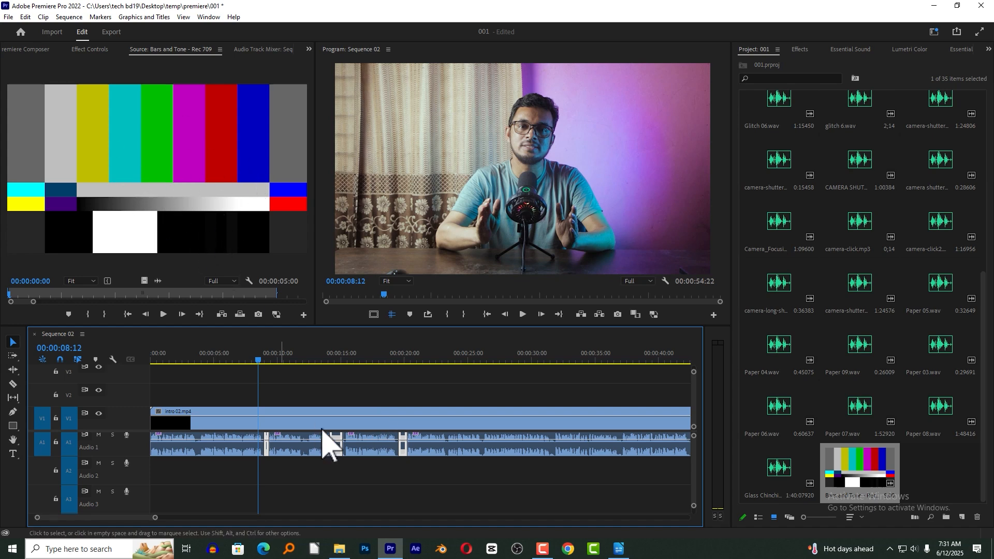
Play the sequence from just before the first replaced segment past the second one to check the censor beeps.
click(290, 398)
click(250, 357)
key(space)
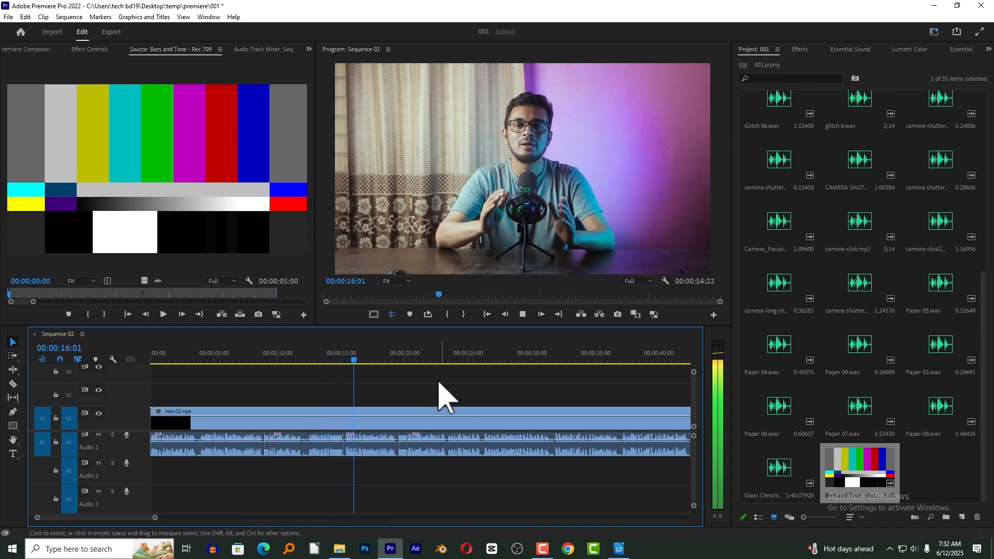
key(space)
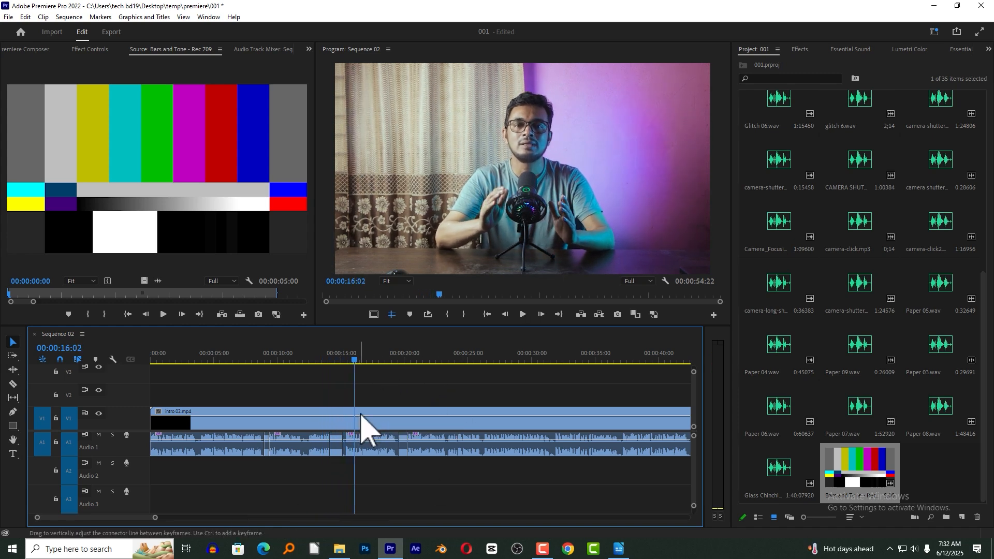